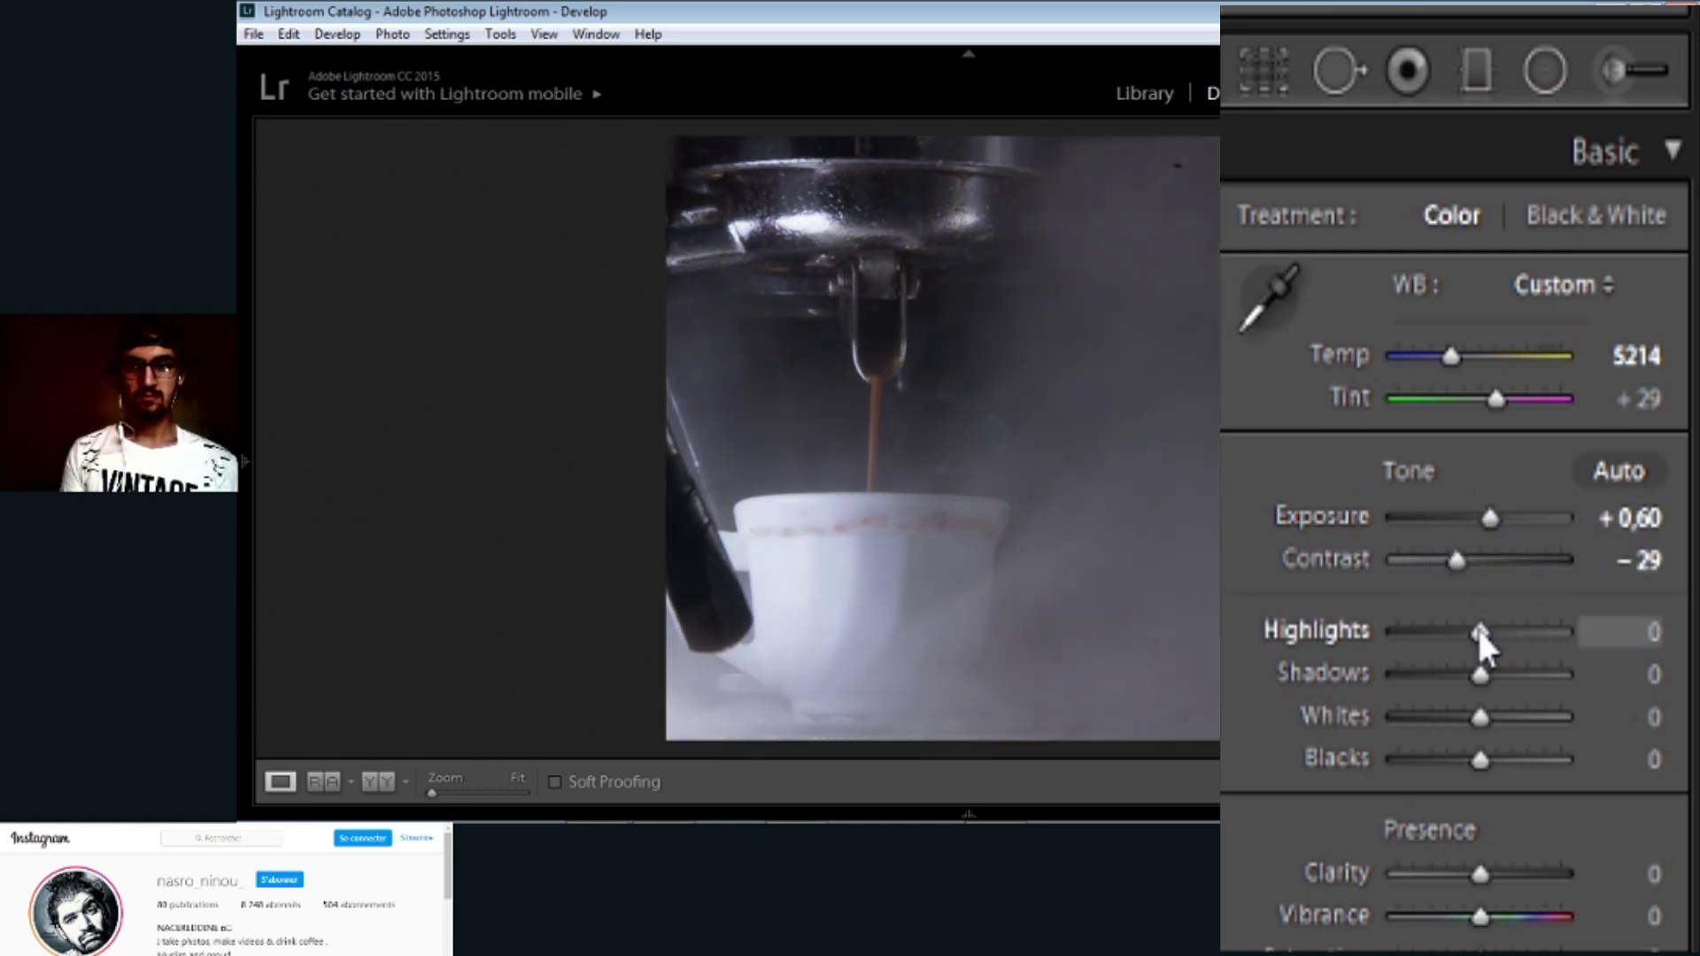
Step: Set the photo's tone to Highlights -83, Shadows -29, Whites +69 and Blacks -19
{"action": "left_click_drag", "start_coordinate": [1480, 631], "coordinate": [1411, 632]}
{"action": "left_click_drag", "start_coordinate": [1490, 675], "coordinate": [1464, 765]}
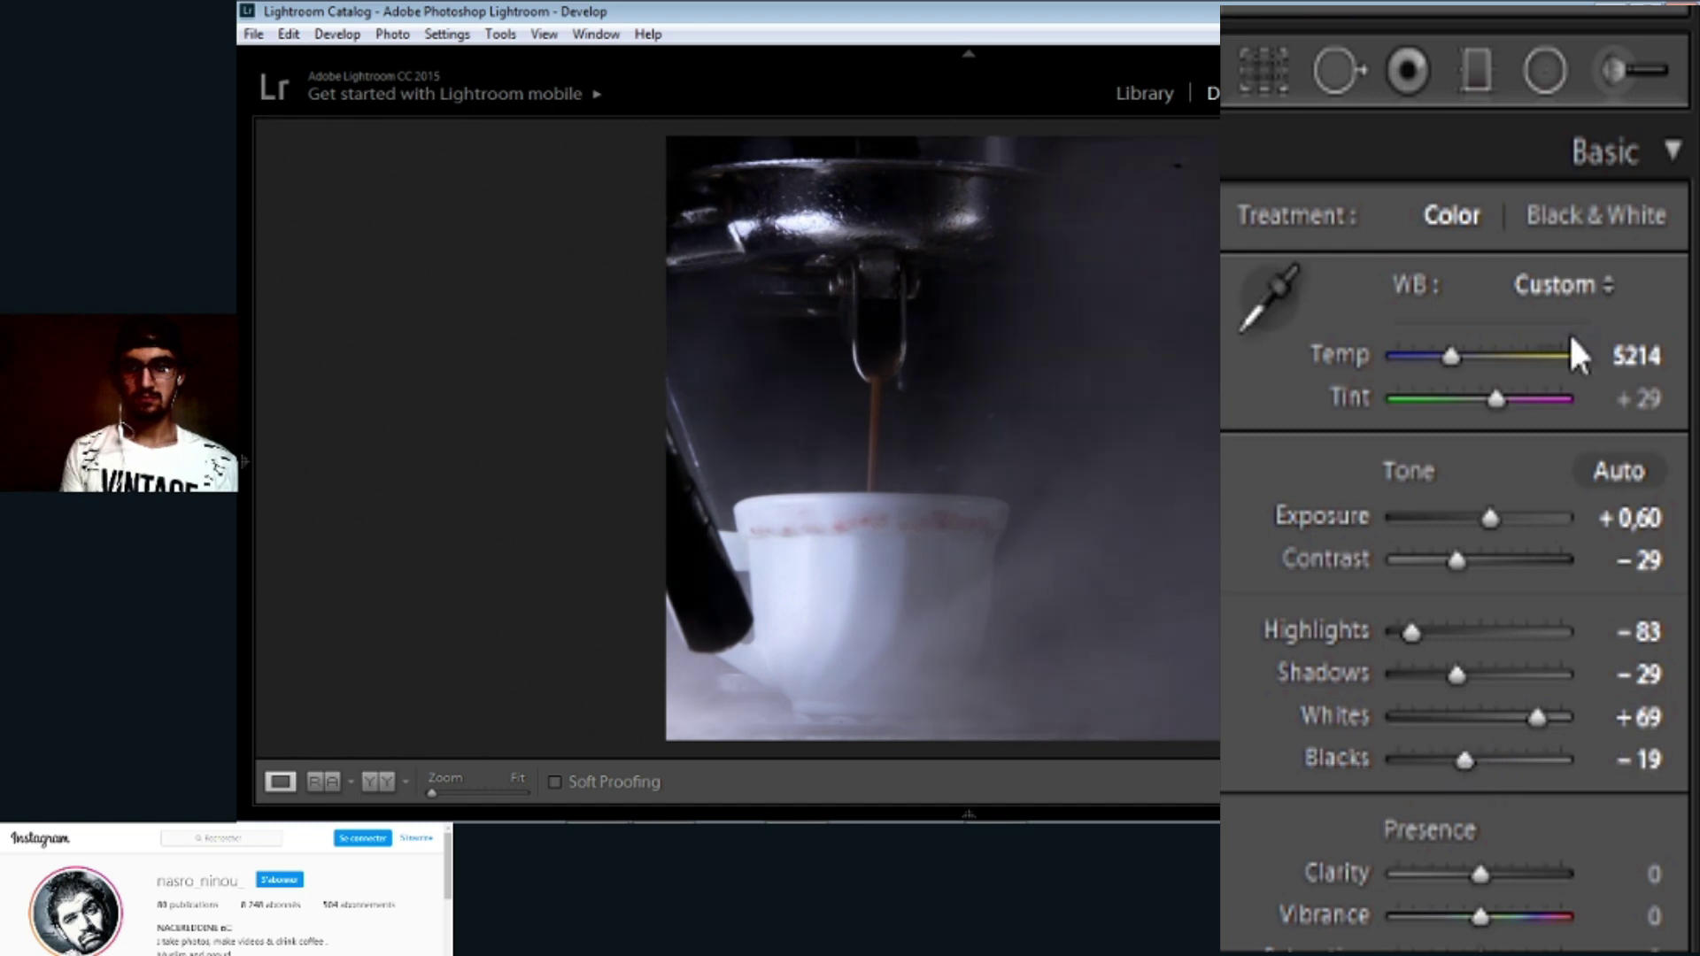
Step: Darken the Shadows region of the tone curve to -20
{"action": "scroll", "coordinate": [1463, 761], "scroll_direction": "down", "scroll_amount": 10}
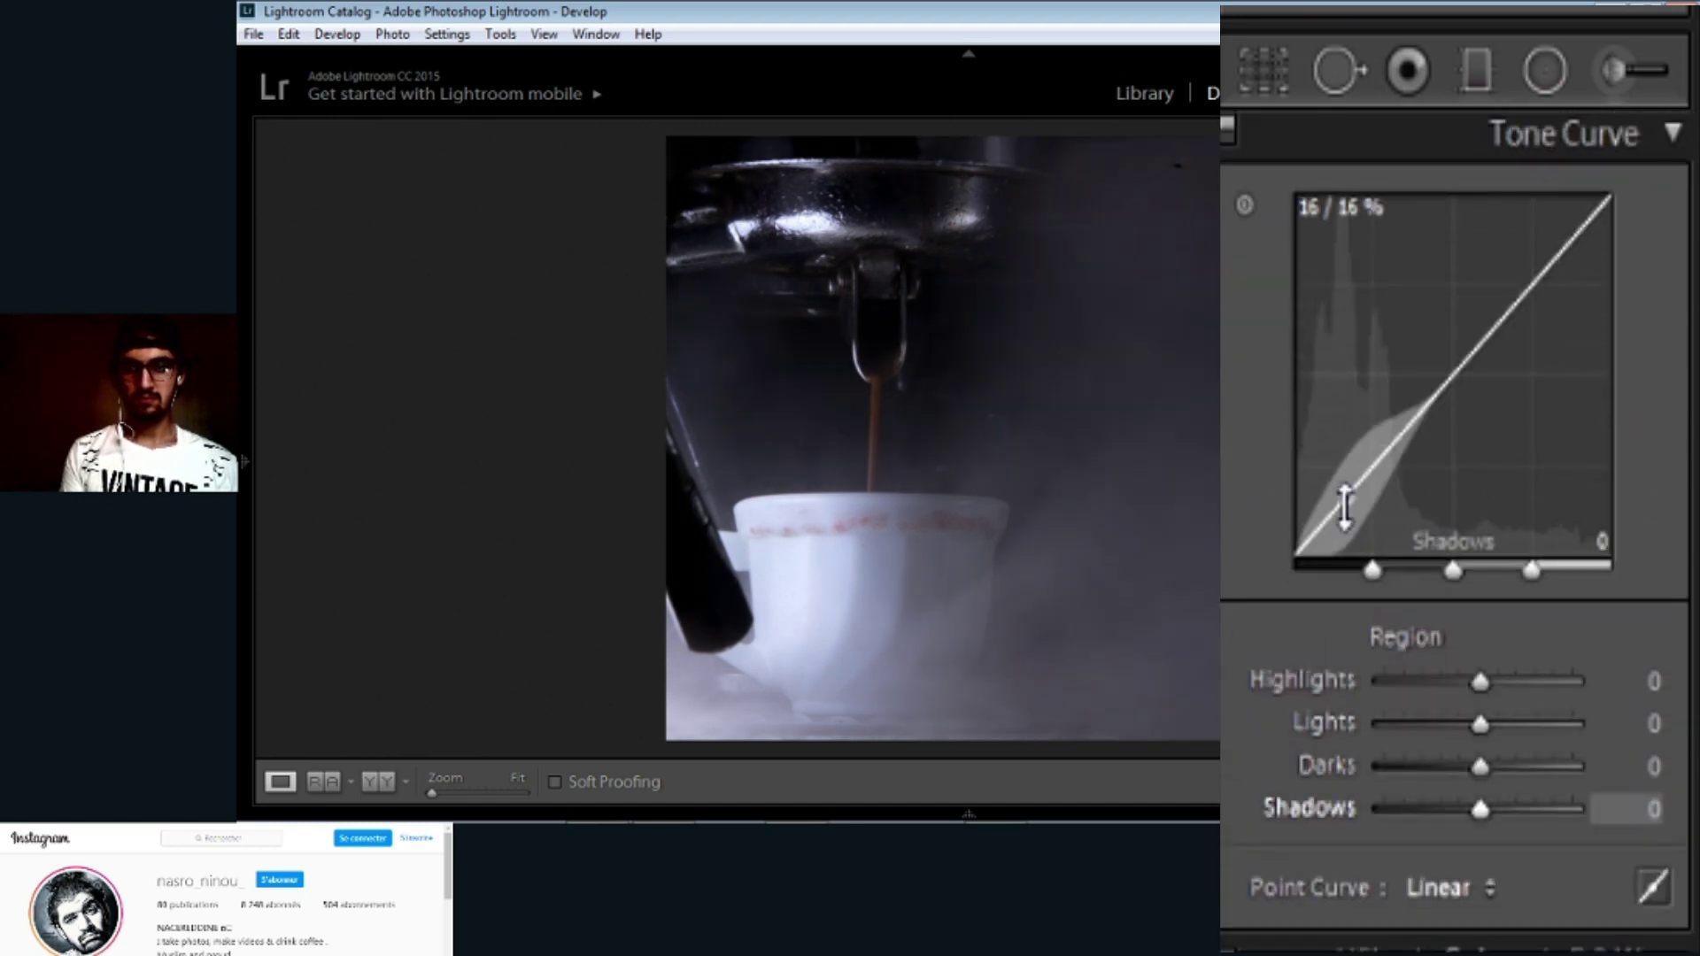
{"action": "key", "text": "Down"}
{"action": "key", "text": "Down"}
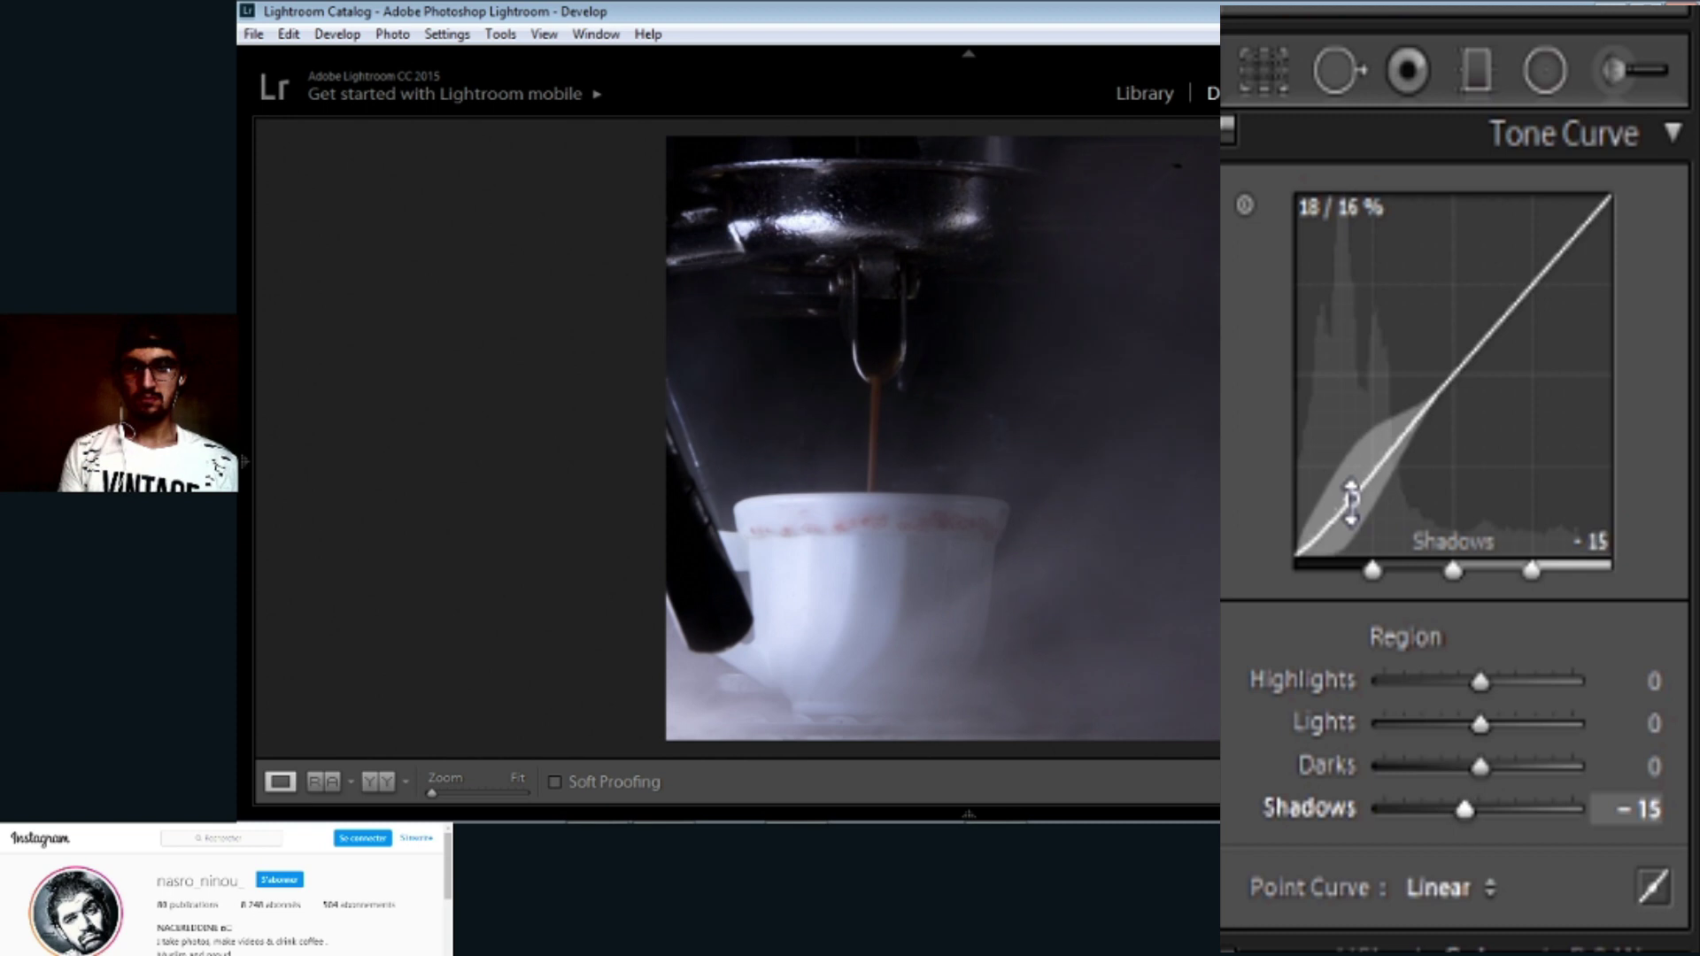
{"action": "key", "text": "Down"}
Step: Set the Red colour adjustments to Hue +100, Saturation +56 and Luminance +100
{"action": "scroll", "coordinate": [1482, 549], "scroll_direction": "down", "scroll_amount": 8}
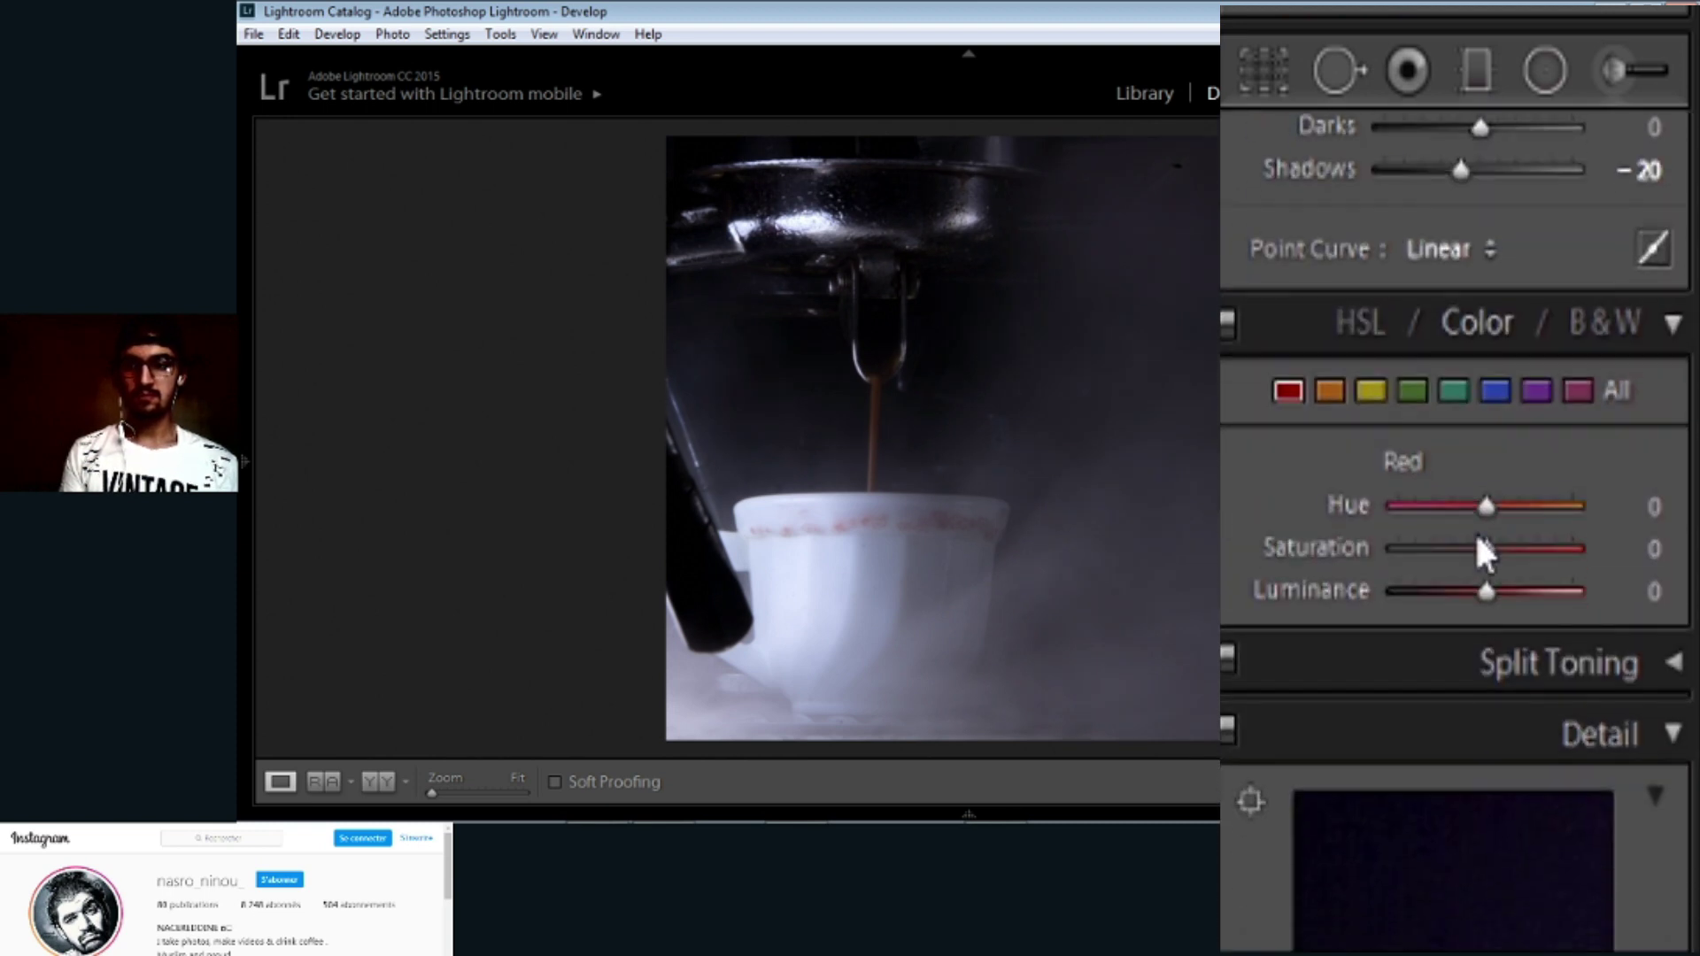
{"action": "left_click_drag", "start_coordinate": [1480, 549], "coordinate": [1576, 554]}
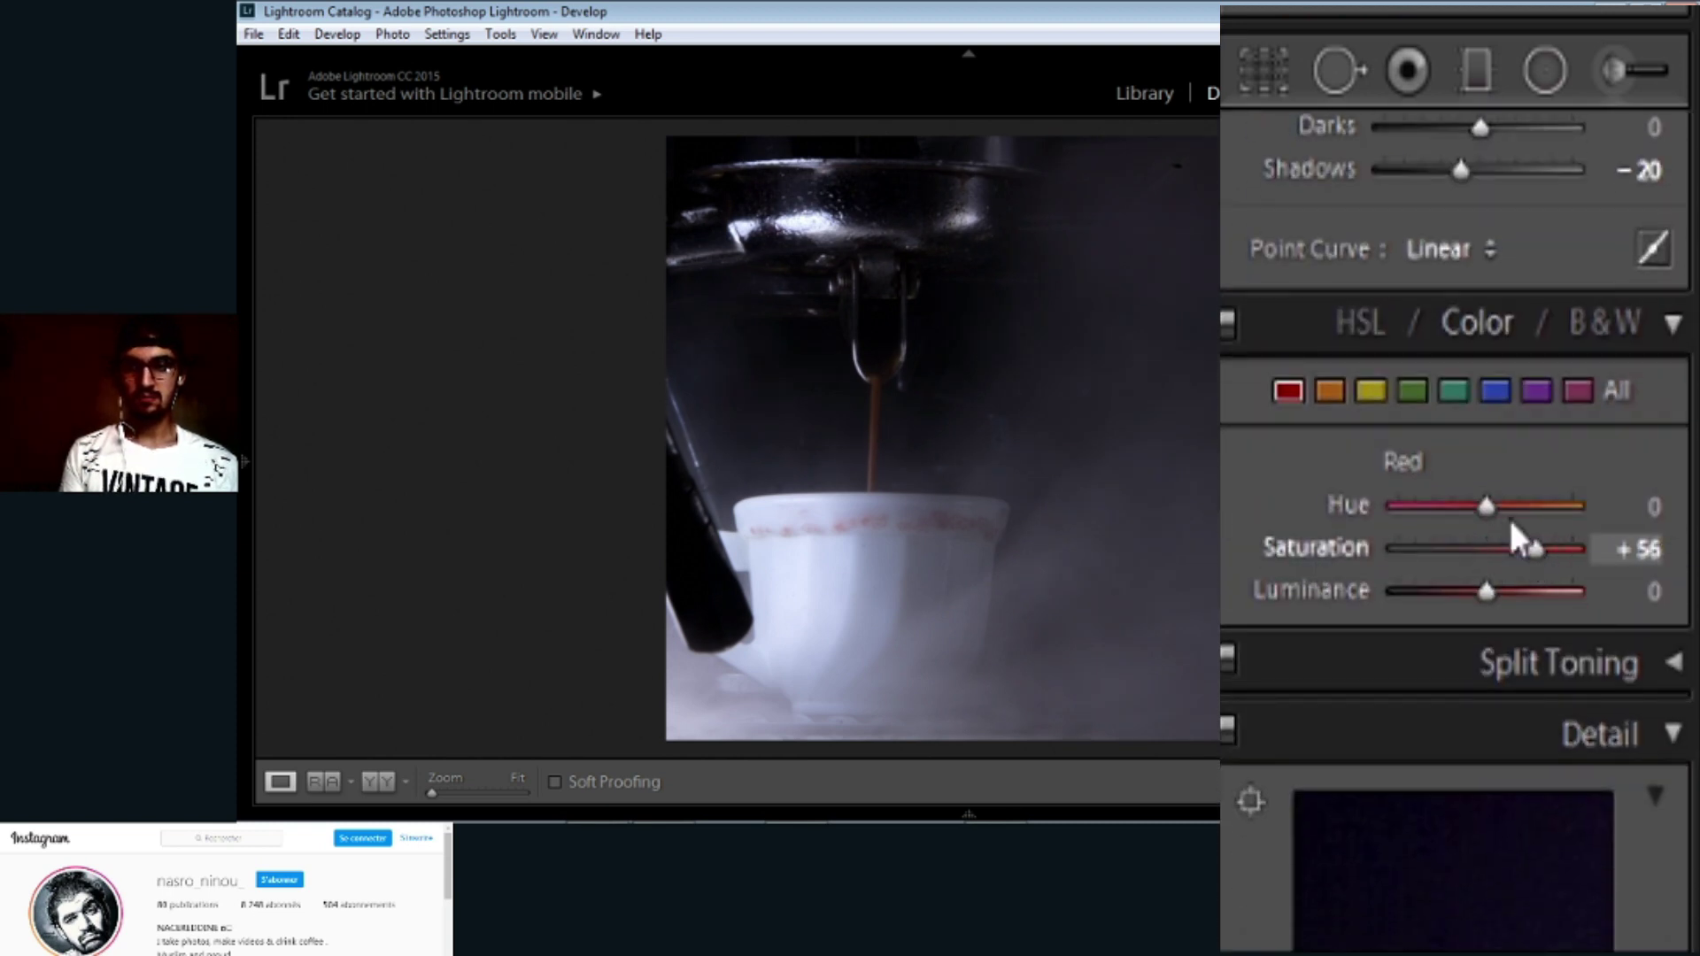
{"action": "left_click_drag", "start_coordinate": [1505, 508], "coordinate": [1639, 488]}
{"action": "left_click_drag", "start_coordinate": [1483, 591], "coordinate": [1573, 589]}
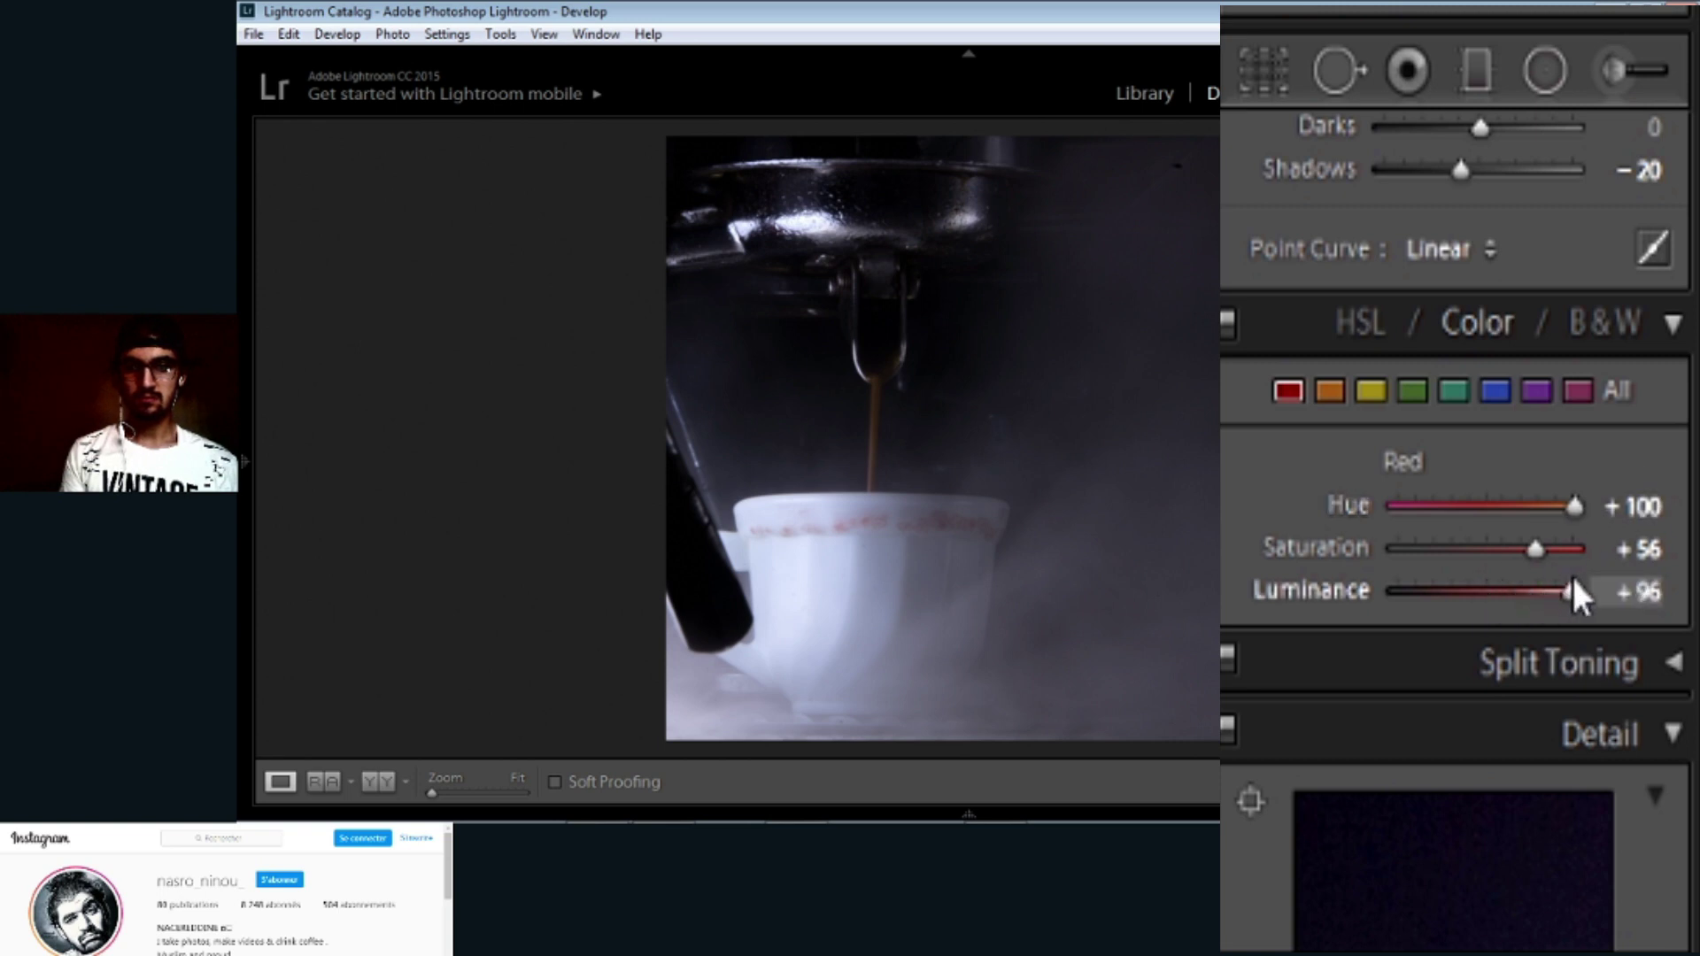
Step: Strengthen the Orange colour range, raising its Luminance to +100
{"action": "left_click", "coordinate": [1330, 390]}
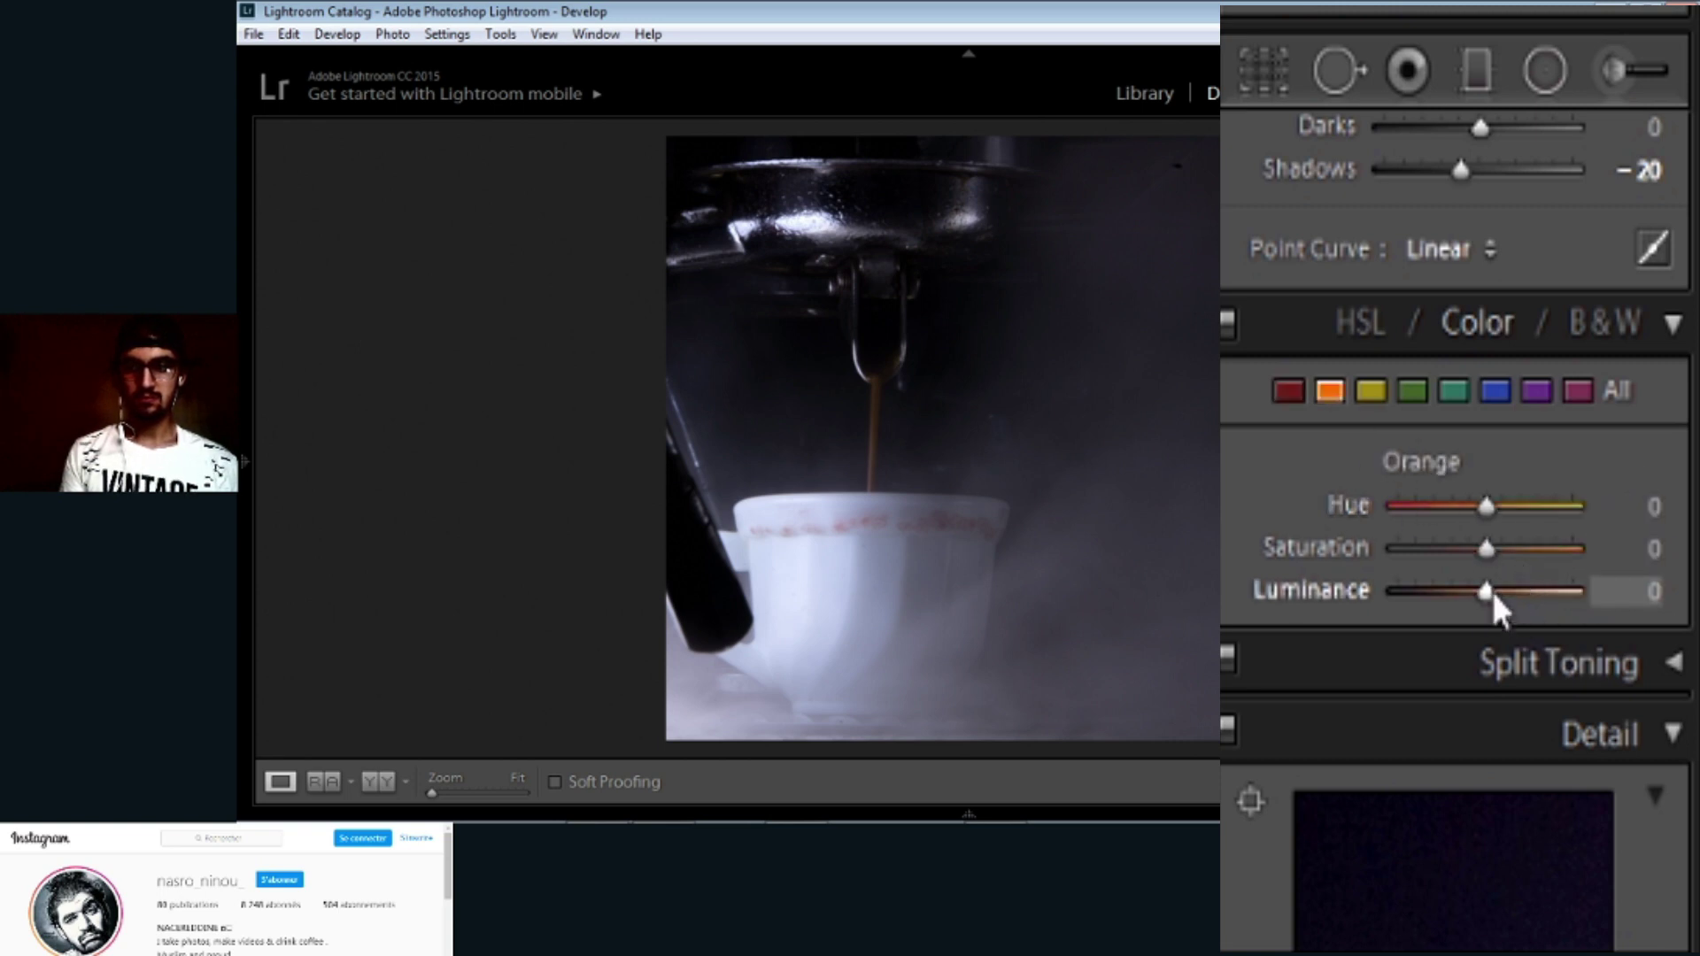
{"action": "left_click_drag", "start_coordinate": [1558, 592], "coordinate": [1554, 592]}
{"action": "left_click_drag", "start_coordinate": [1556, 522], "coordinate": [1584, 593]}
Step: Set the Yellow colour adjustments to Hue +27, Saturation +100 and Luminance +89
{"action": "left_click", "coordinate": [1371, 390]}
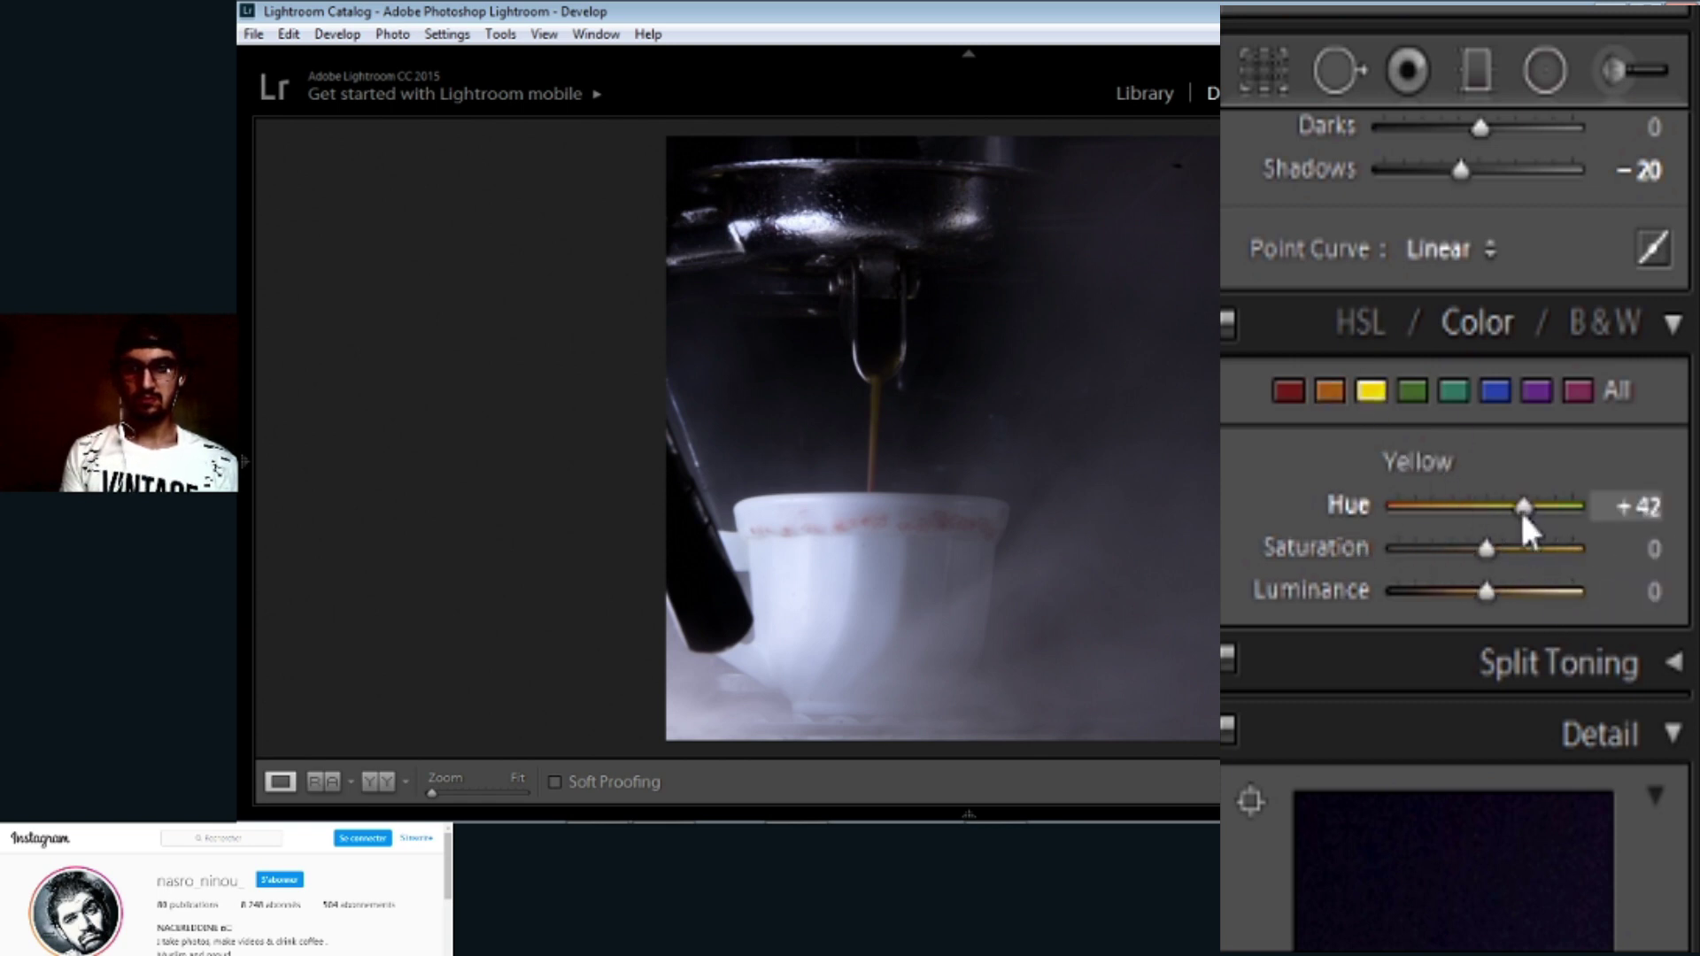
{"action": "left_click_drag", "start_coordinate": [1505, 549], "coordinate": [1580, 549]}
{"action": "left_click_drag", "start_coordinate": [1487, 591], "coordinate": [1575, 591]}
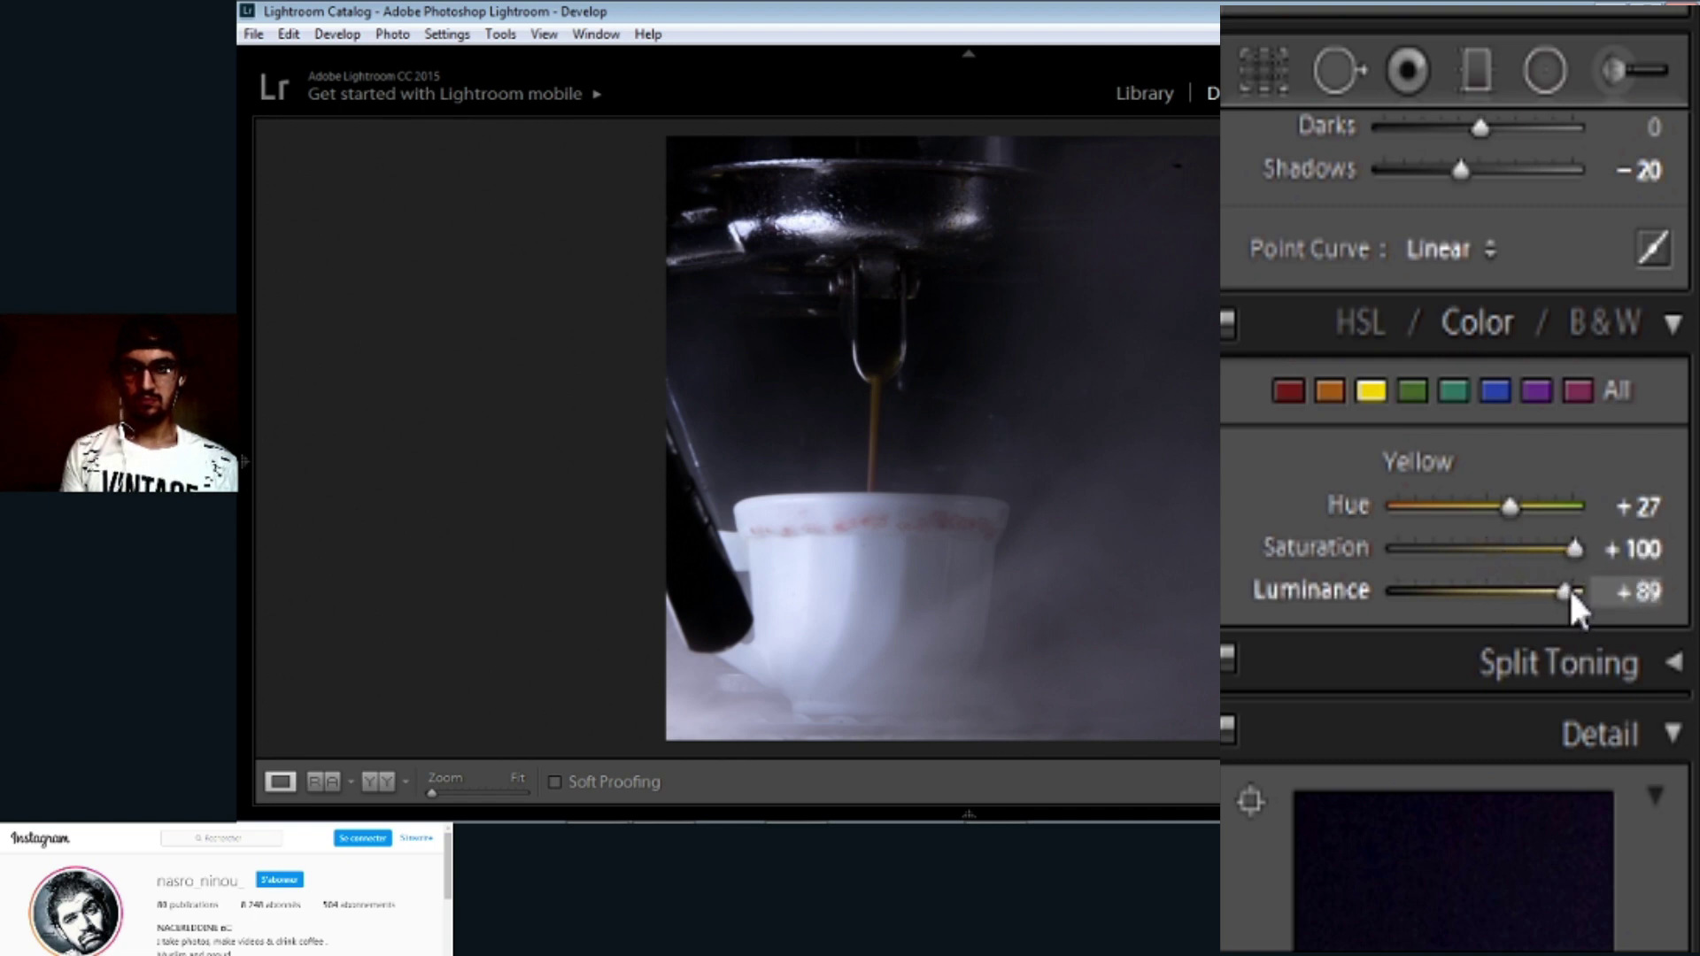
Step: Desaturate the Green, Aqua, Blue, Purple and Magenta colour ranges, with Green and Magenta Saturation at -100
{"action": "left_click", "coordinate": [1411, 390]}
{"action": "left_click_drag", "start_coordinate": [1485, 550], "coordinate": [1394, 551]}
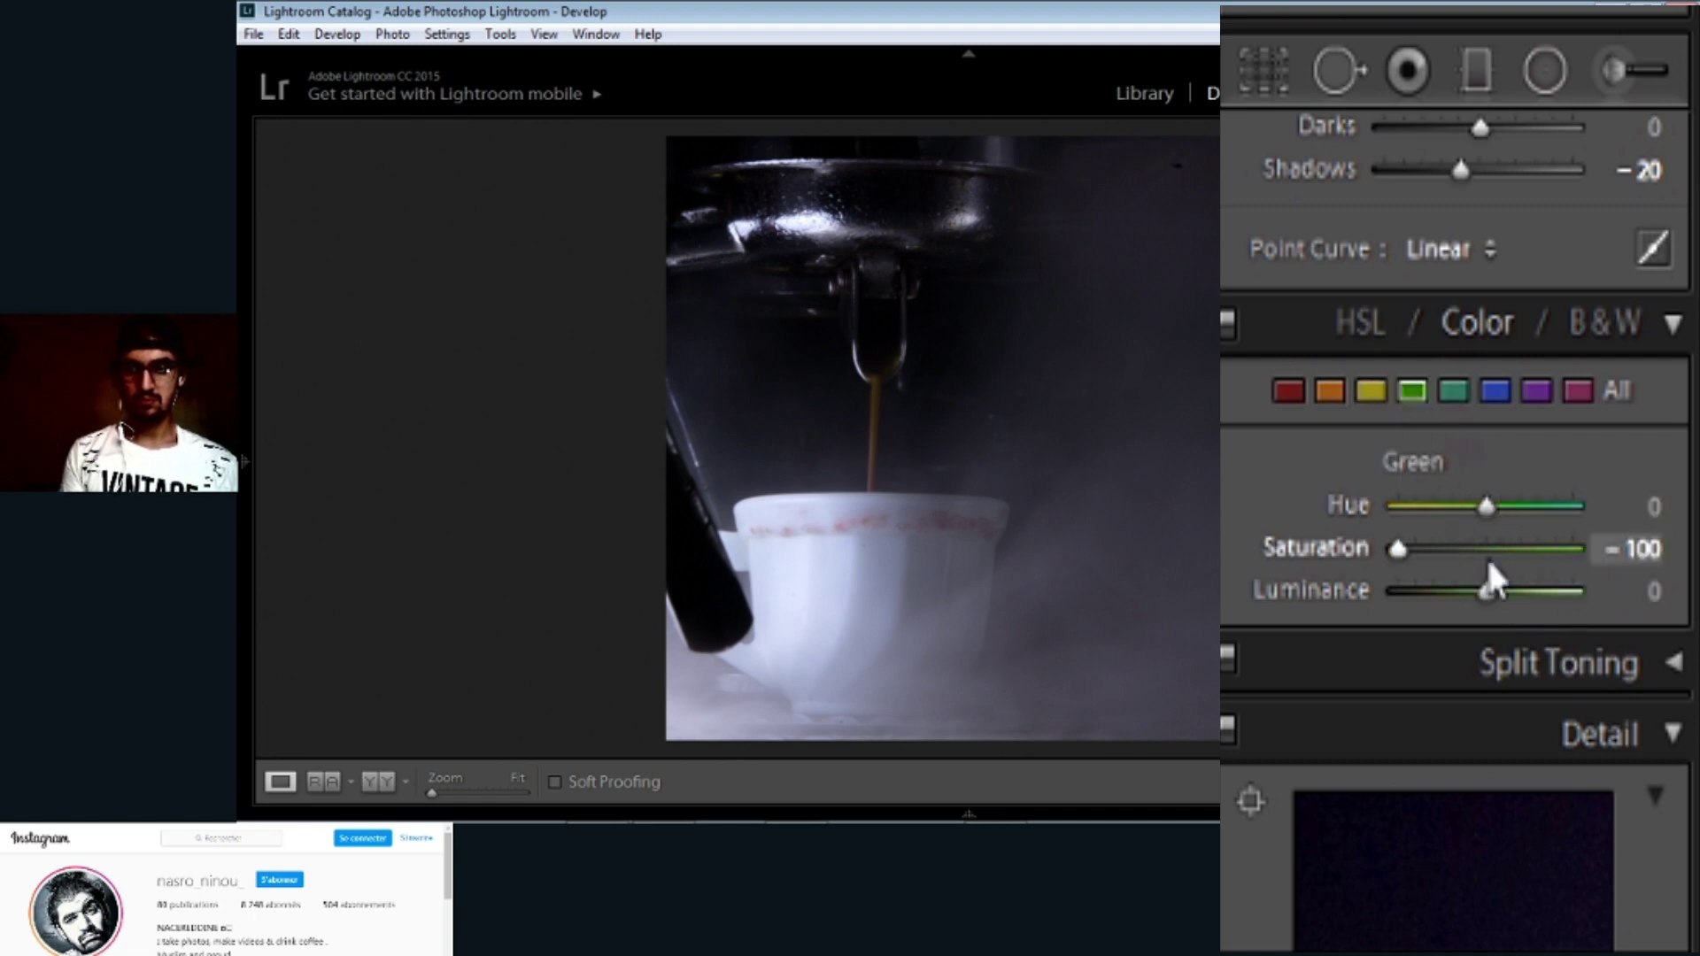
{"action": "left_click", "coordinate": [1453, 390]}
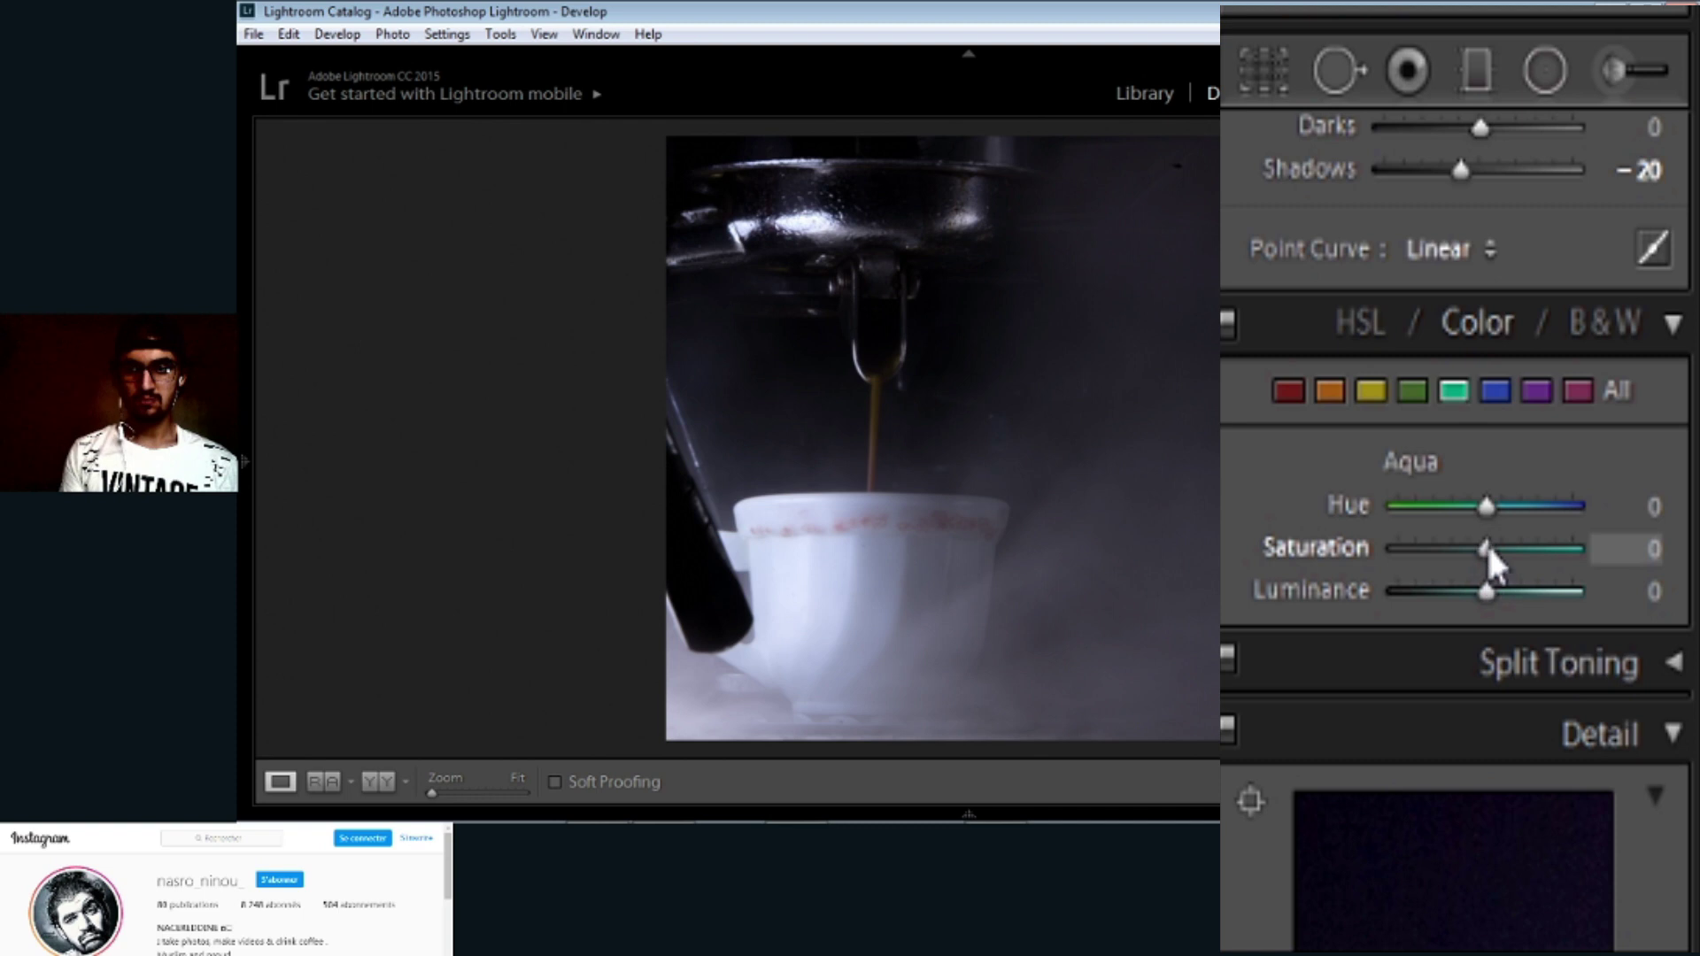
{"action": "left_click", "coordinate": [1493, 390]}
{"action": "left_click_drag", "start_coordinate": [1487, 549], "coordinate": [1517, 505]}
{"action": "left_click_drag", "start_coordinate": [1446, 547], "coordinate": [1387, 547]}
{"action": "left_click", "coordinate": [1537, 390]}
{"action": "left_click", "coordinate": [1578, 390]}
Step: Set the sharpening Amount to 0 and the colour noise reduction Smoothness to 77
{"action": "scroll", "coordinate": [1639, 379], "scroll_direction": "down", "scroll_amount": 3}
{"action": "scroll", "coordinate": [1434, 292], "scroll_direction": "down", "scroll_amount": 5}
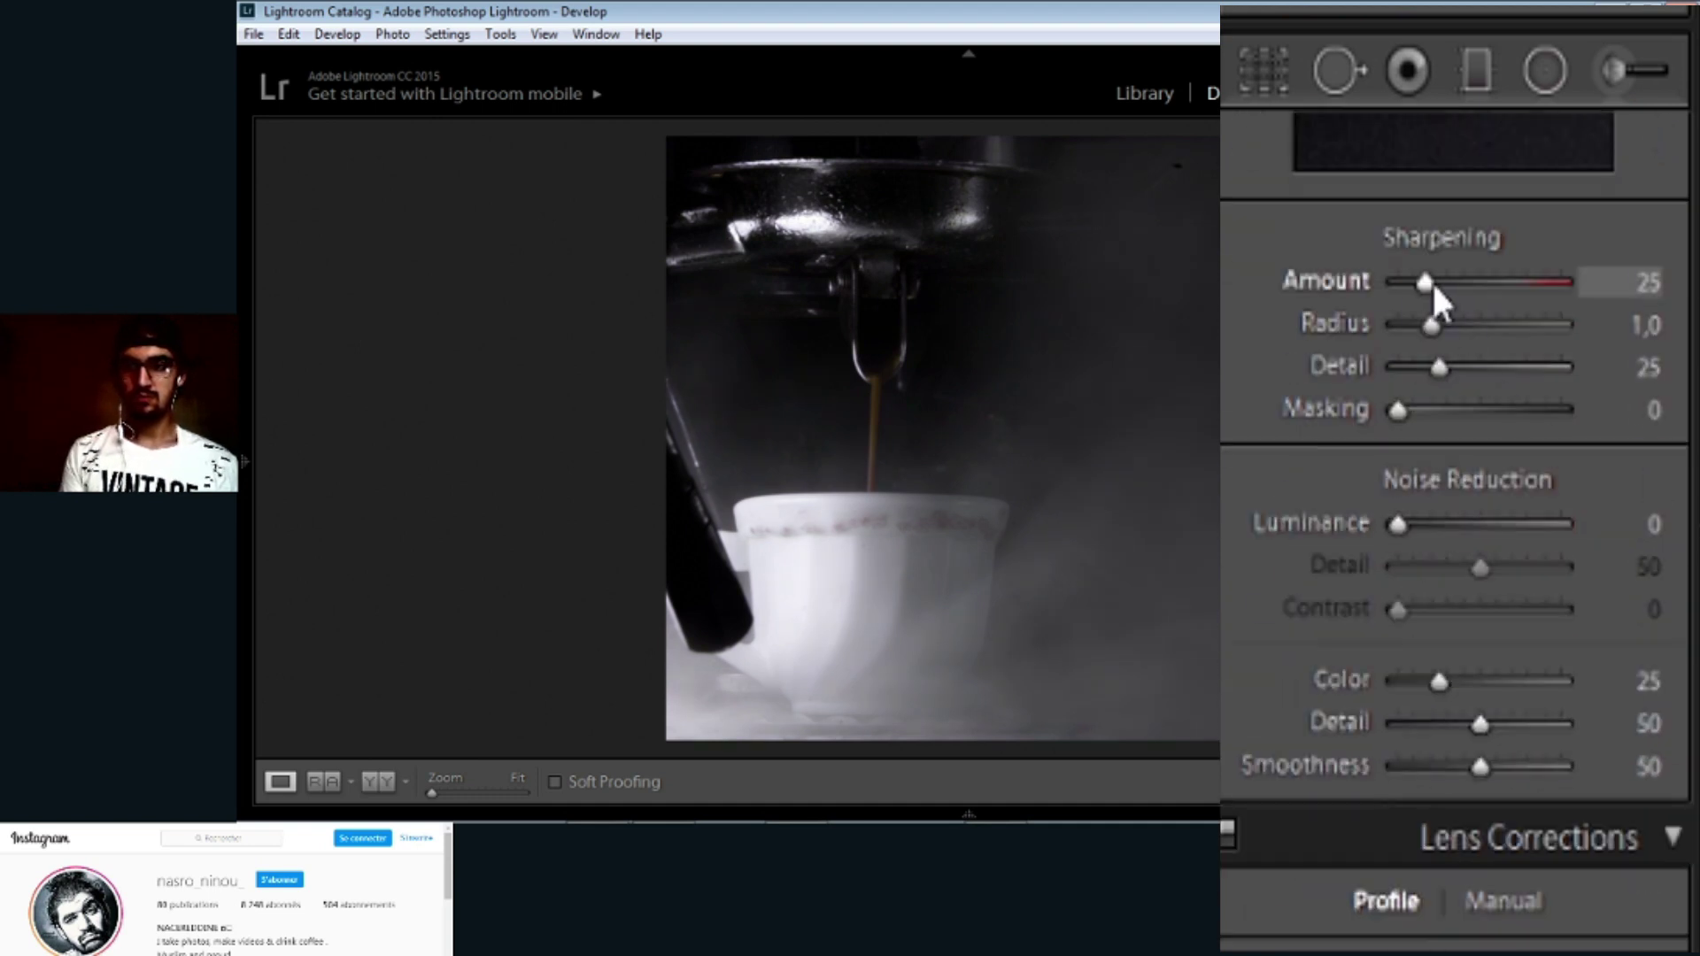
{"action": "left_click_drag", "start_coordinate": [1432, 280], "coordinate": [1397, 279]}
{"action": "scroll", "coordinate": [1397, 282], "scroll_direction": "down", "scroll_amount": 1}
{"action": "left_click_drag", "start_coordinate": [1476, 590], "coordinate": [1537, 607]}
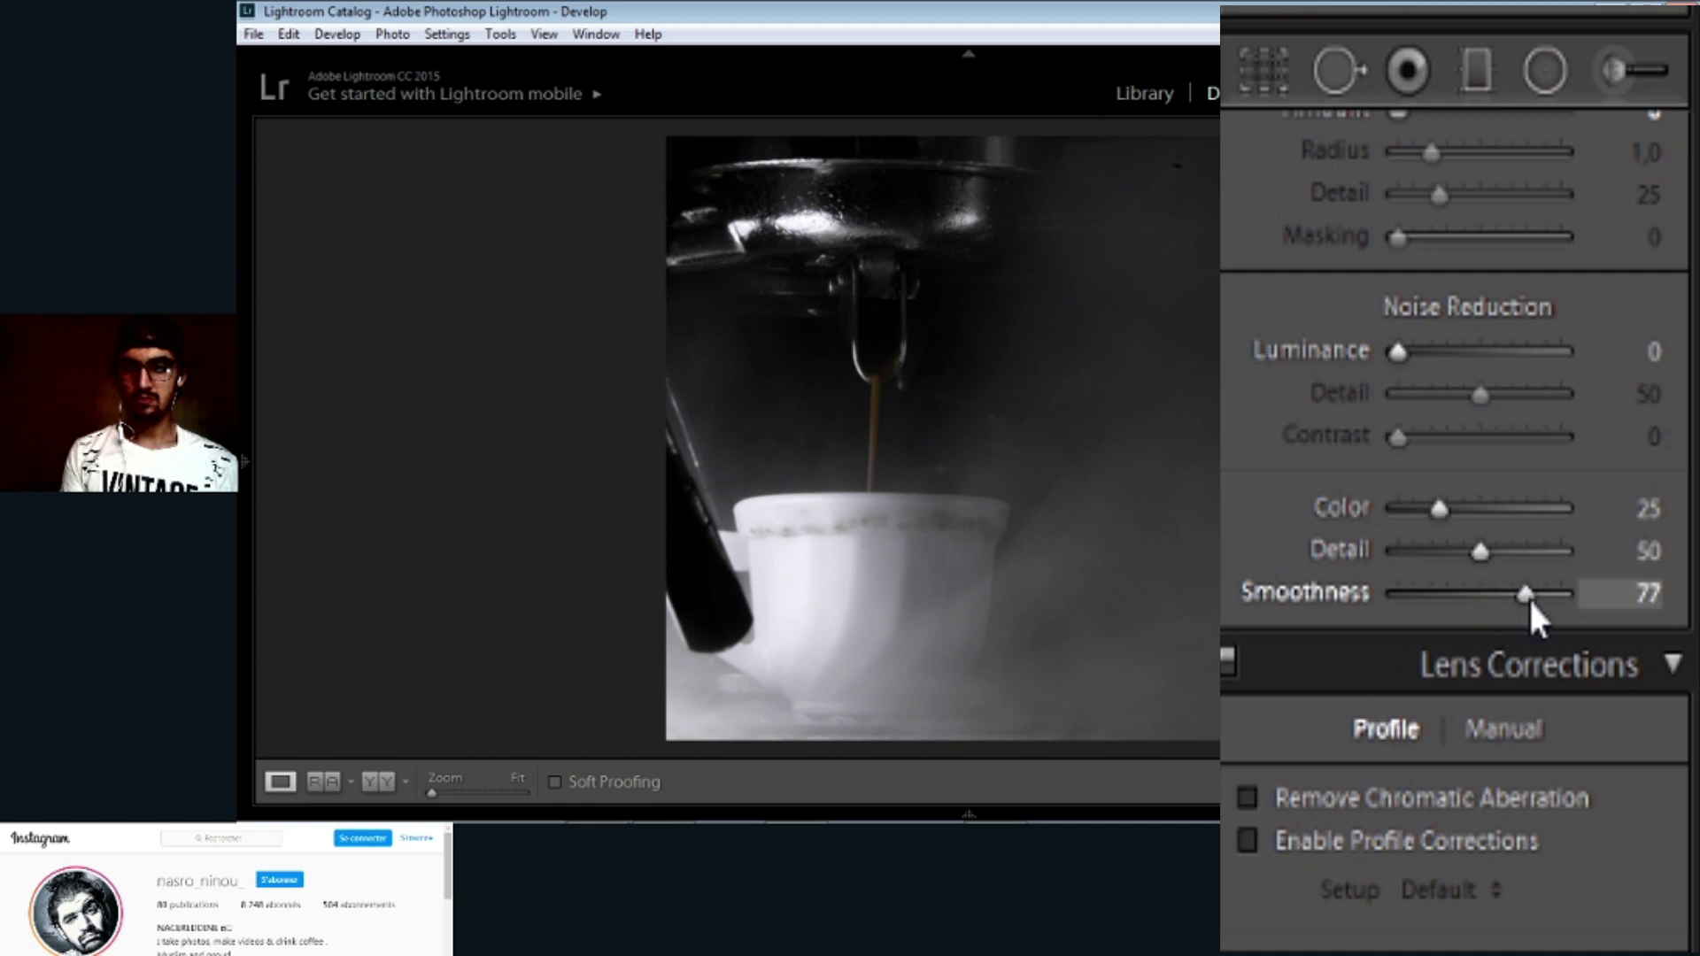
Step: Add a dark post-crop vignette with an Amount of -29
{"action": "scroll", "coordinate": [1537, 607], "scroll_direction": "down", "scroll_amount": 10}
{"action": "scroll", "coordinate": [1477, 455], "scroll_direction": "down", "scroll_amount": 5}
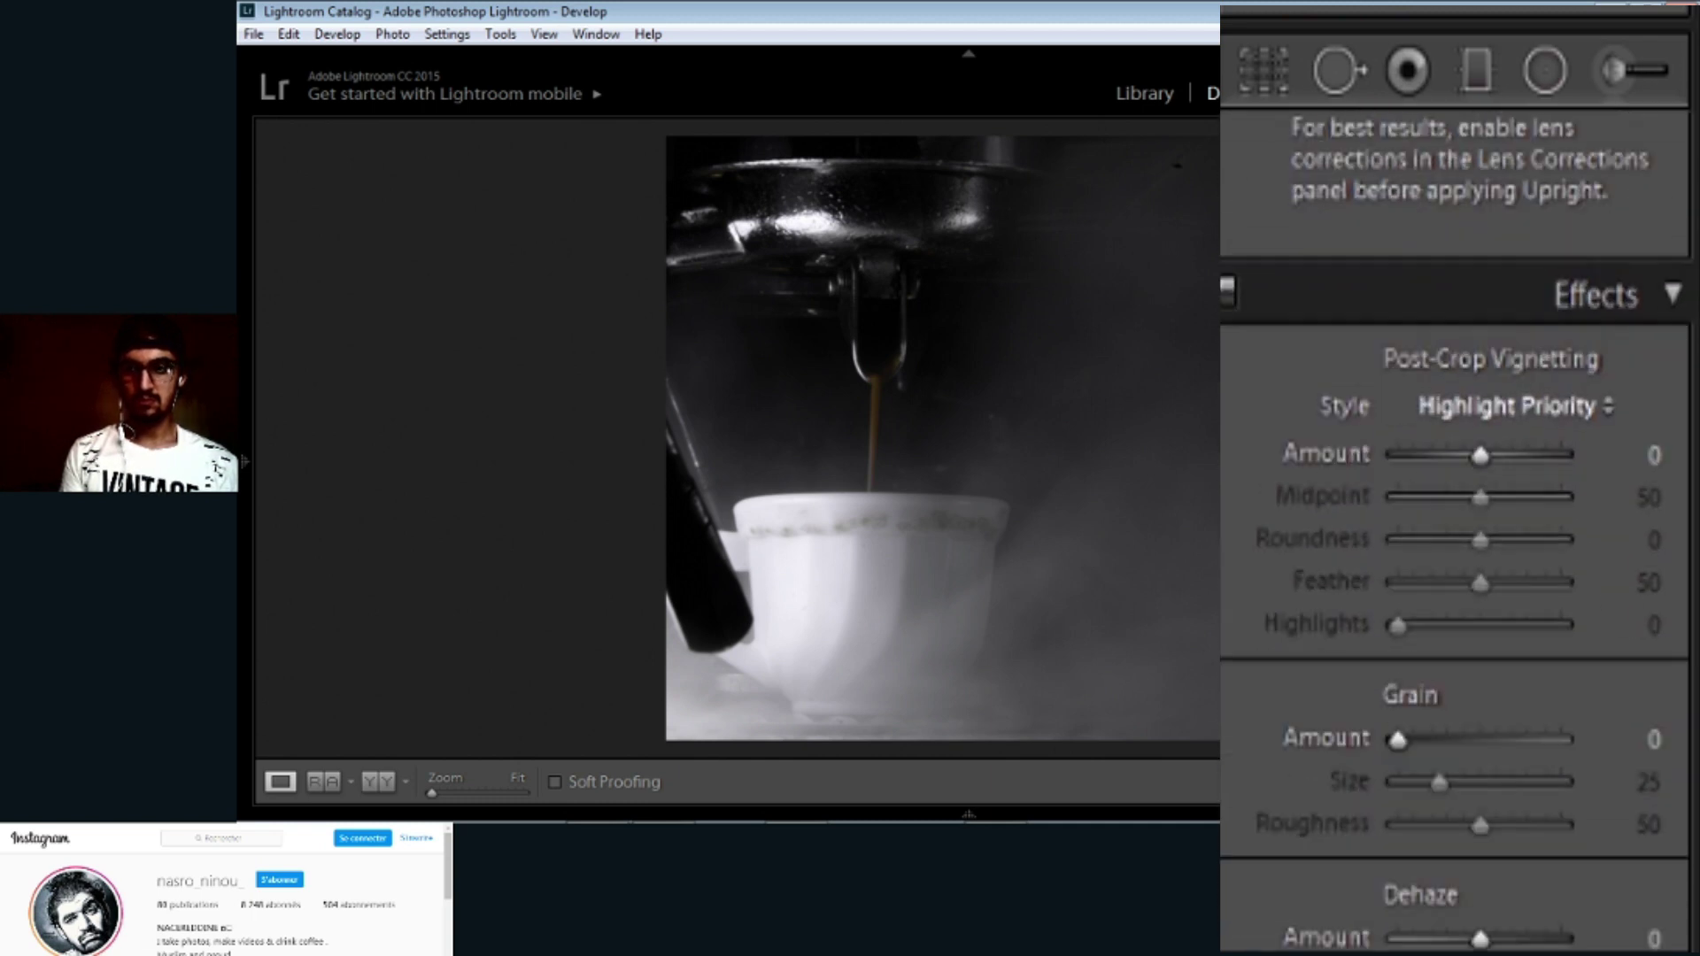
{"action": "left_click_drag", "start_coordinate": [1476, 455], "coordinate": [1456, 466]}
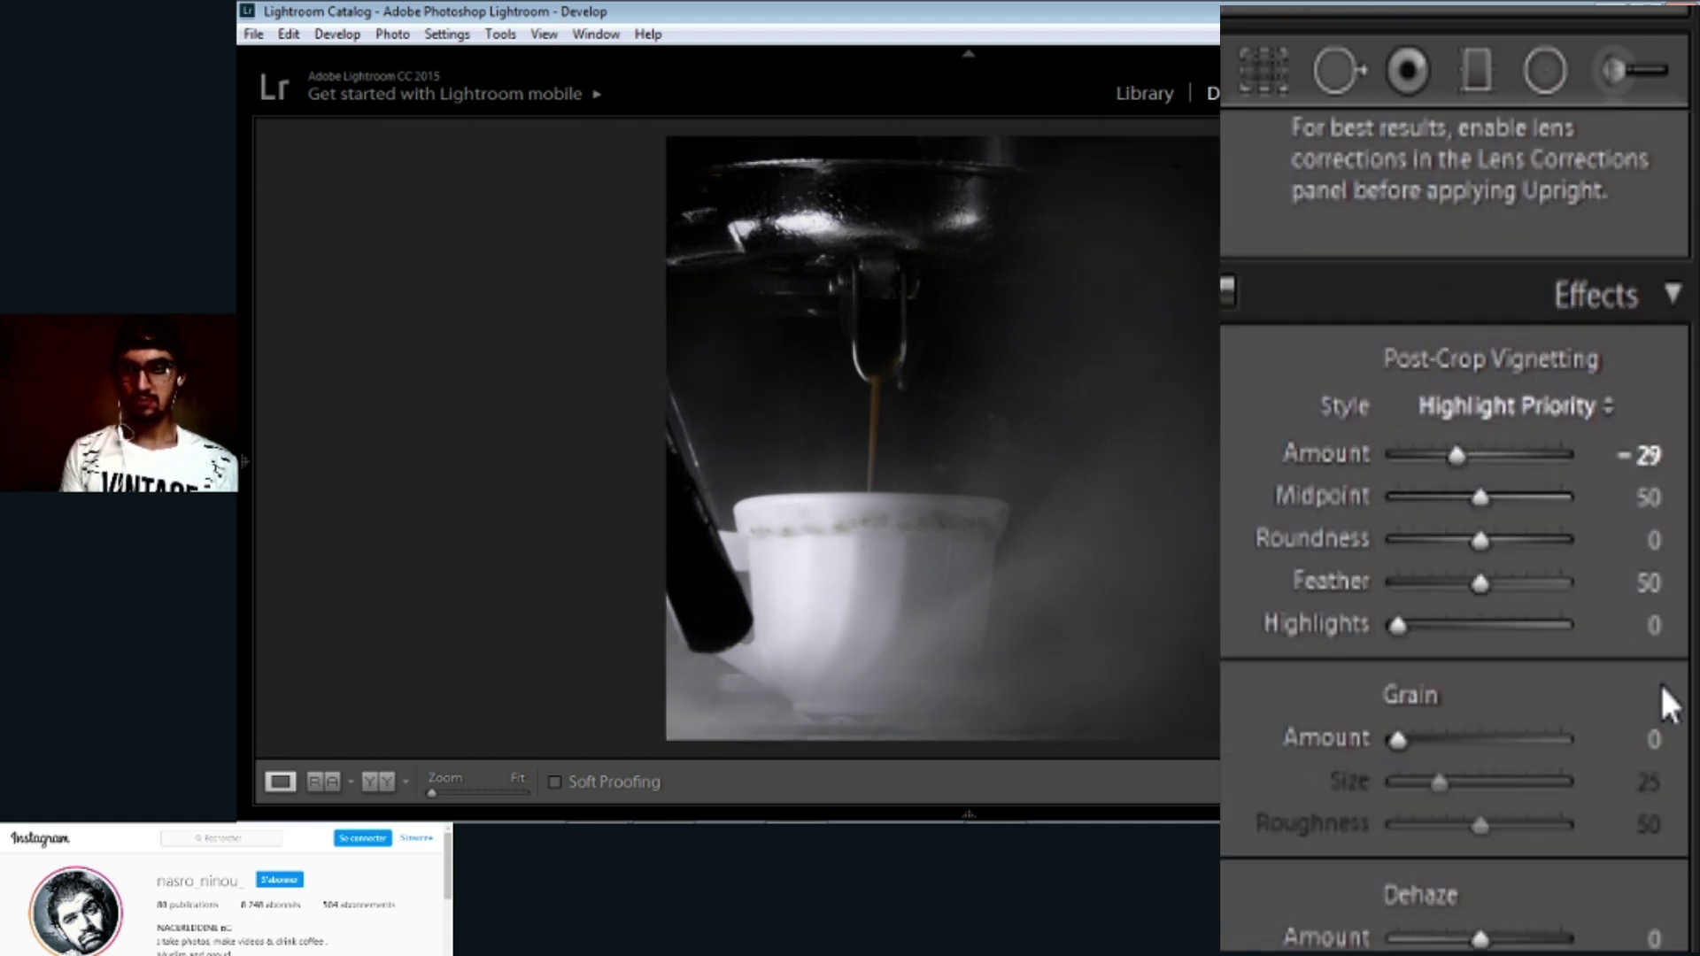
Step: Raise the photo's Clarity moderately and set Vibrance to -24 and overall Saturation to +40
{"action": "scroll", "coordinate": [1662, 702], "scroll_direction": "down", "scroll_amount": 8}
{"action": "scroll", "coordinate": [1662, 702], "scroll_direction": "up", "scroll_amount": 15}
{"action": "scroll", "coordinate": [1487, 531], "scroll_direction": "up", "scroll_amount": 15}
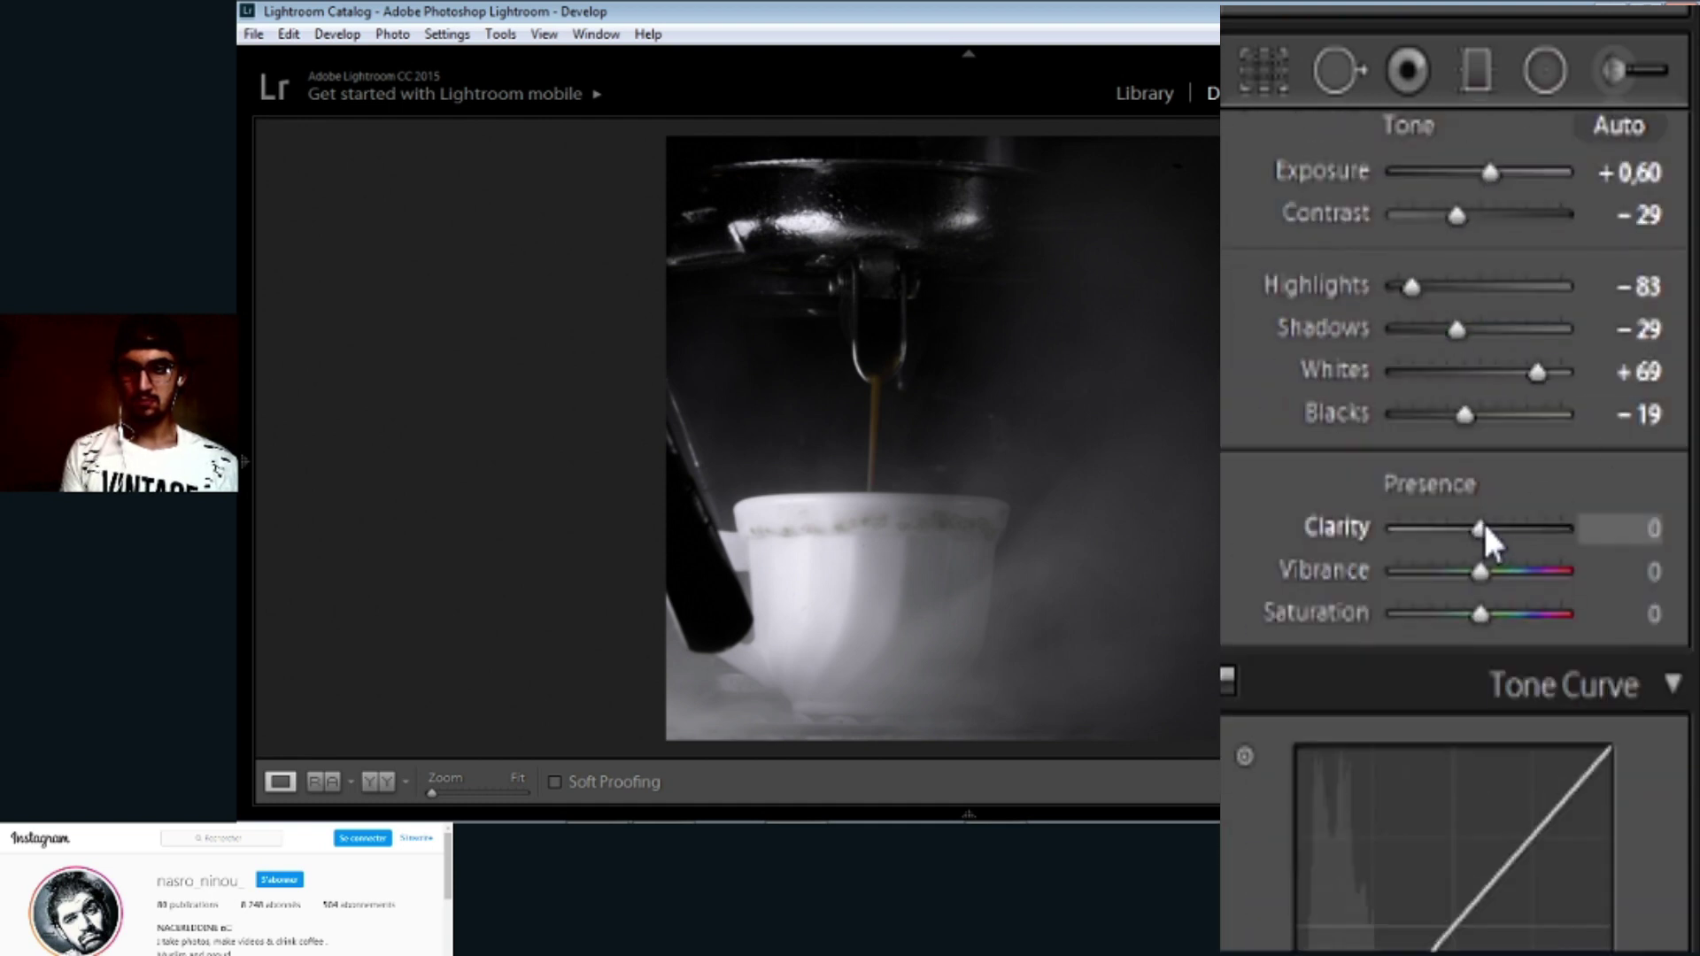
{"action": "left_click_drag", "start_coordinate": [1484, 529], "coordinate": [1460, 571]}
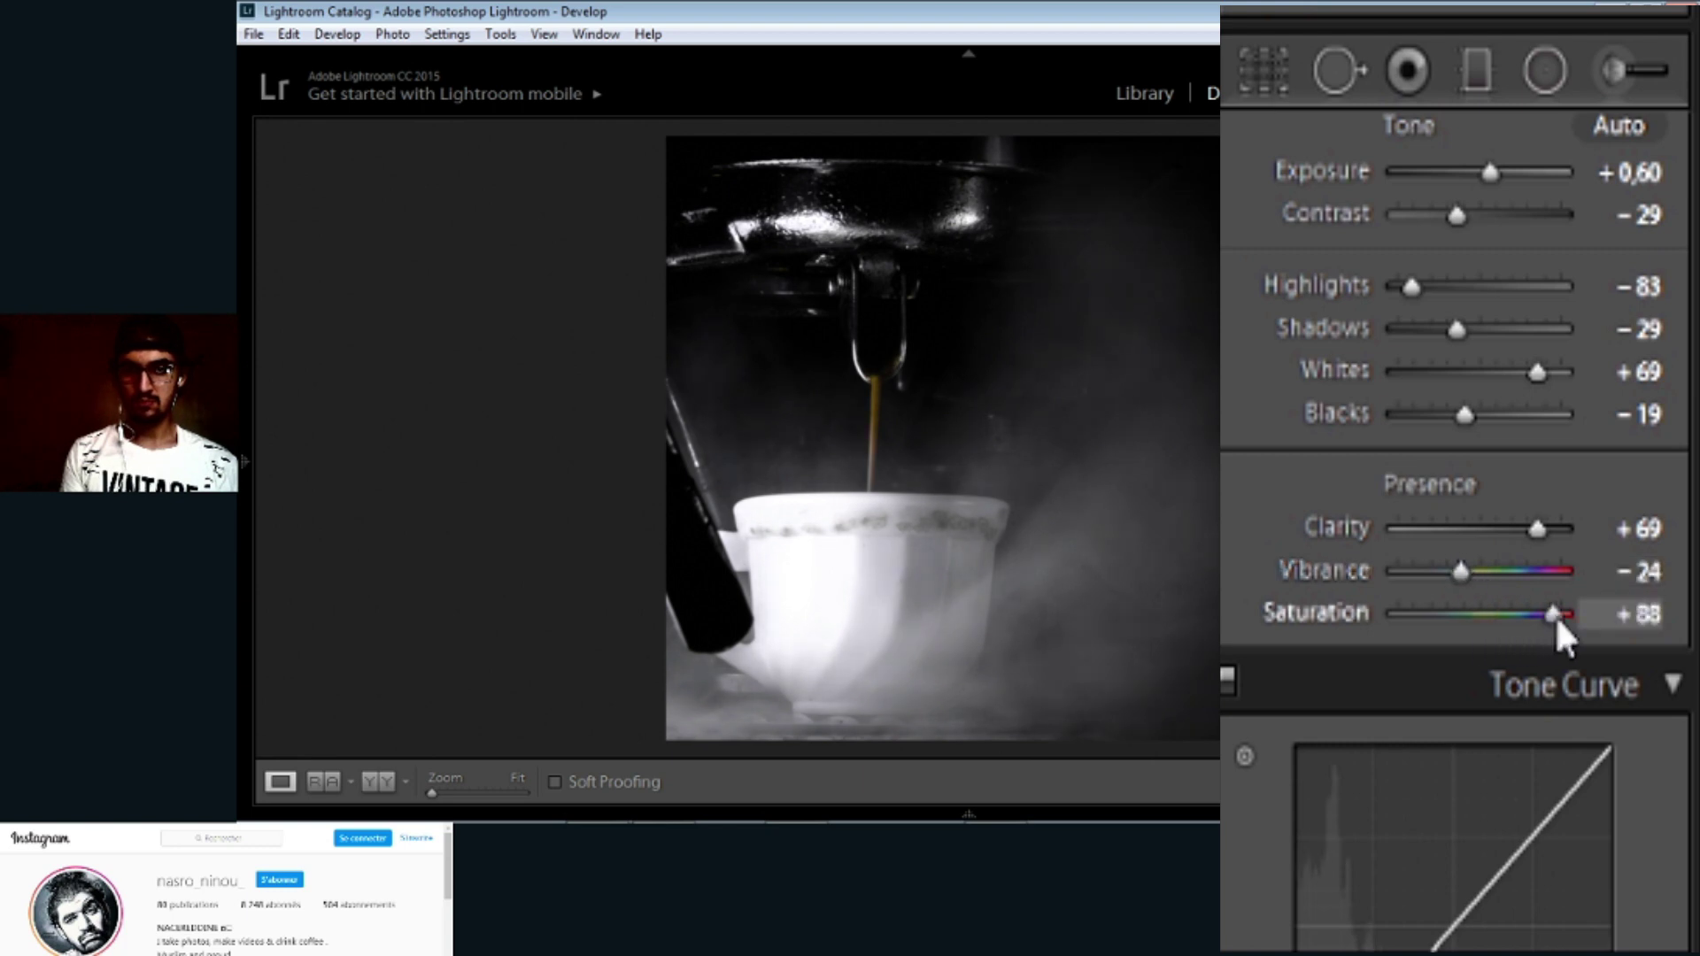
{"action": "left_click_drag", "start_coordinate": [1554, 614], "coordinate": [1517, 608]}
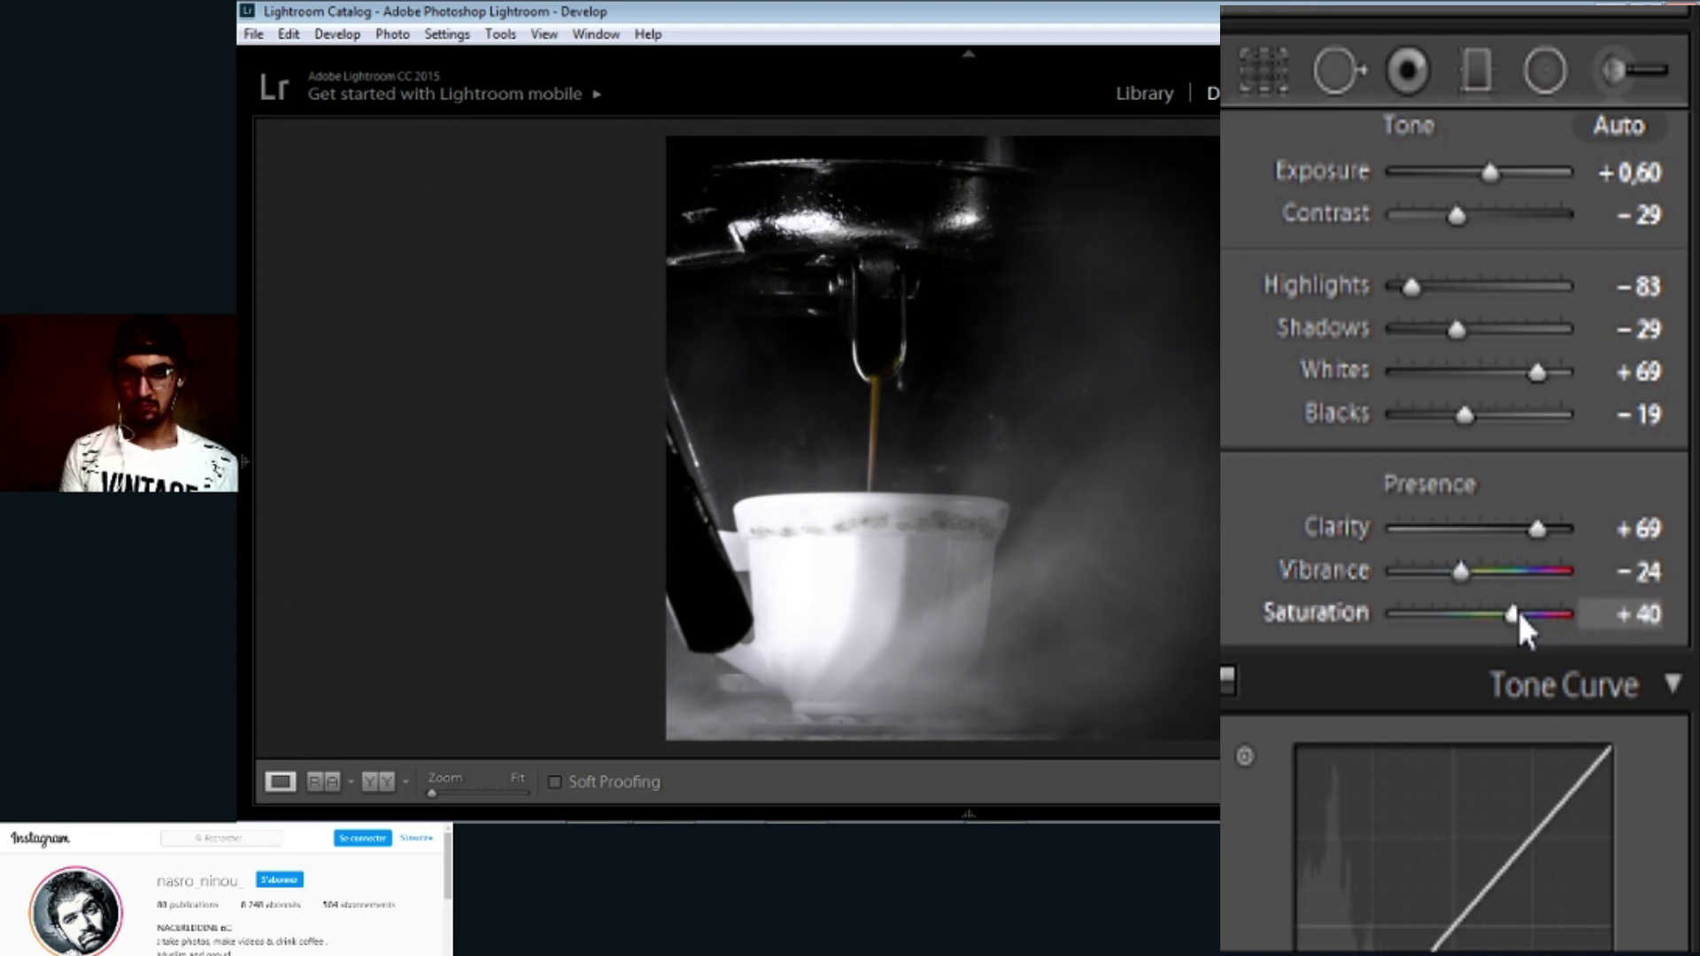
{"action": "left_click_drag", "start_coordinate": [1535, 530], "coordinate": [1516, 524]}
Step: Refine the warm colours by setting Orange to Hue +60 and Saturation +100 and adjusting the Yellow Hue
{"action": "scroll", "coordinate": [1547, 496], "scroll_direction": "down", "scroll_amount": 15}
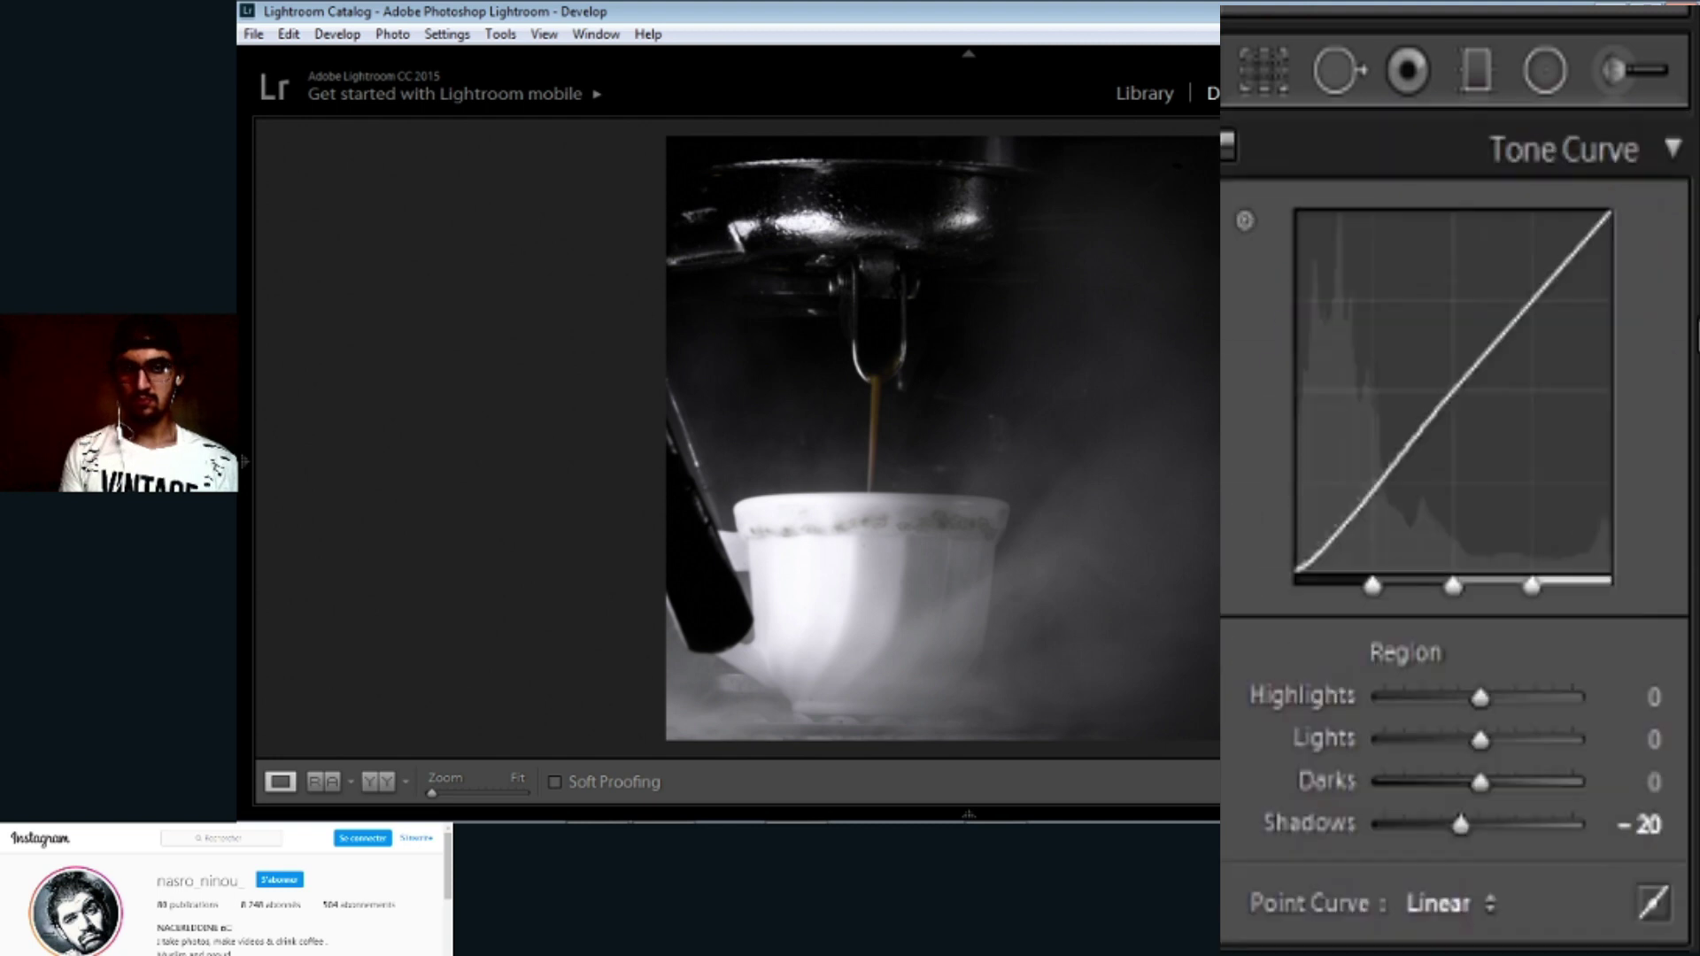
{"action": "scroll", "coordinate": [1548, 495], "scroll_direction": "up", "scroll_amount": 8}
{"action": "scroll", "coordinate": [1483, 421], "scroll_direction": "up", "scroll_amount": 4}
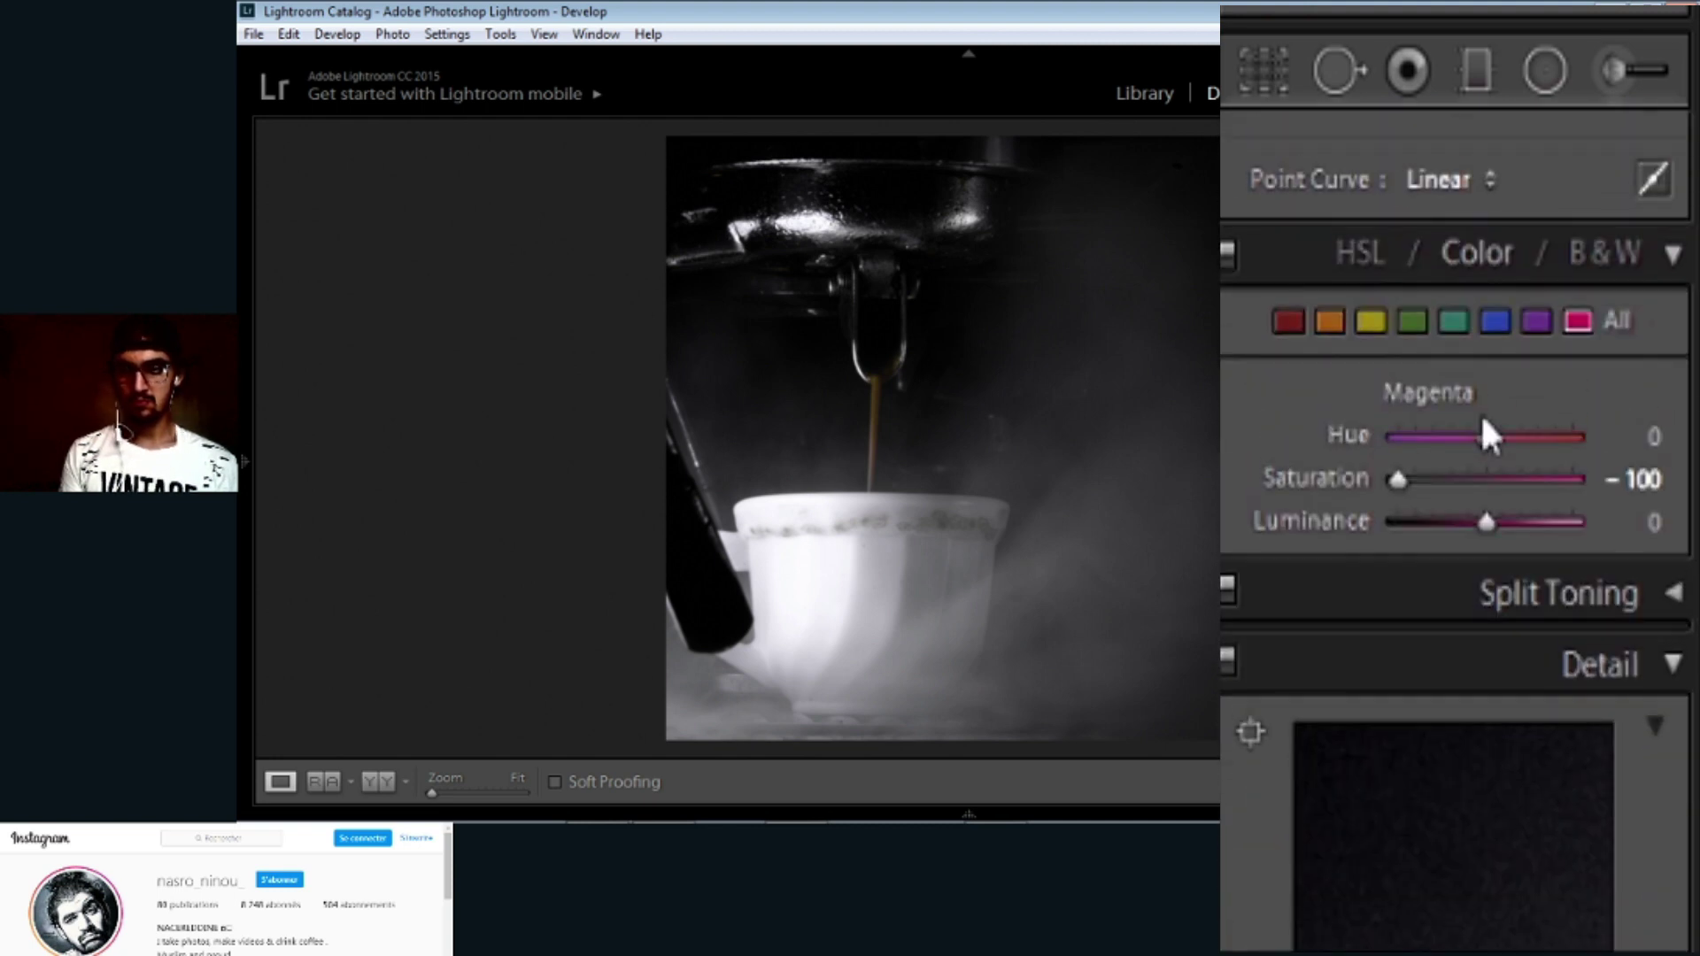
{"action": "left_click", "coordinate": [1291, 323]}
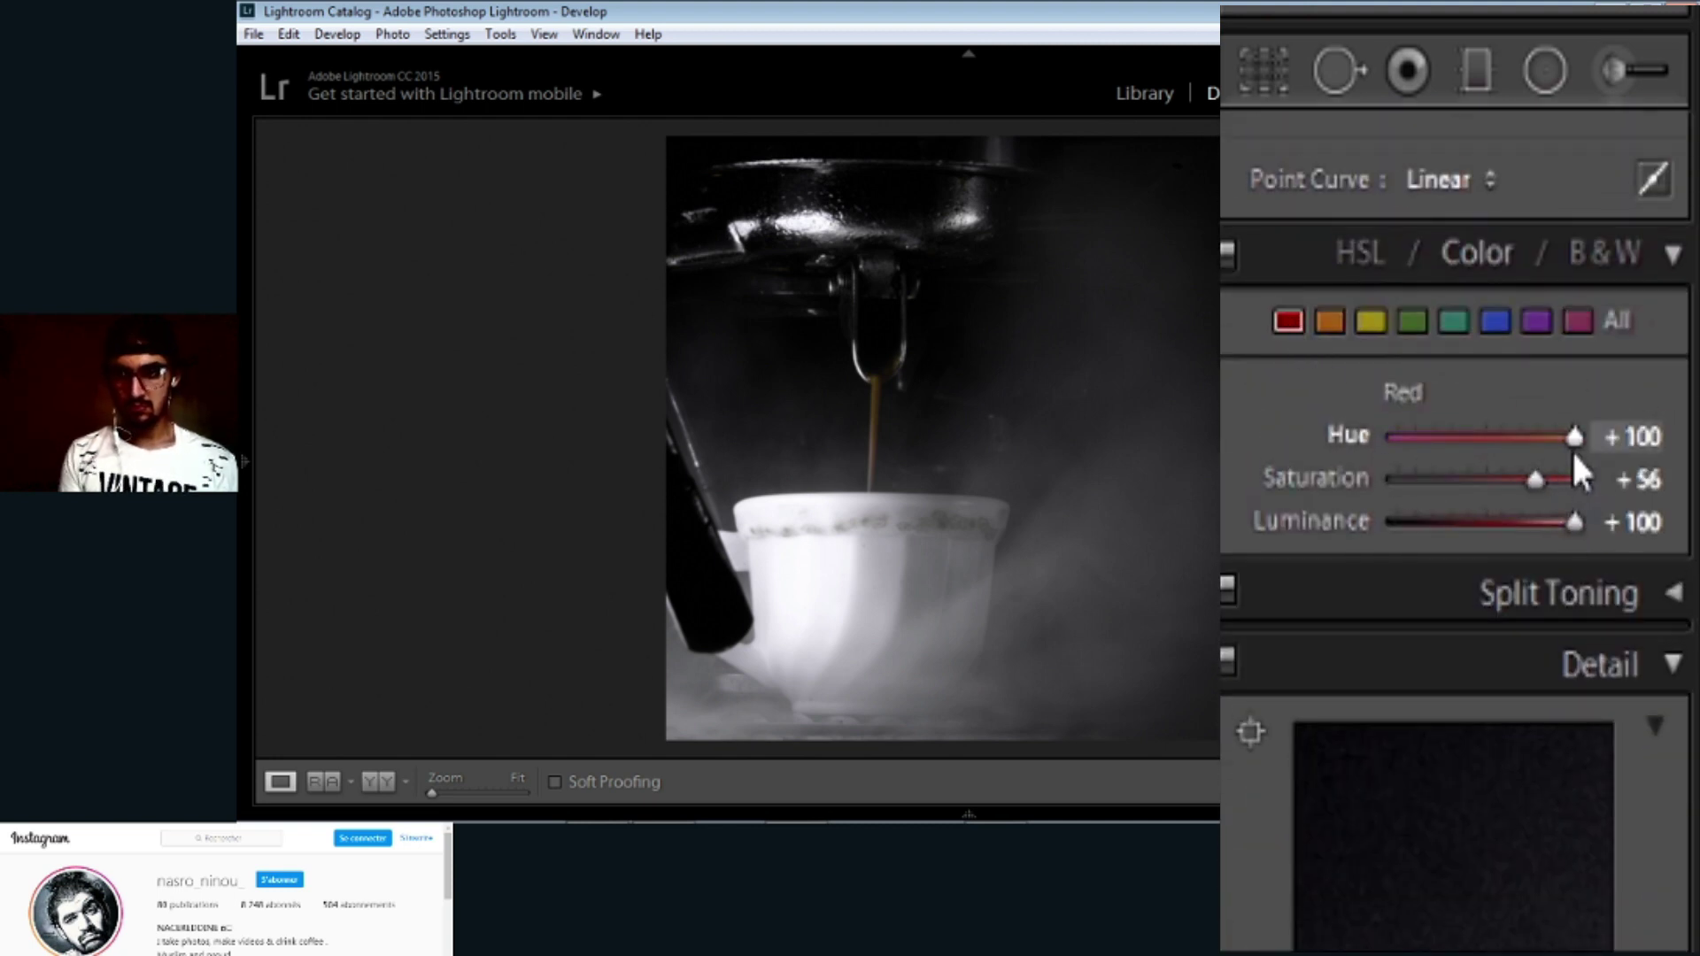
{"action": "left_click", "coordinate": [1328, 323]}
{"action": "left_click_drag", "start_coordinate": [1559, 480], "coordinate": [1578, 479]}
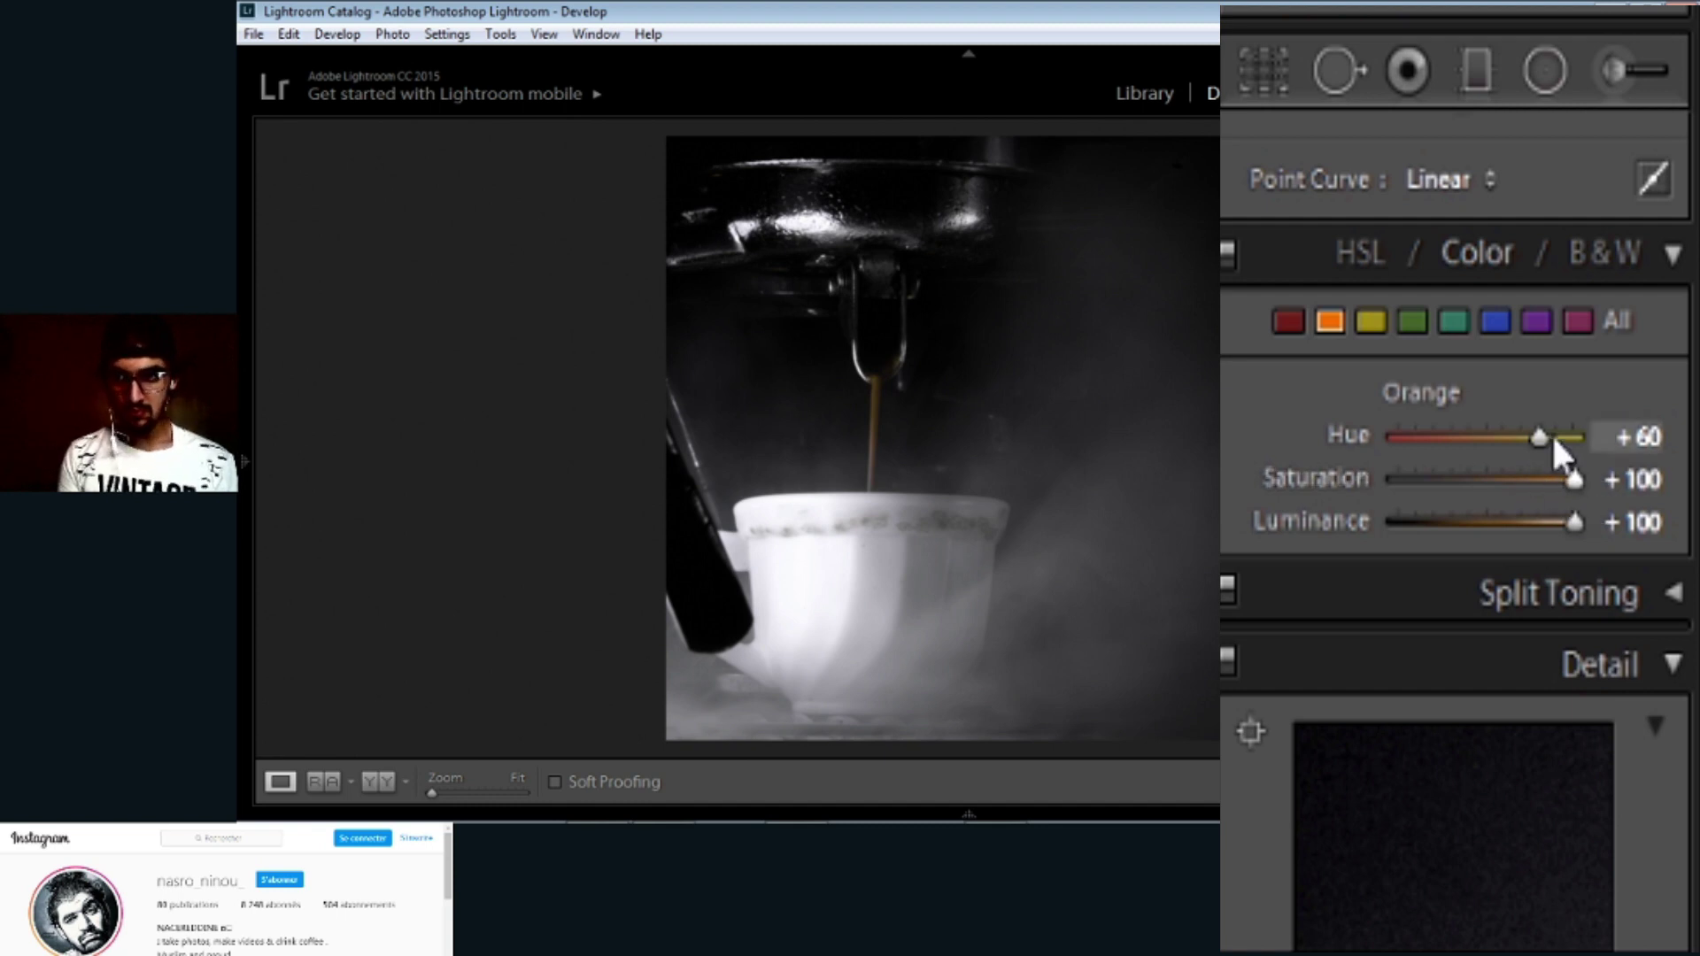
{"action": "left_click", "coordinate": [1369, 321]}
{"action": "left_click_drag", "start_coordinate": [1510, 438], "coordinate": [1685, 497]}
Step: Set the Magenta colour adjustments to Hue +7, Saturation -100 and Luminance +100
{"action": "left_click", "coordinate": [1578, 321]}
{"action": "left_click_drag", "start_coordinate": [1485, 437], "coordinate": [1381, 436]}
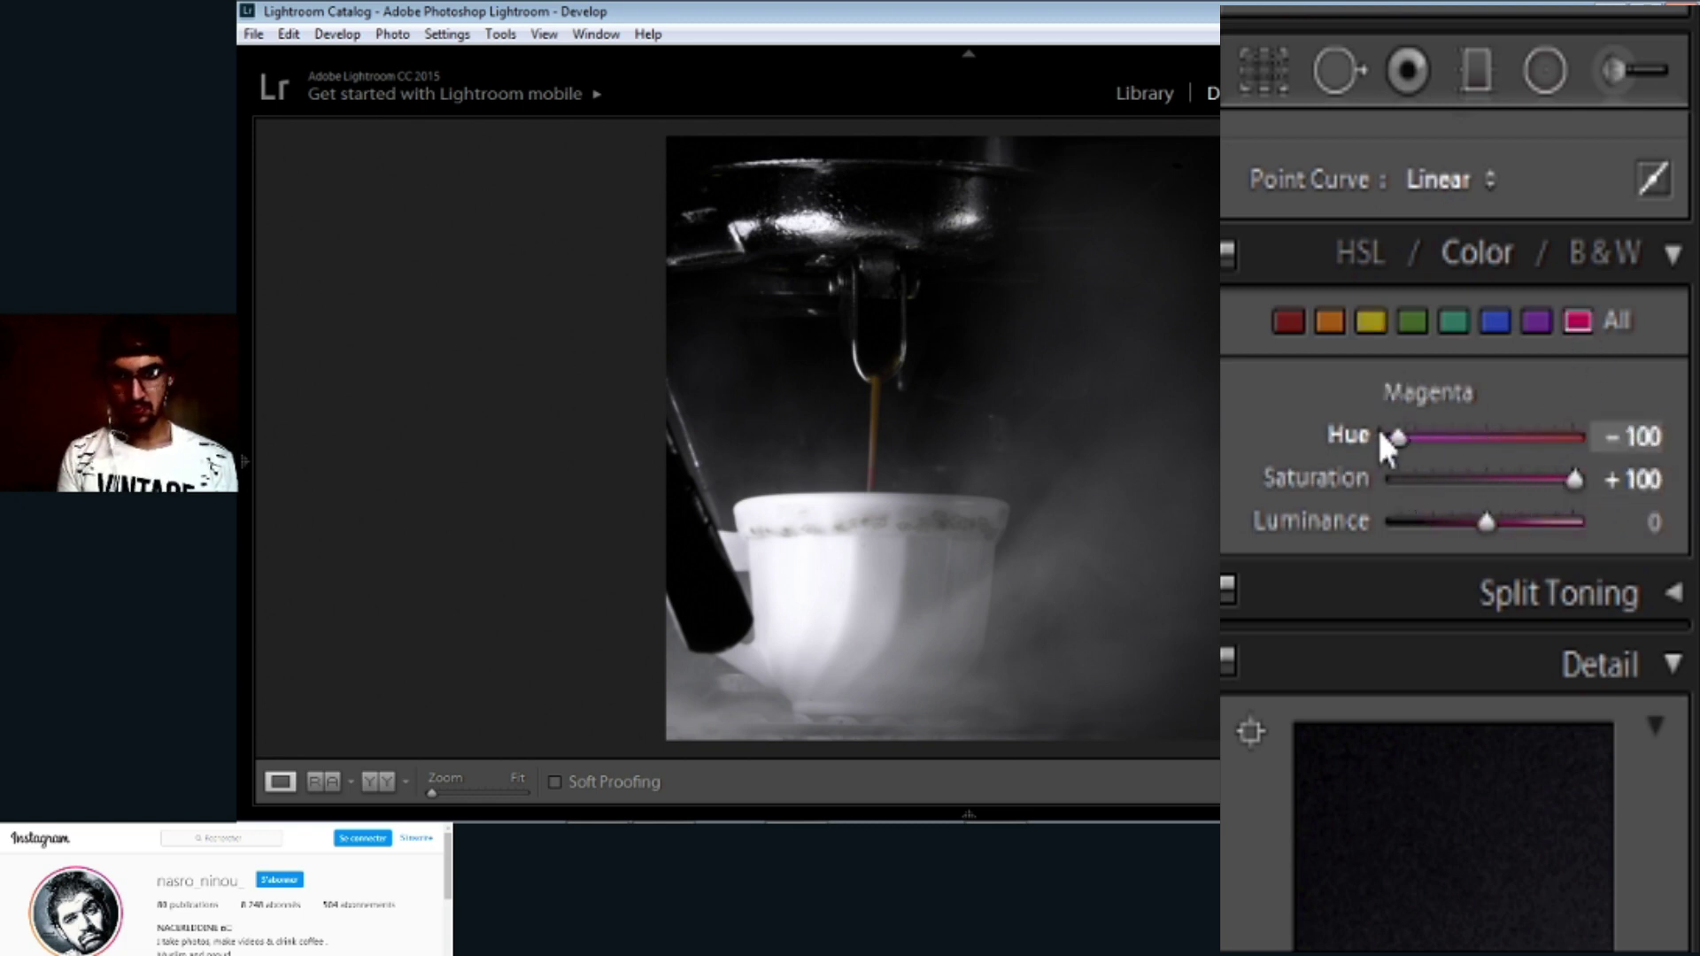
{"action": "left_click_drag", "start_coordinate": [1574, 437], "coordinate": [1493, 436]}
{"action": "left_click_drag", "start_coordinate": [1574, 479], "coordinate": [1397, 479]}
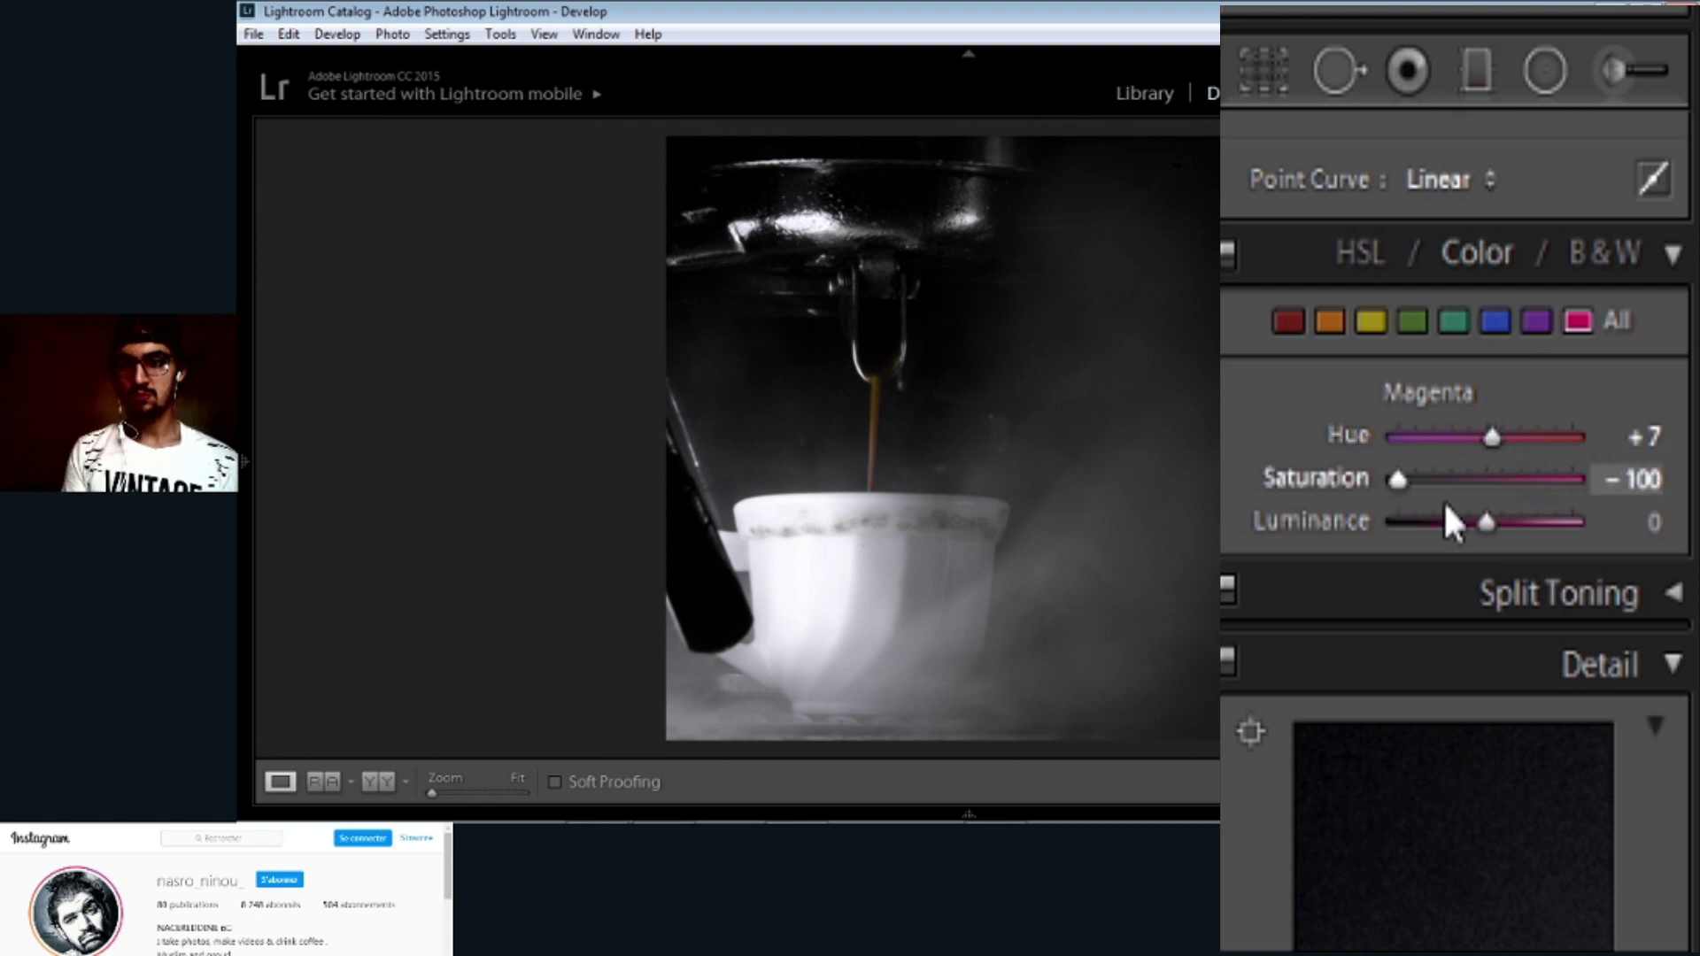
{"action": "left_click_drag", "start_coordinate": [1486, 521], "coordinate": [1584, 521]}
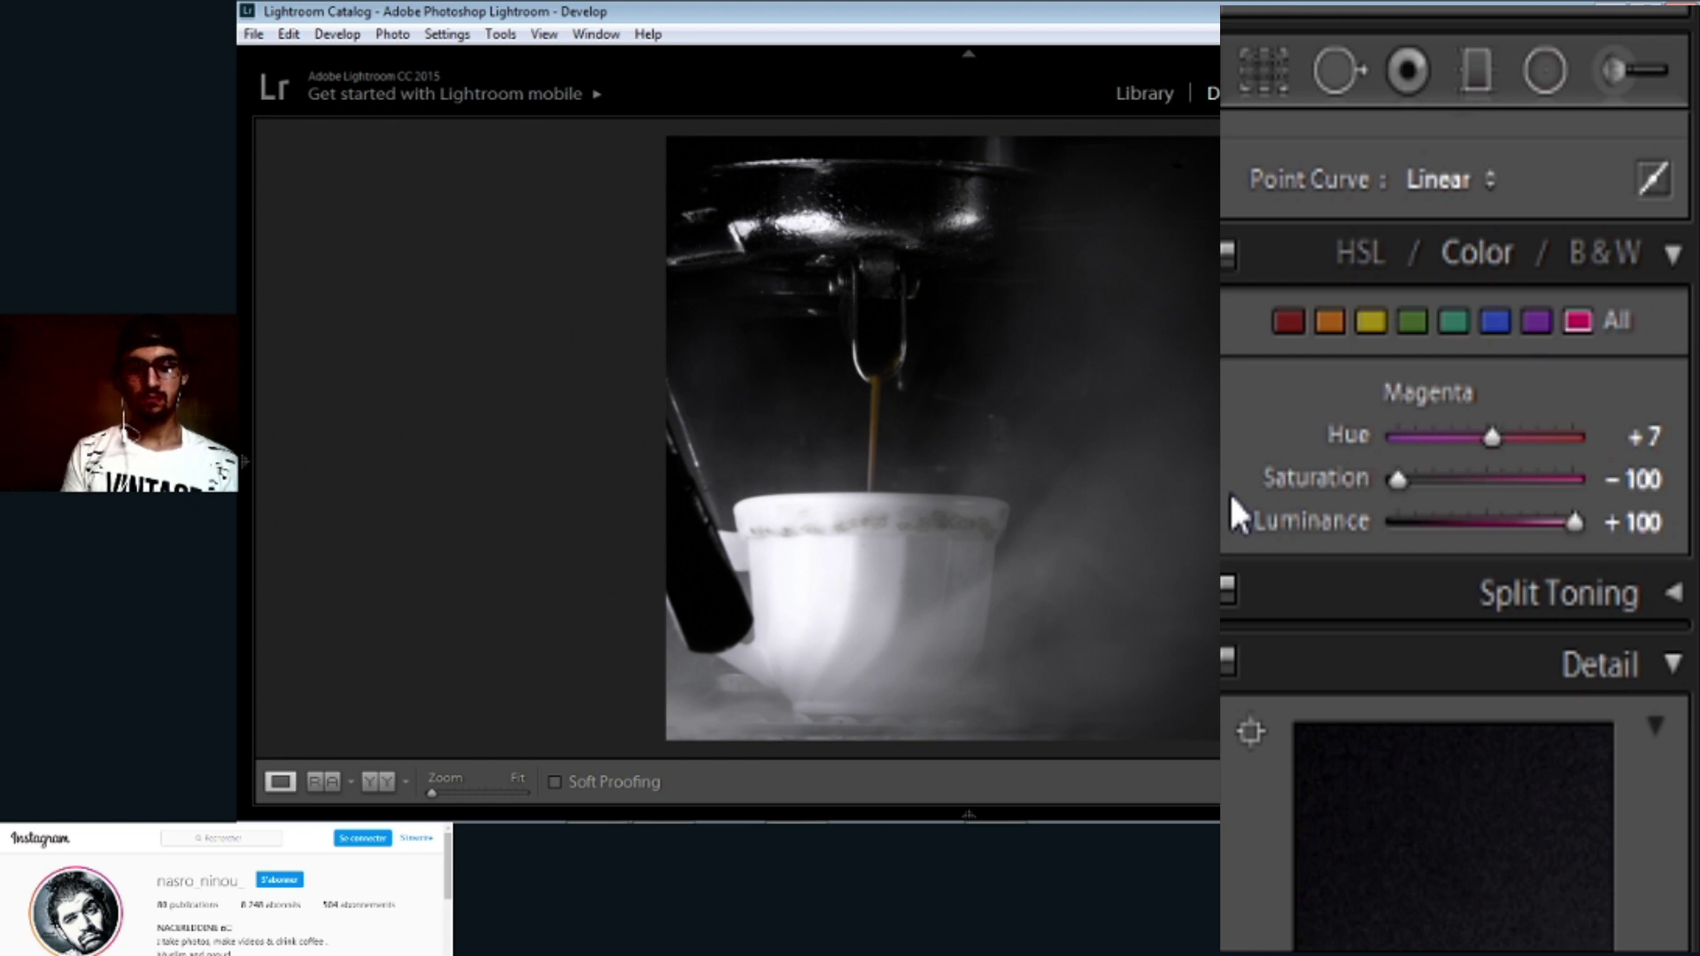
Step: Reveal the filmstrip and open the neighbouring coffee machine photo _MG_6418.CR2
{"action": "mouse_move", "coordinate": [247, 461]}
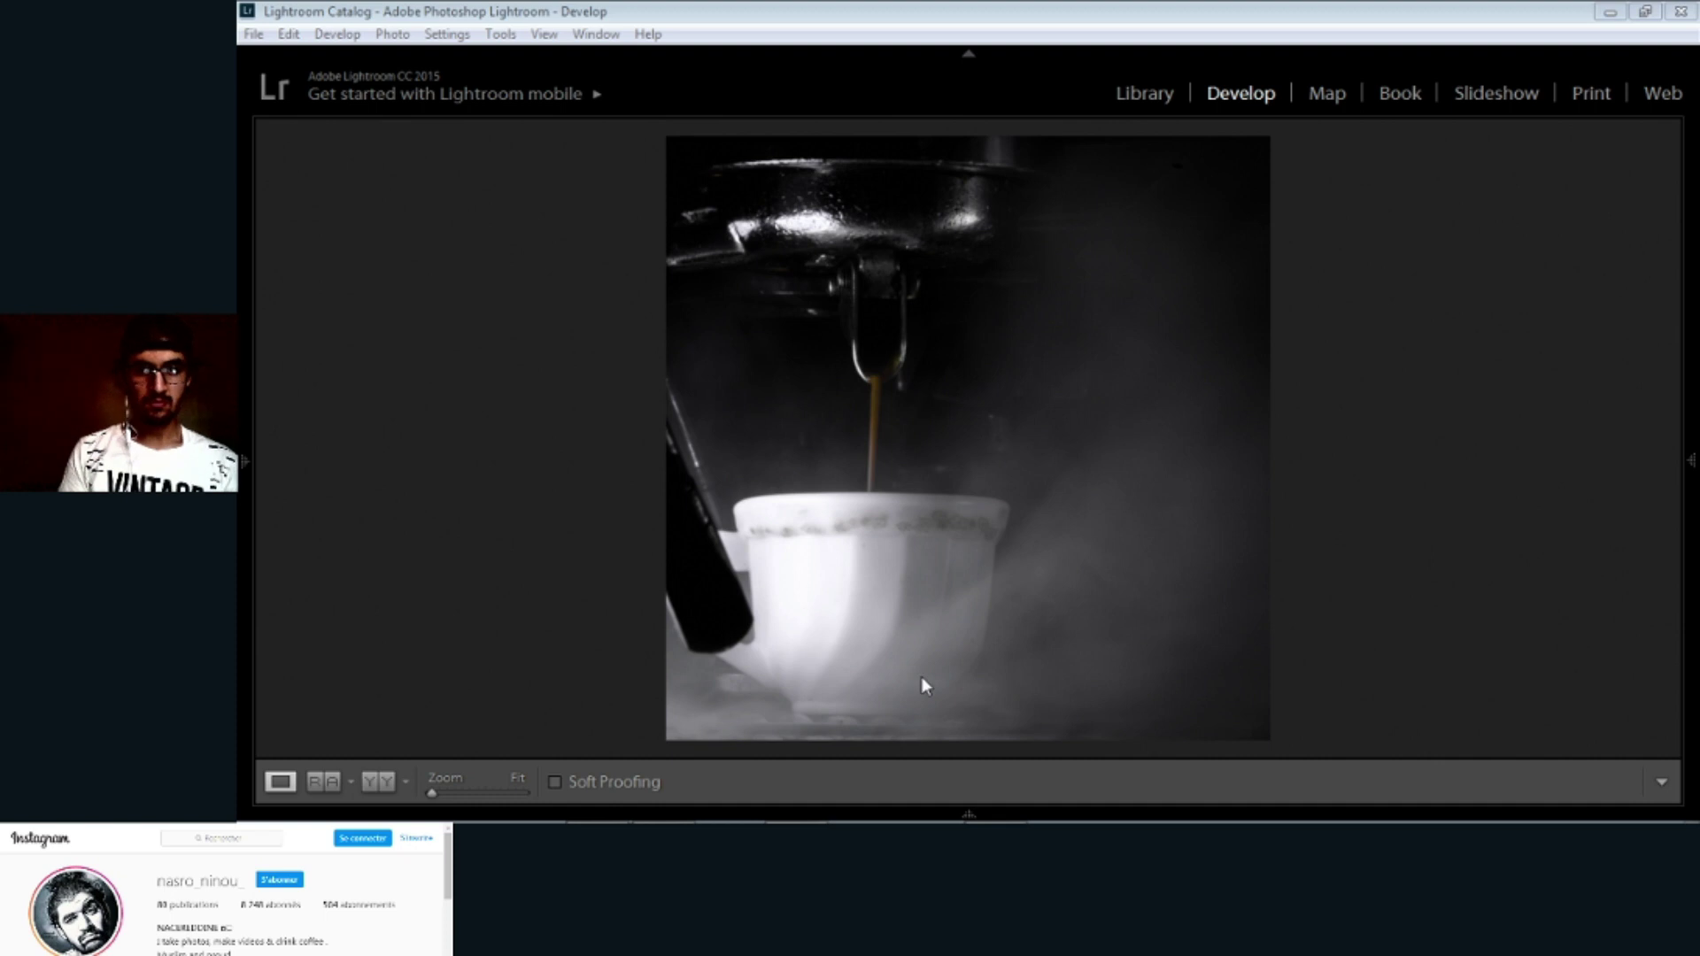
{"action": "left_click", "coordinate": [1009, 706]}
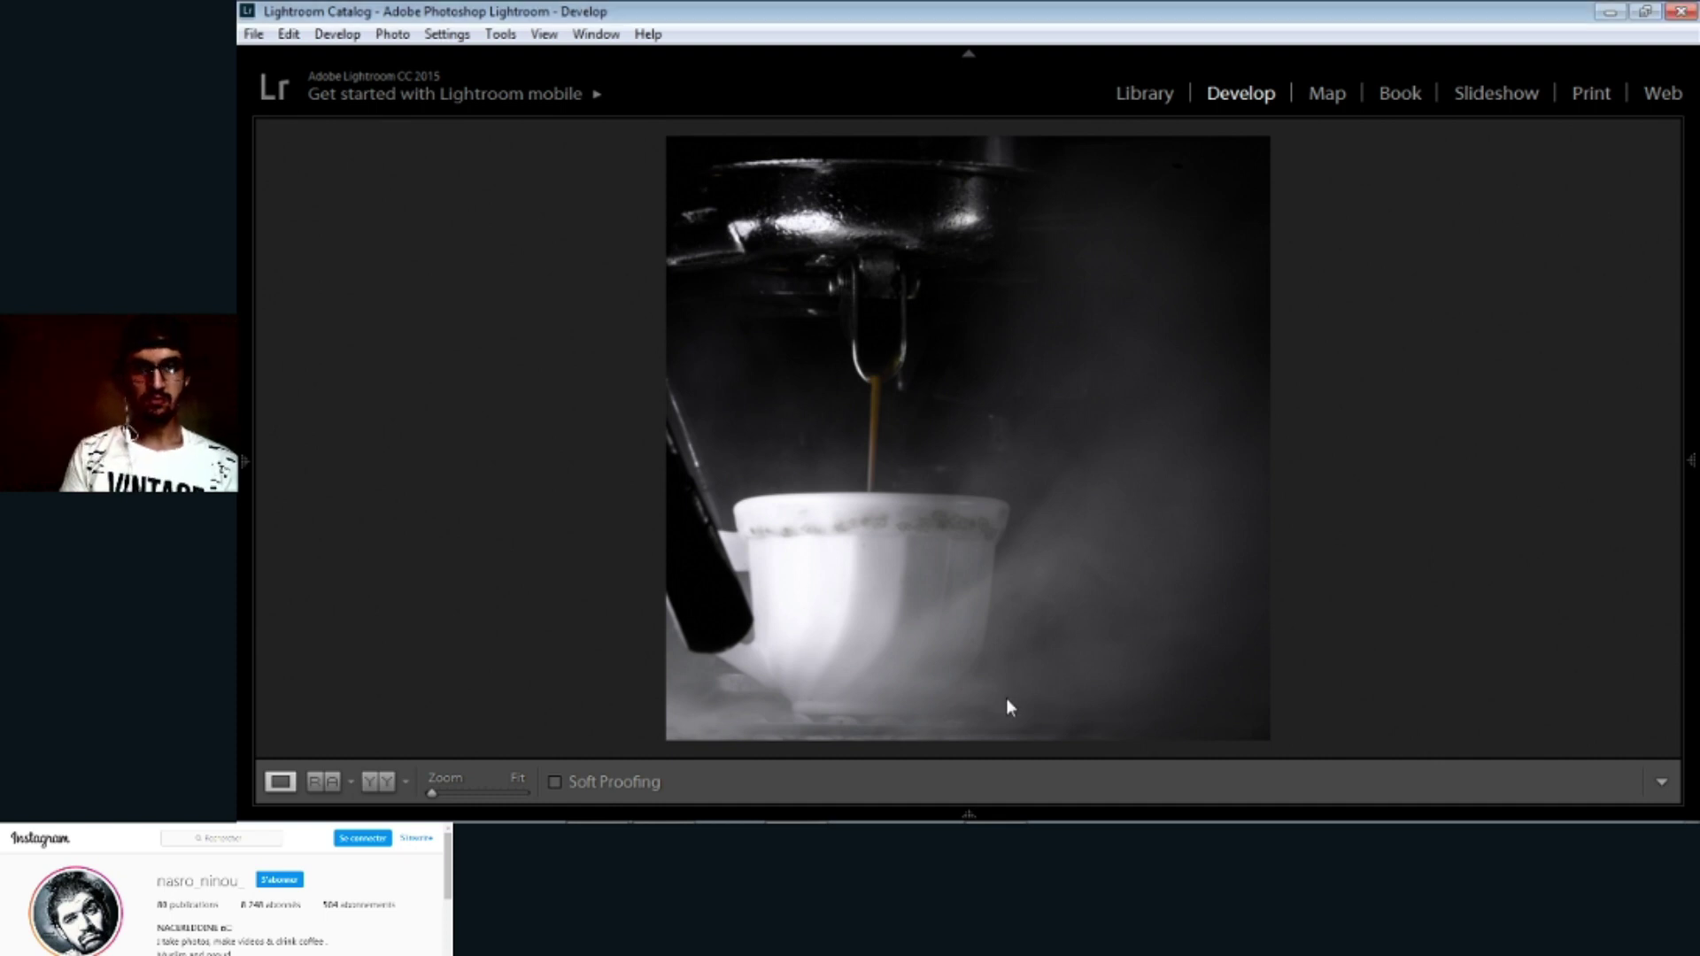
{"action": "left_click", "coordinate": [968, 813]}
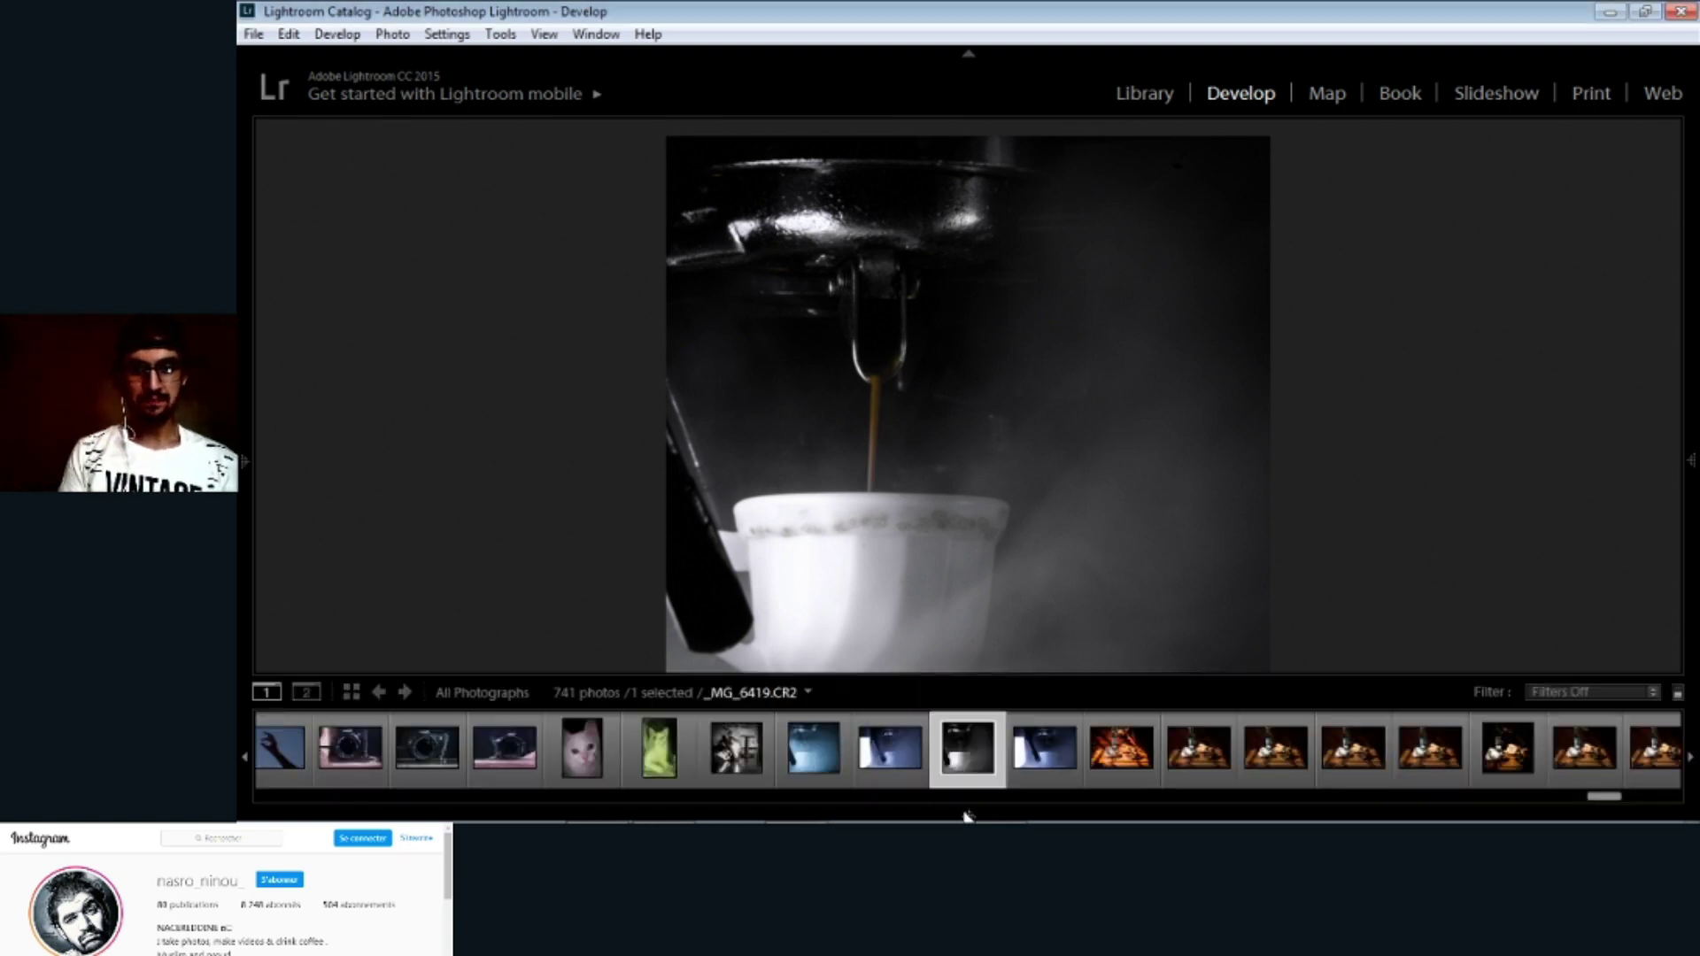
{"action": "left_click", "coordinate": [894, 755]}
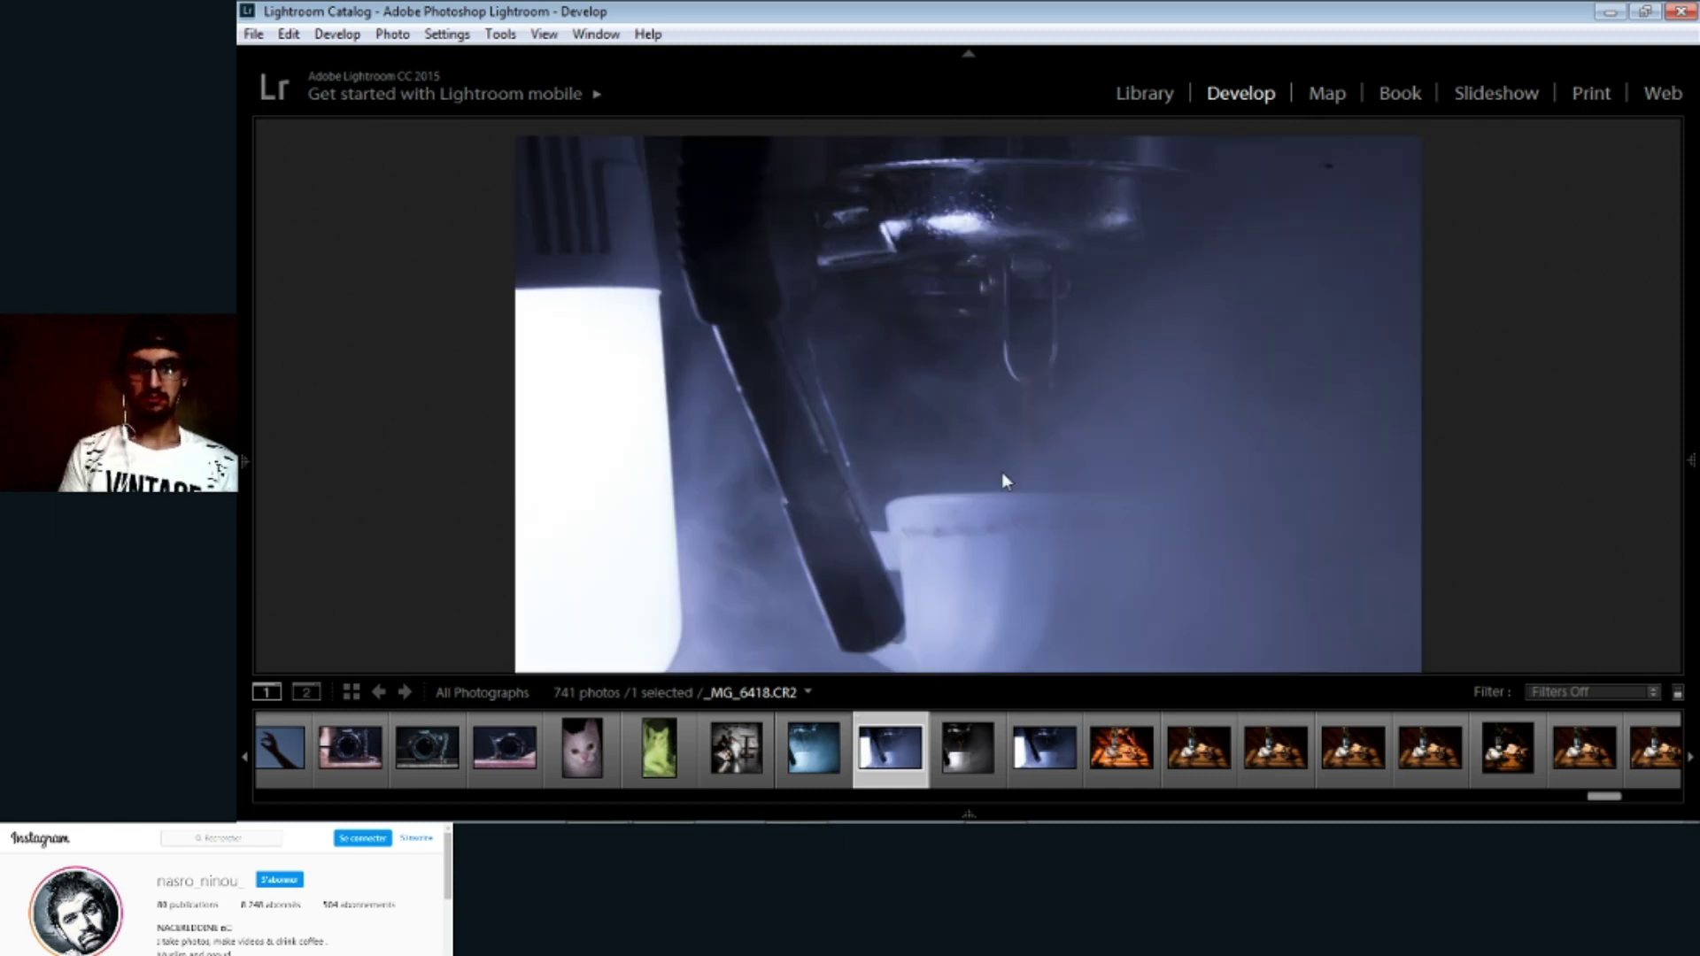
Step: Apply "cofee preset" from the pack presets 2020 group to the photo
{"action": "key", "text": "F6"}
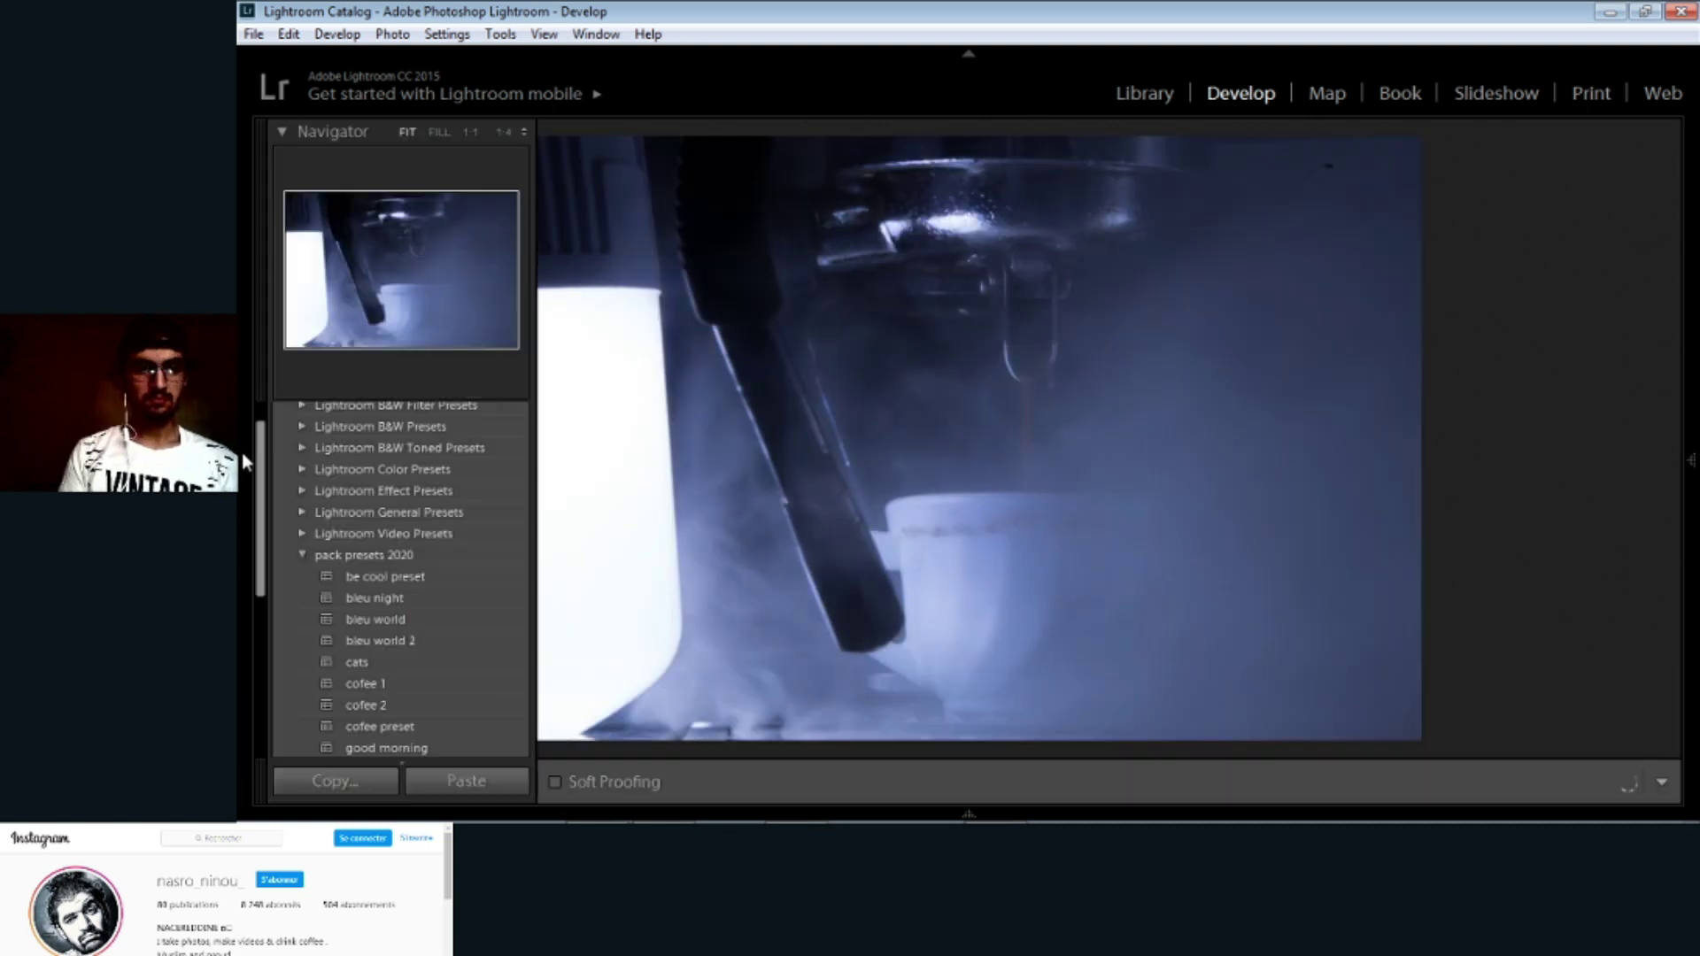
{"action": "scroll", "coordinate": [308, 425], "scroll_direction": "up", "scroll_amount": 2}
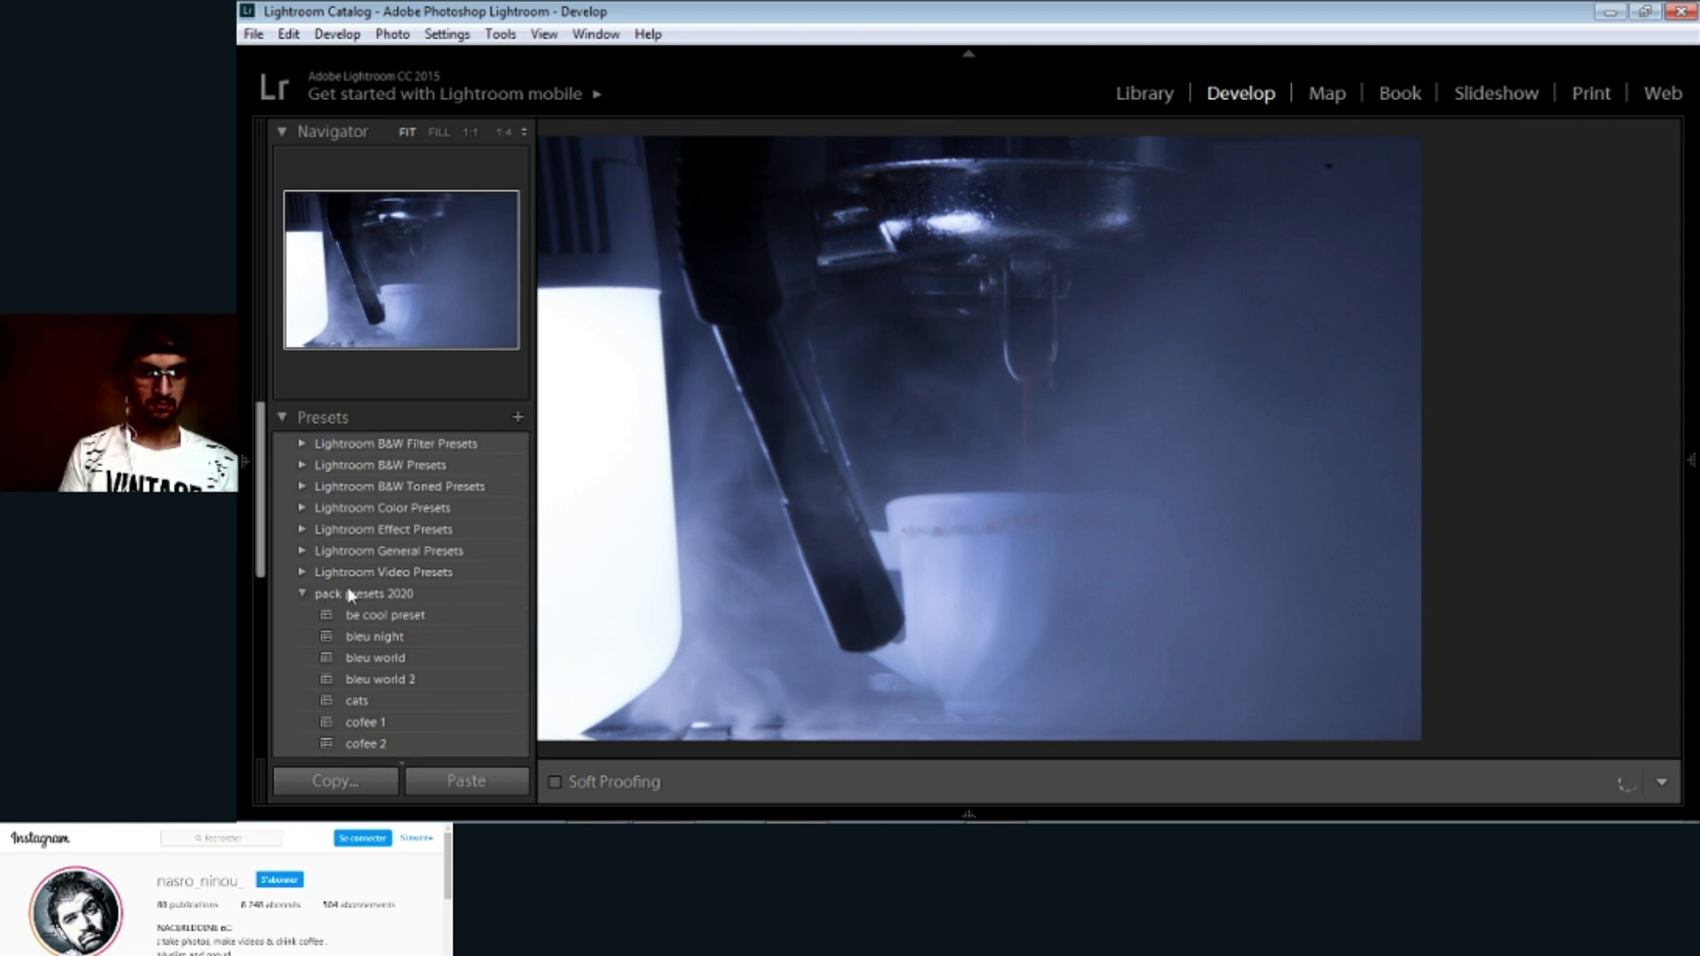
{"action": "left_click_drag", "start_coordinate": [263, 527], "coordinate": [260, 639]}
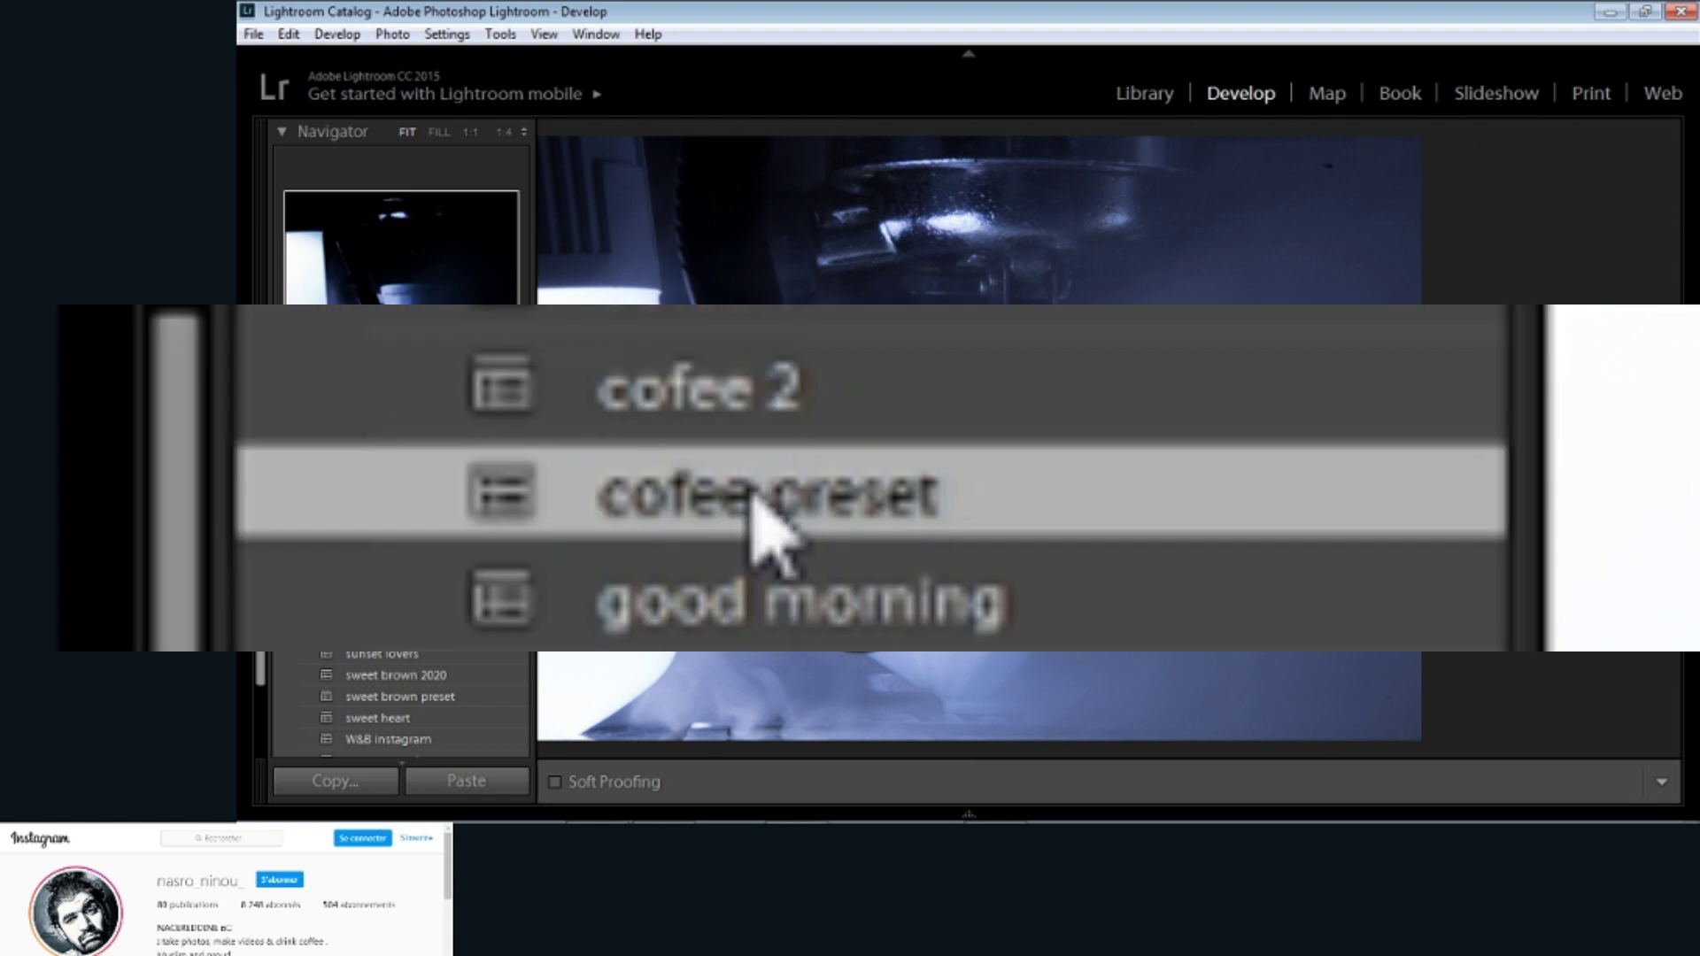
{"action": "left_click", "coordinate": [376, 545]}
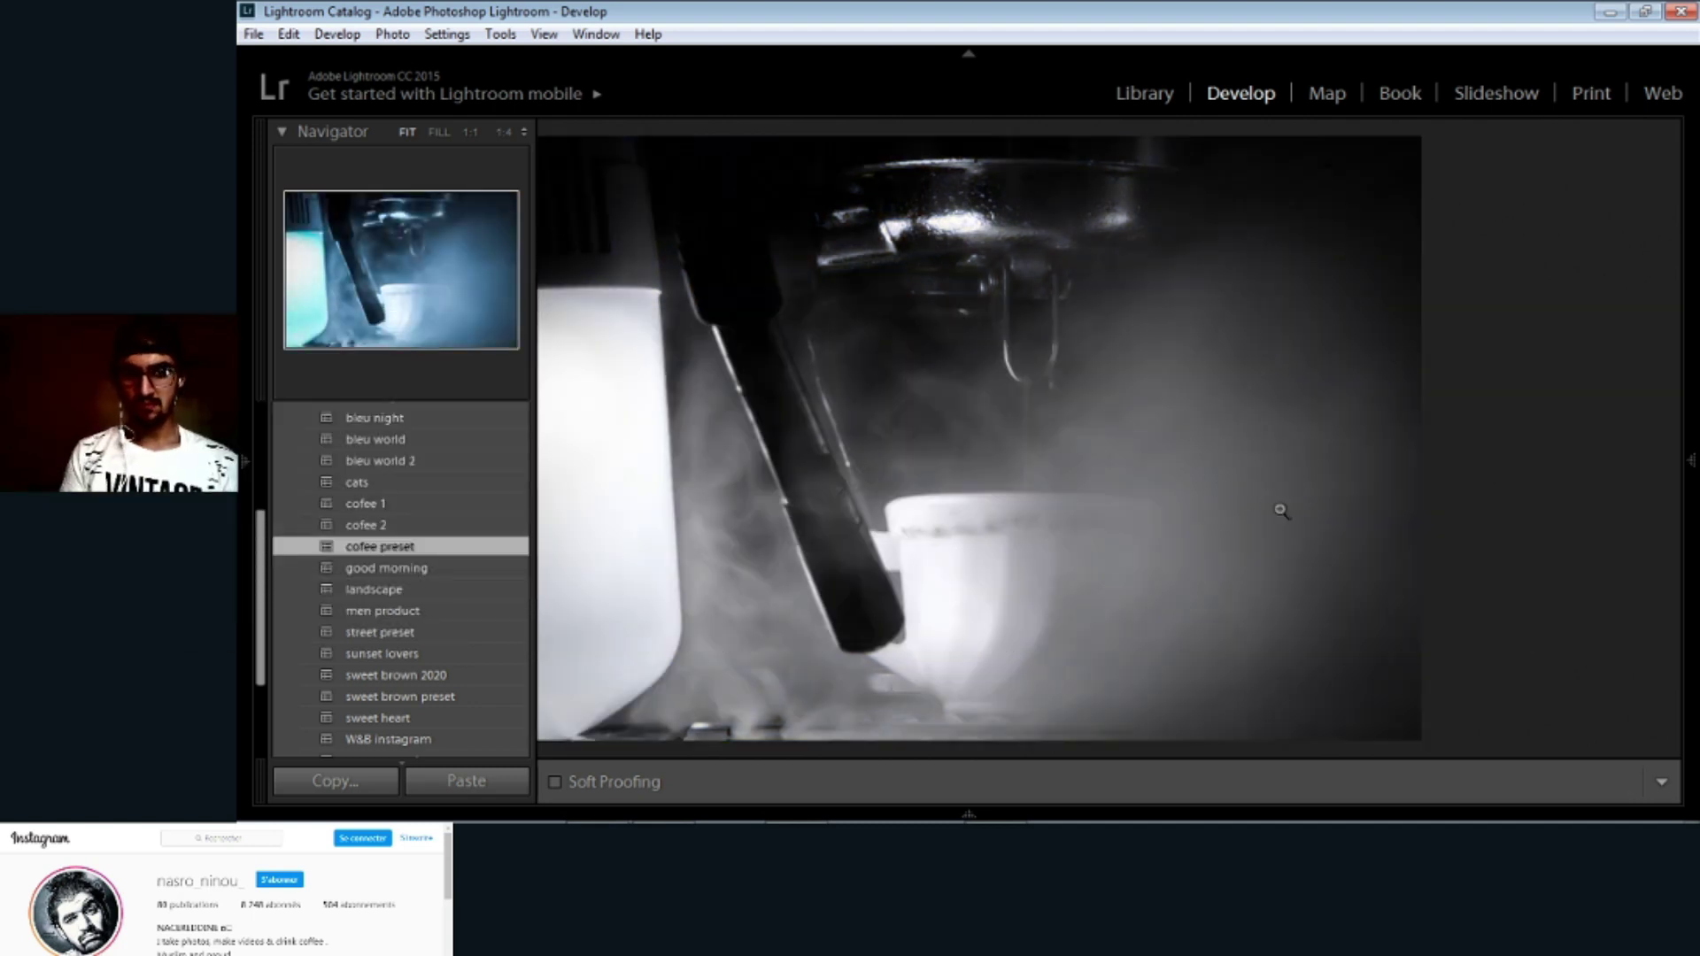
Step: Crop the coffee machine photo to a tighter square framed around the dark handle and the white cup
{"action": "key", "text": "F7"}
{"action": "key", "text": "F8"}
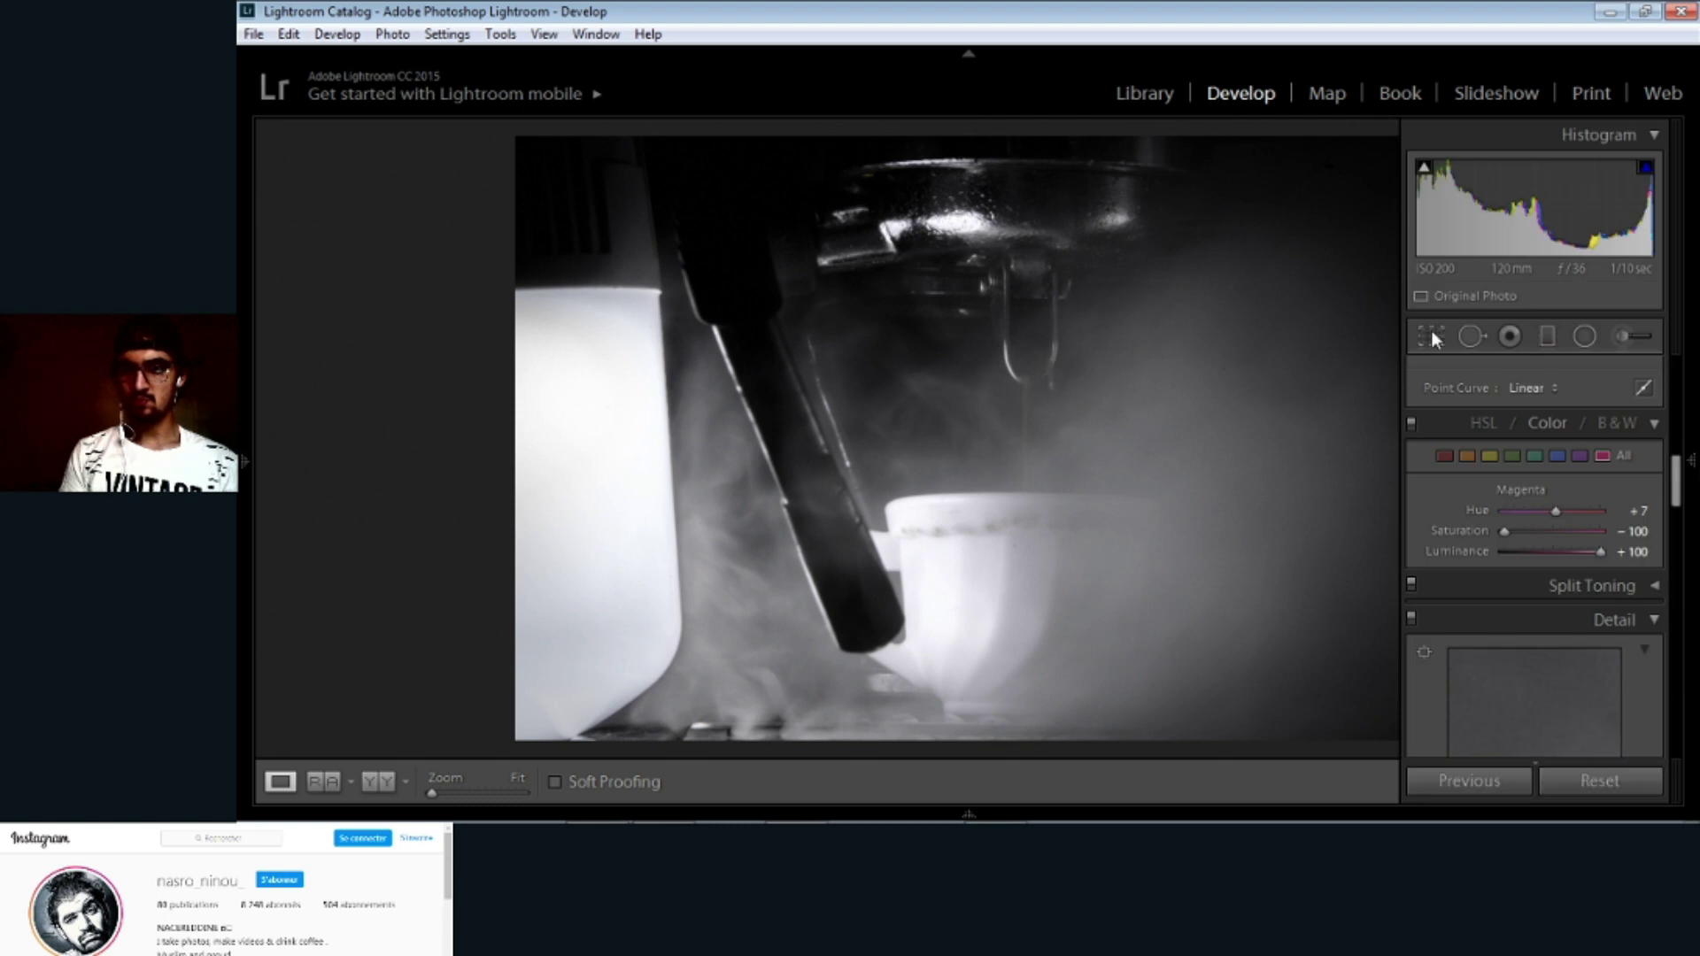
{"action": "left_click", "coordinate": [1432, 335]}
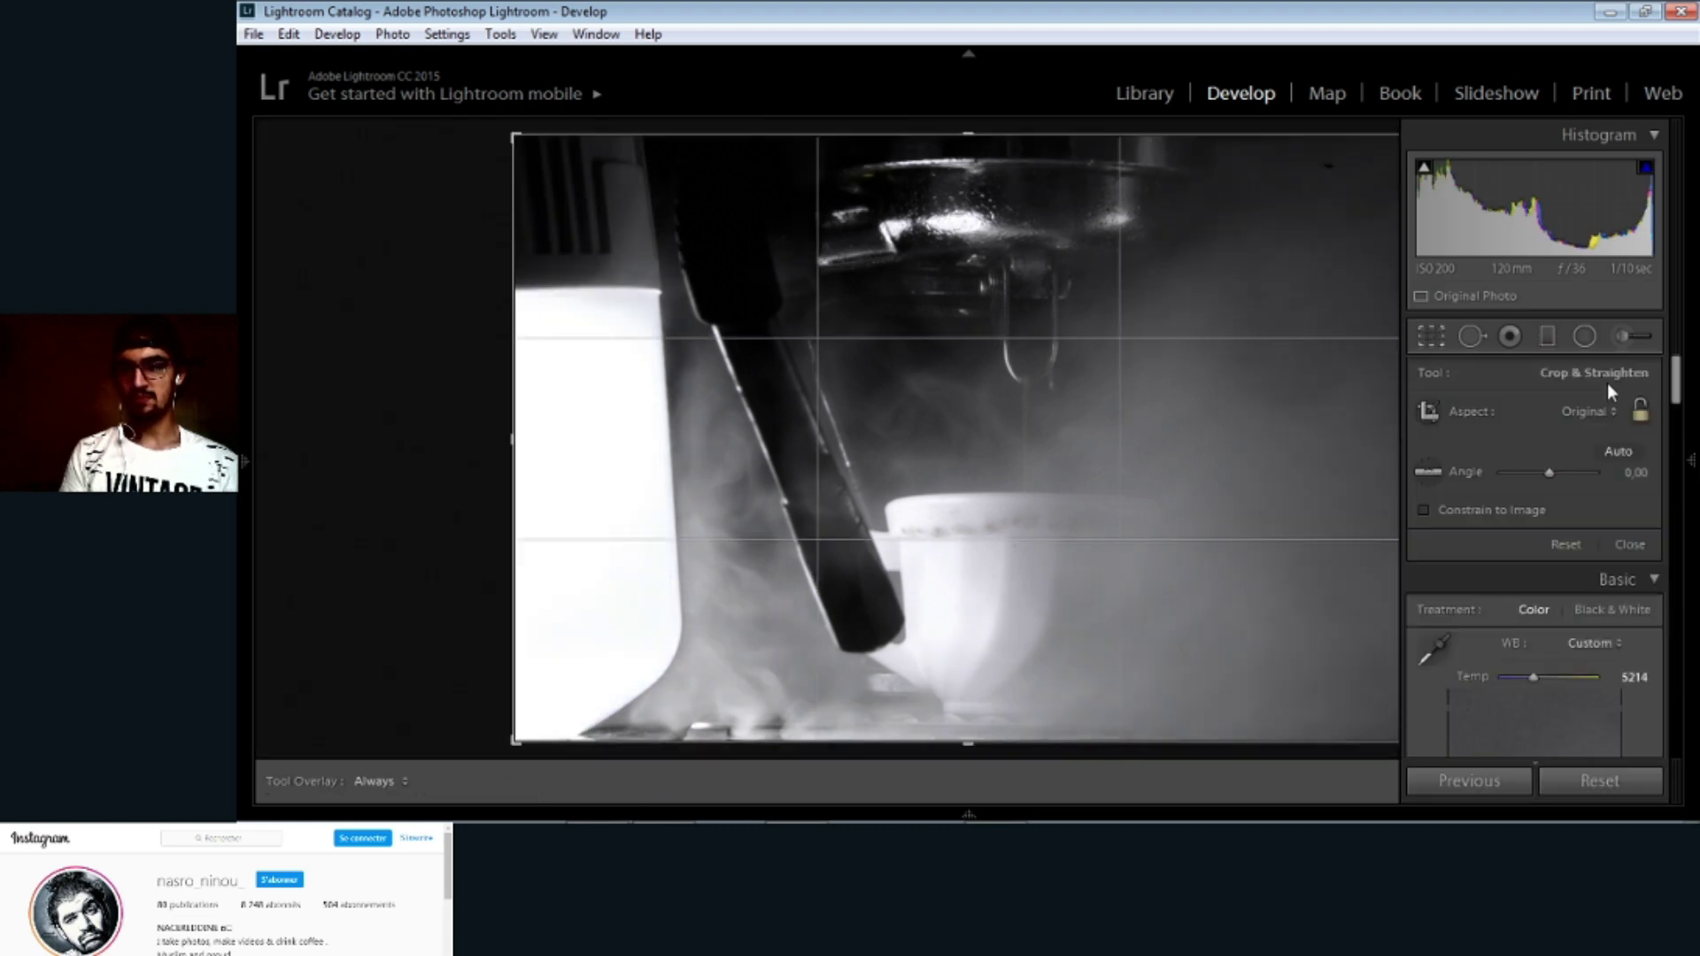
{"action": "left_click", "coordinate": [1603, 412]}
{"action": "left_click", "coordinate": [1398, 521]}
{"action": "key", "text": "F8"}
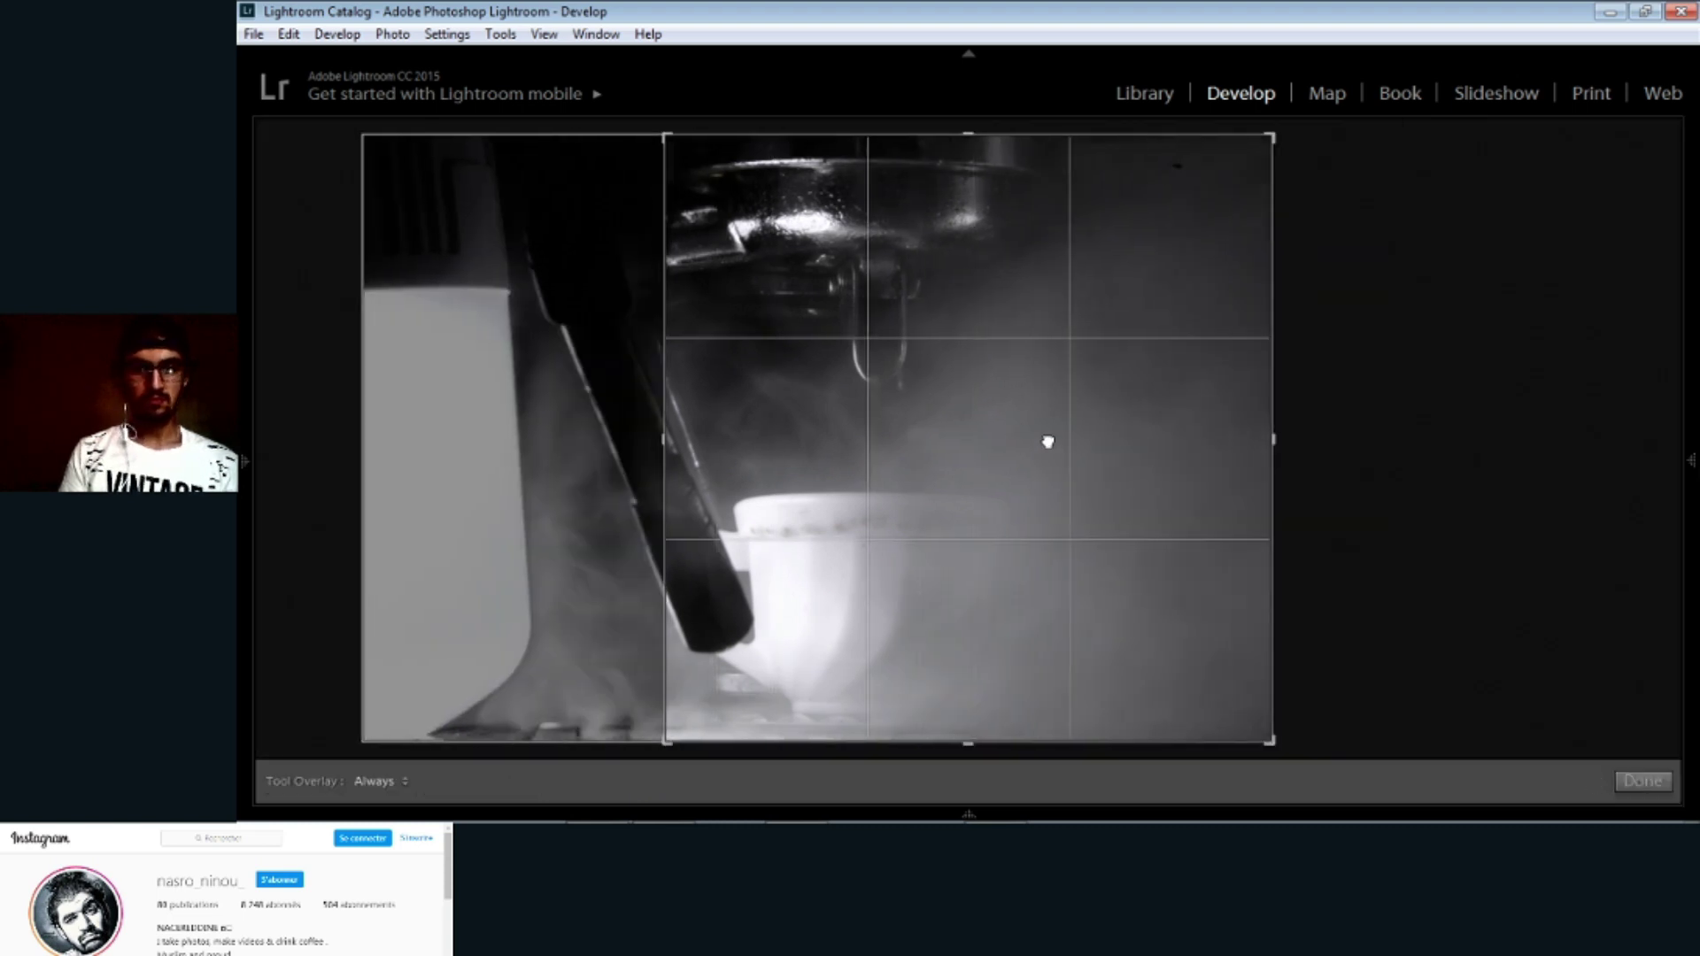
{"action": "left_click_drag", "start_coordinate": [1047, 440], "coordinate": [1240, 437]}
{"action": "left_click_drag", "start_coordinate": [667, 747], "coordinate": [742, 670]}
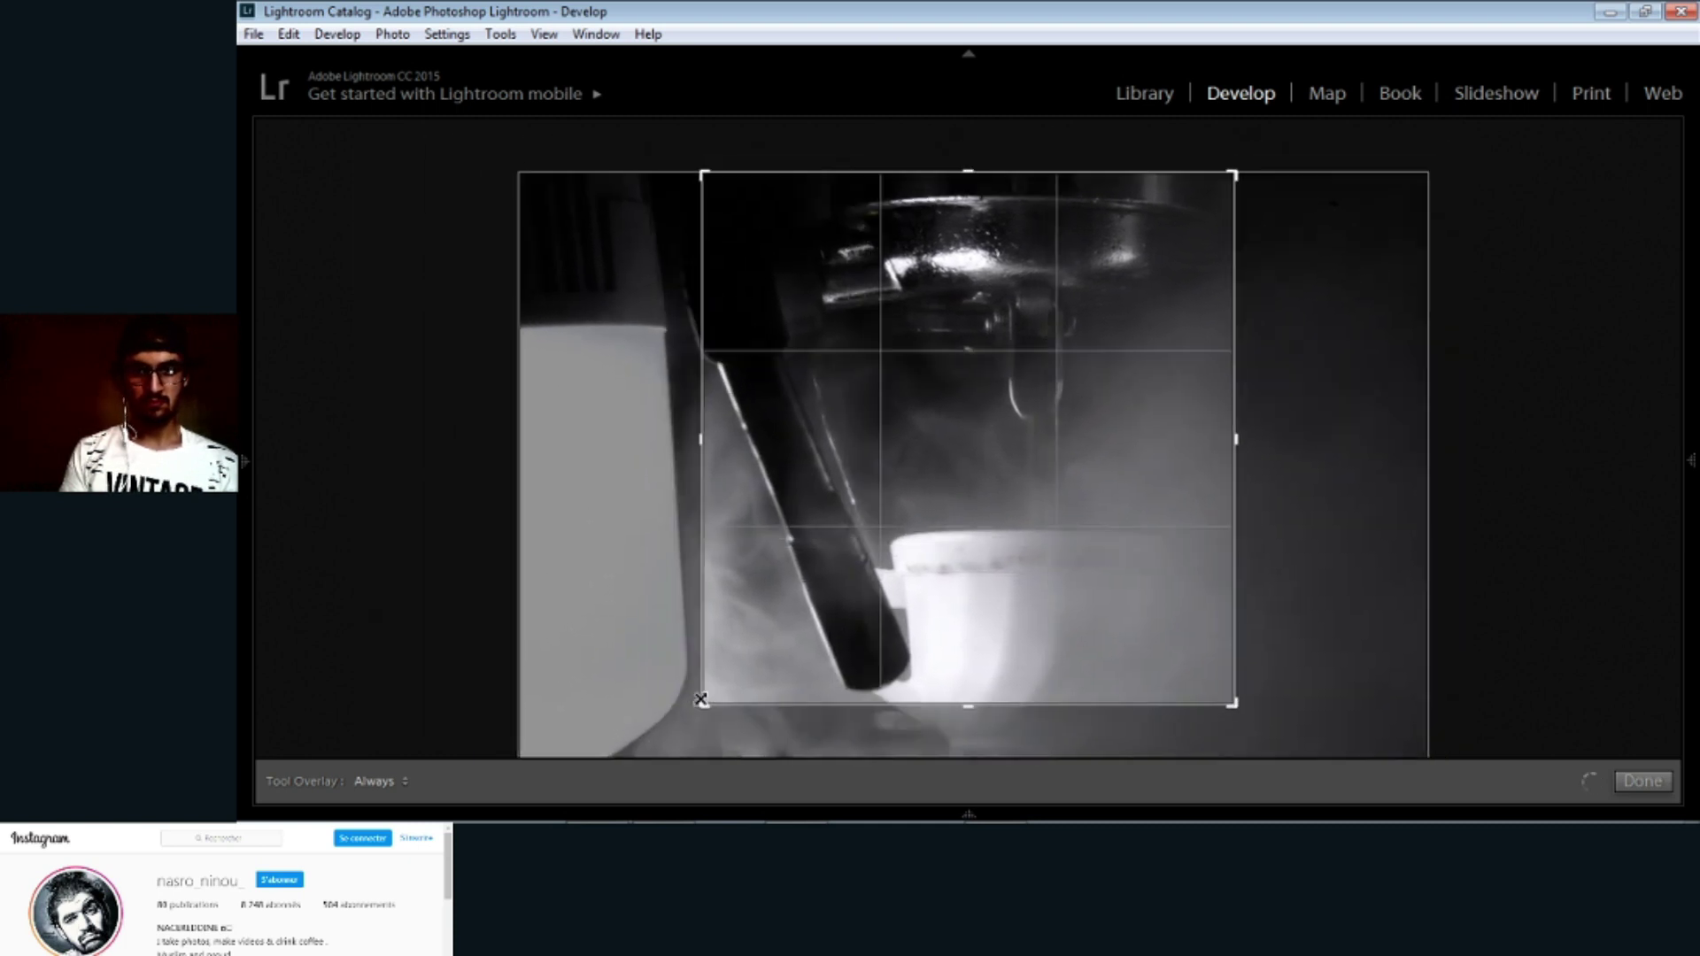
{"action": "left_click_drag", "start_coordinate": [903, 507], "coordinate": [931, 504]}
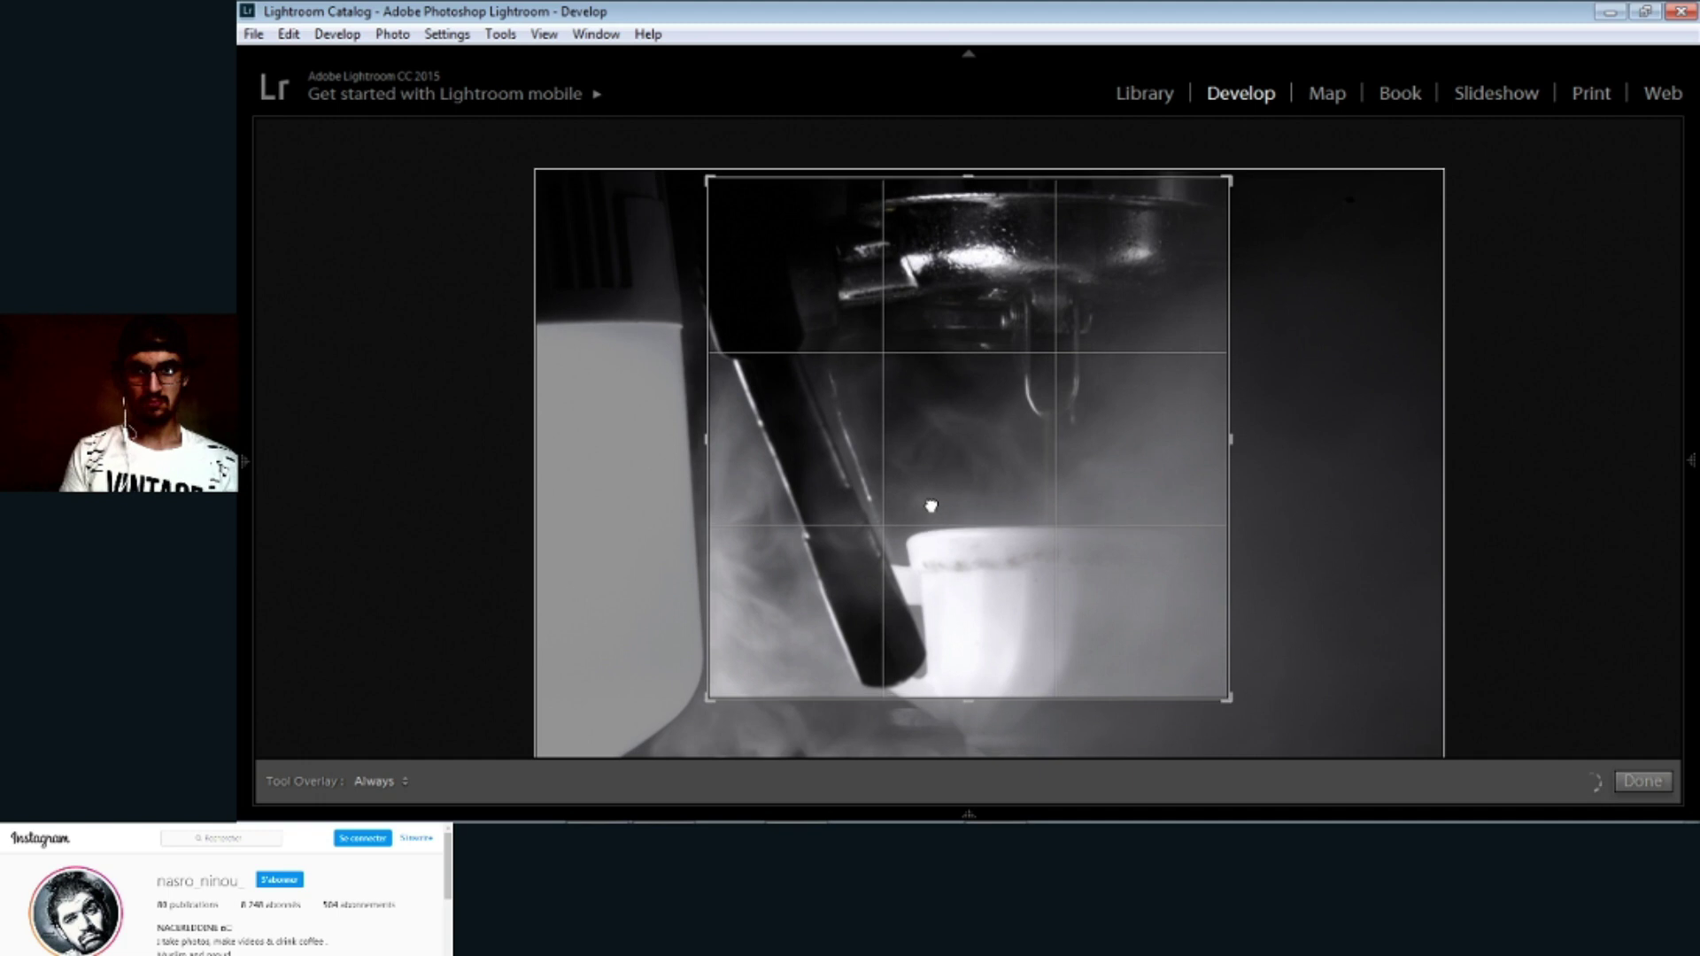
{"action": "left_click", "coordinate": [1640, 781]}
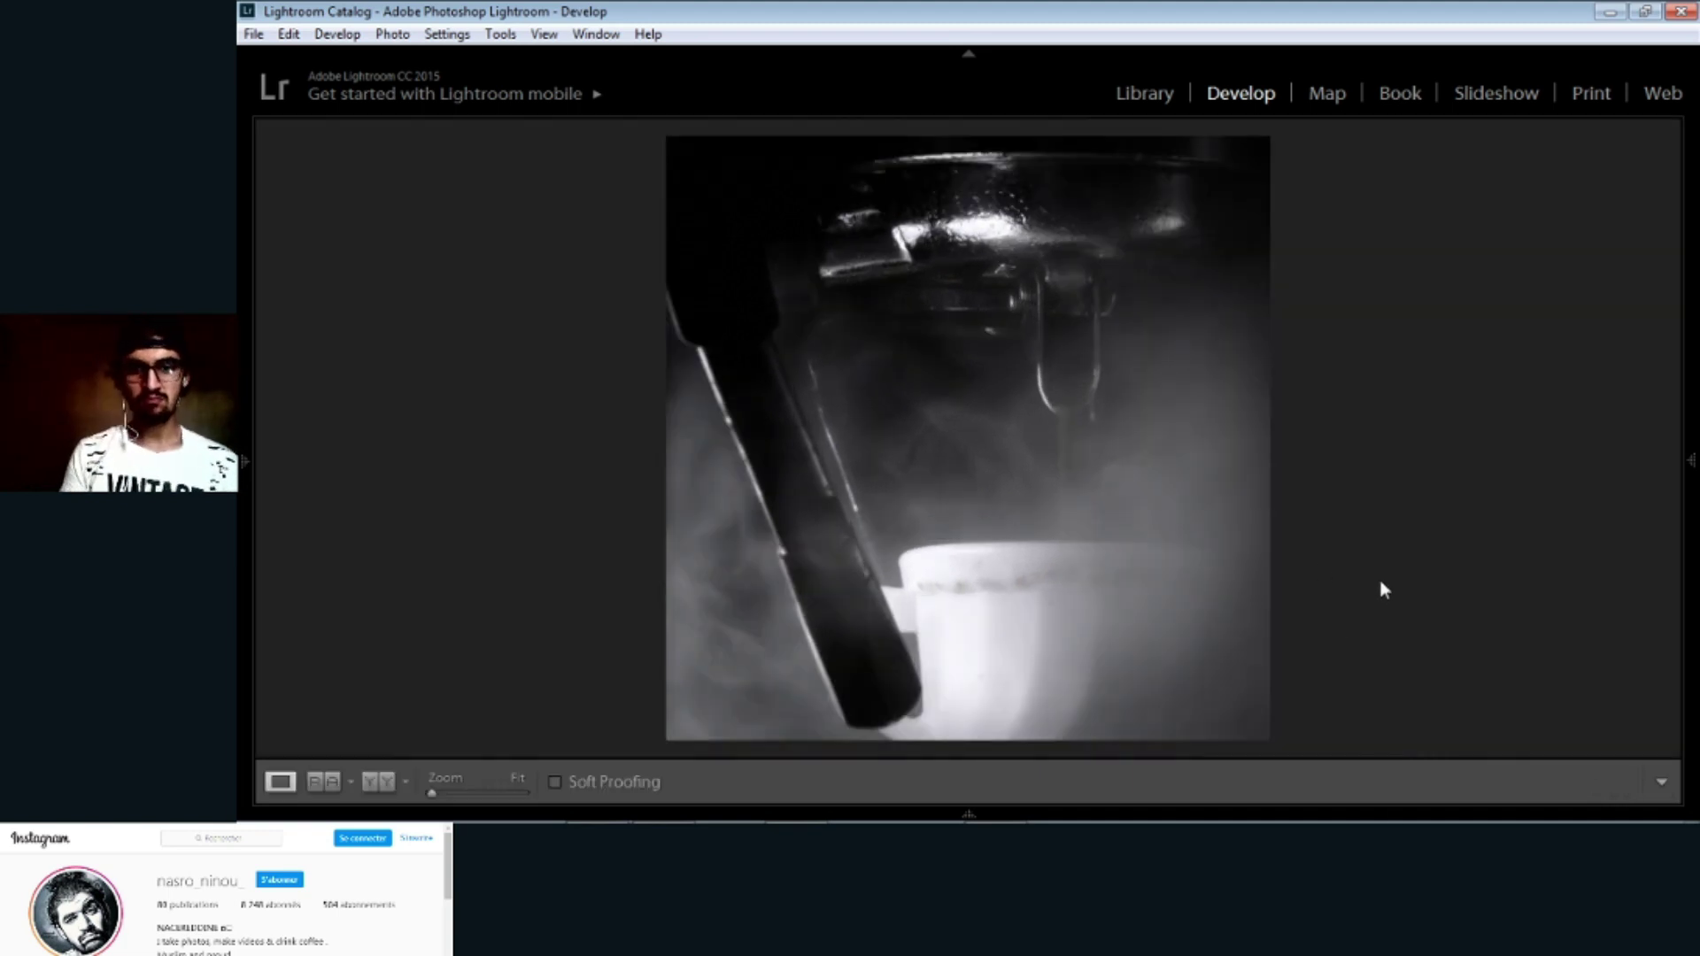
Step: Open the dark portrait photo _MG_6460.CR2 near the end of the filmstrip
{"action": "mouse_move", "coordinate": [1696, 512]}
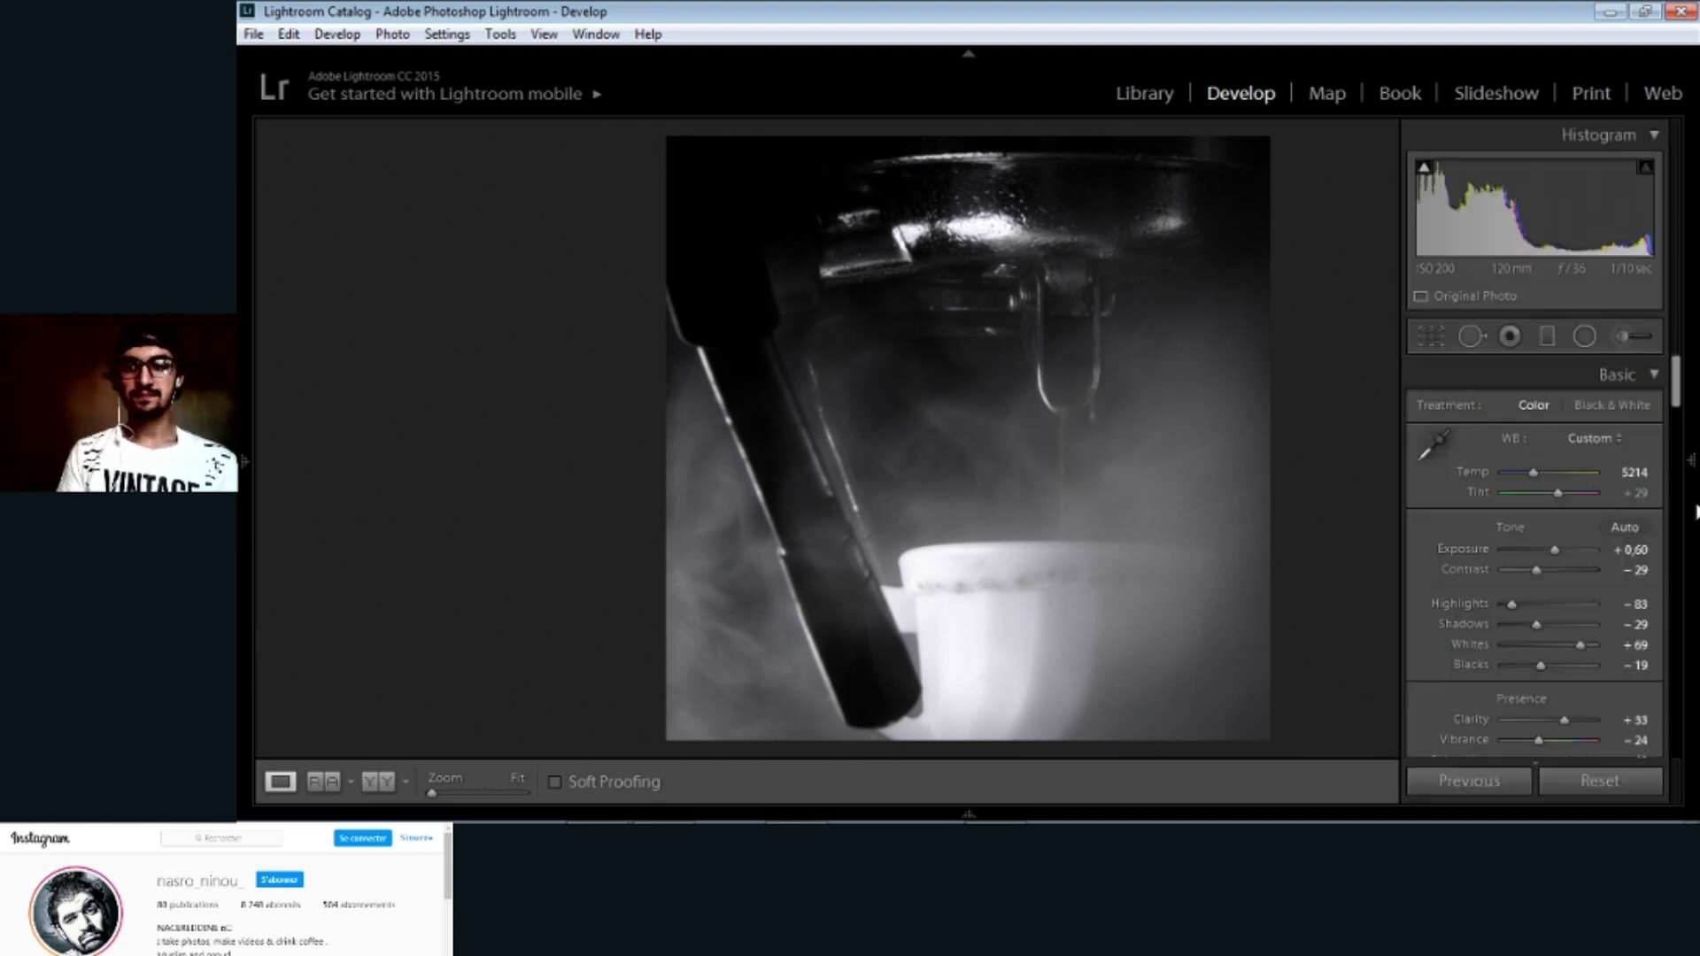
{"action": "scroll", "coordinate": [1681, 398], "scroll_direction": "down", "scroll_amount": 5}
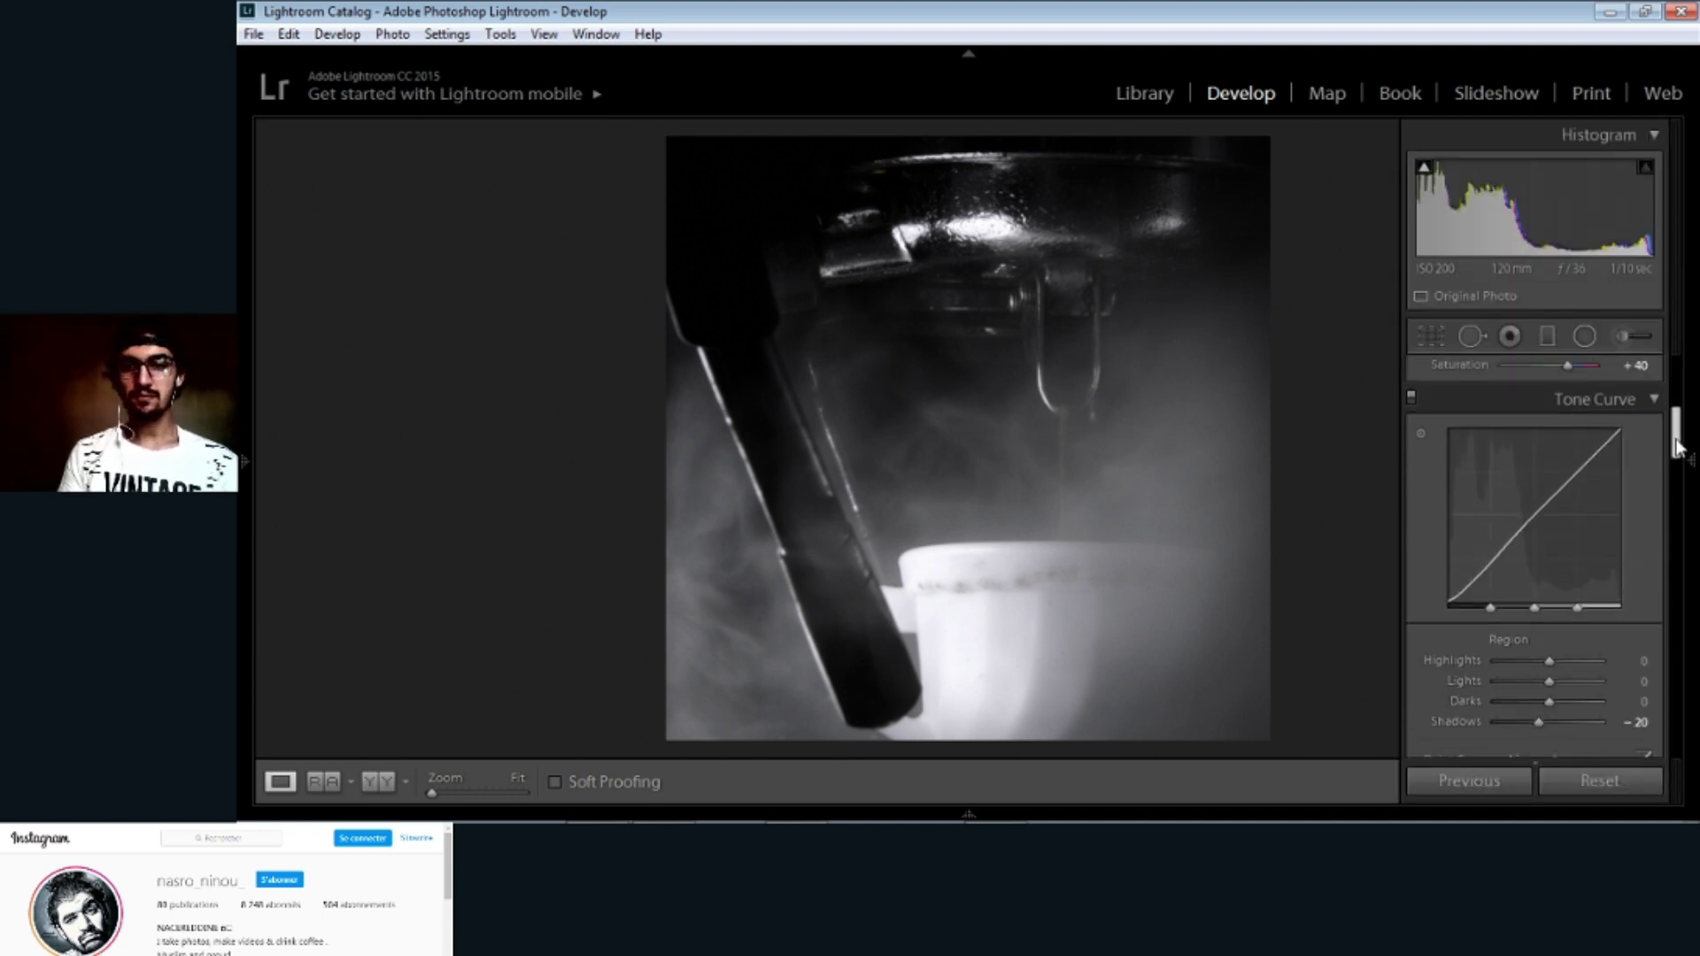
{"action": "mouse_move", "coordinate": [258, 753]}
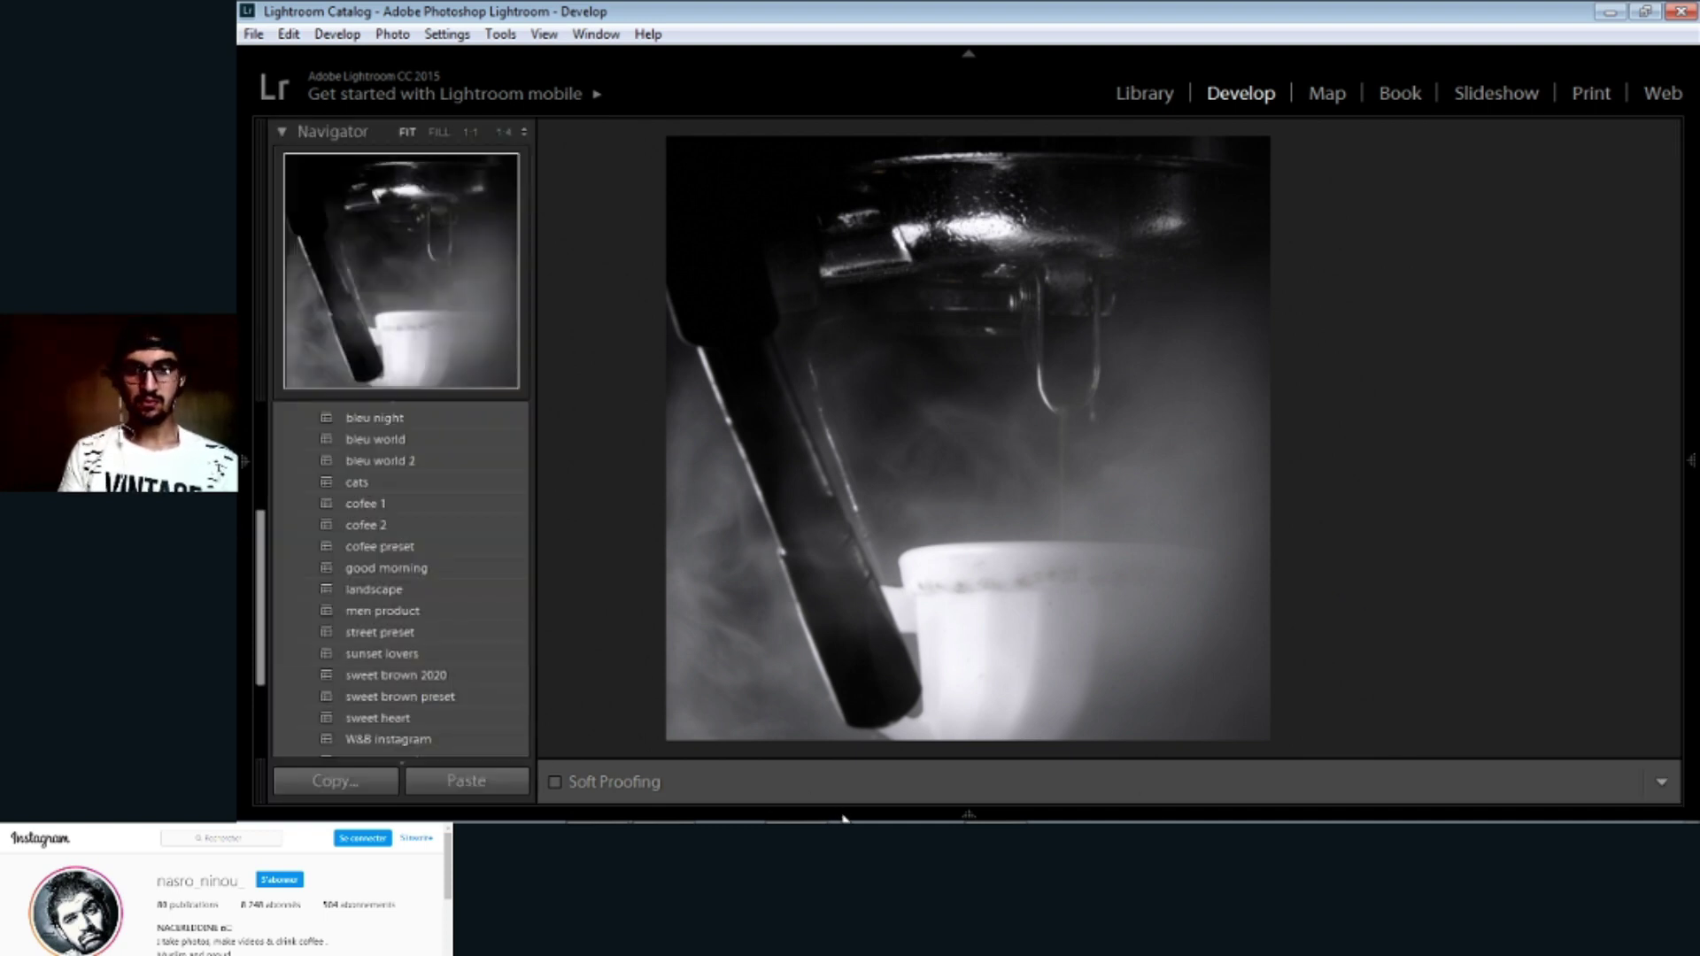
{"action": "mouse_move", "coordinate": [984, 802]}
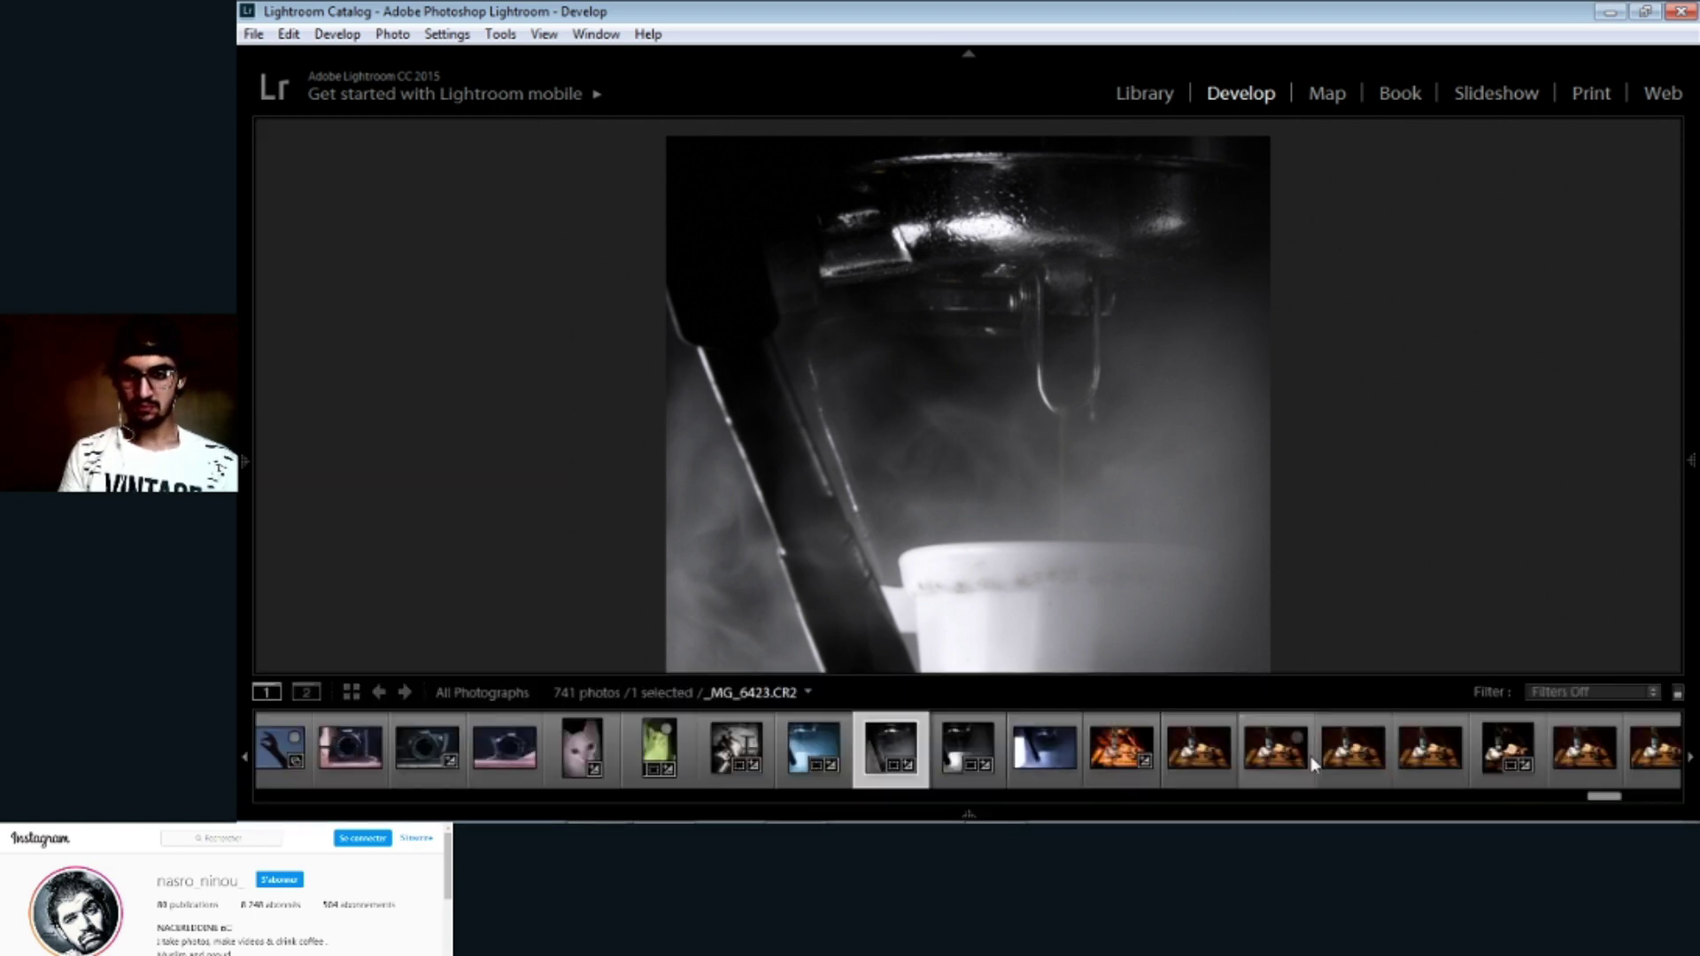
{"action": "left_click_drag", "start_coordinate": [1607, 797], "coordinate": [1683, 801]}
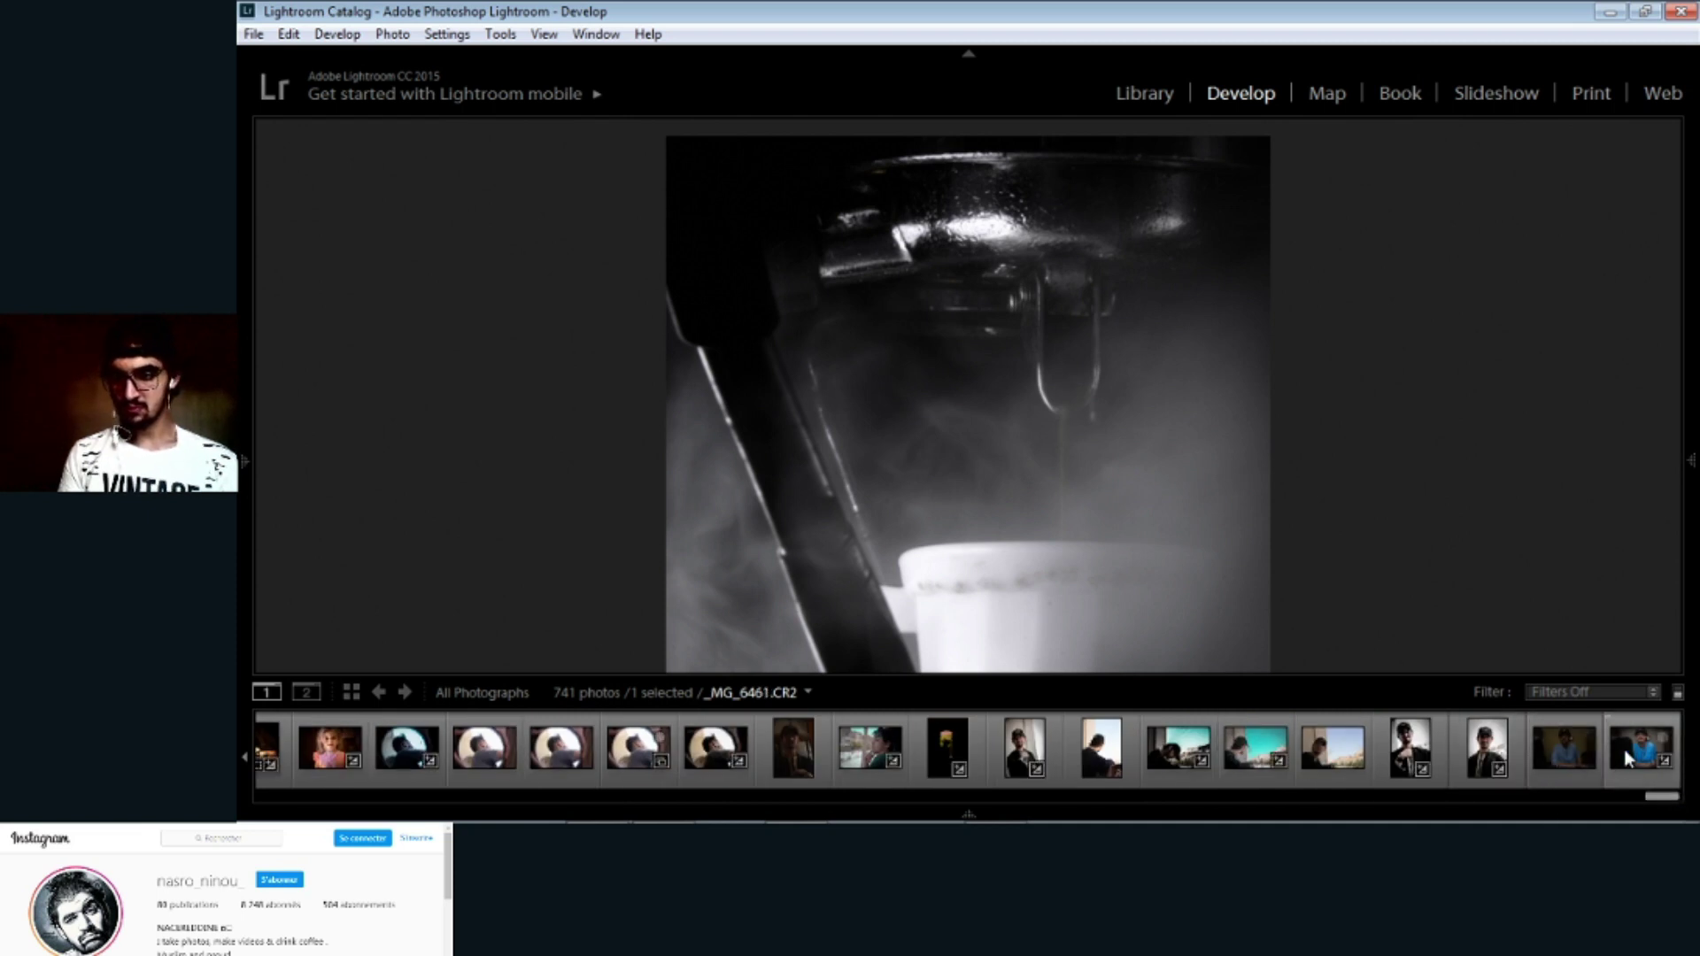
{"action": "left_click", "coordinate": [1574, 746]}
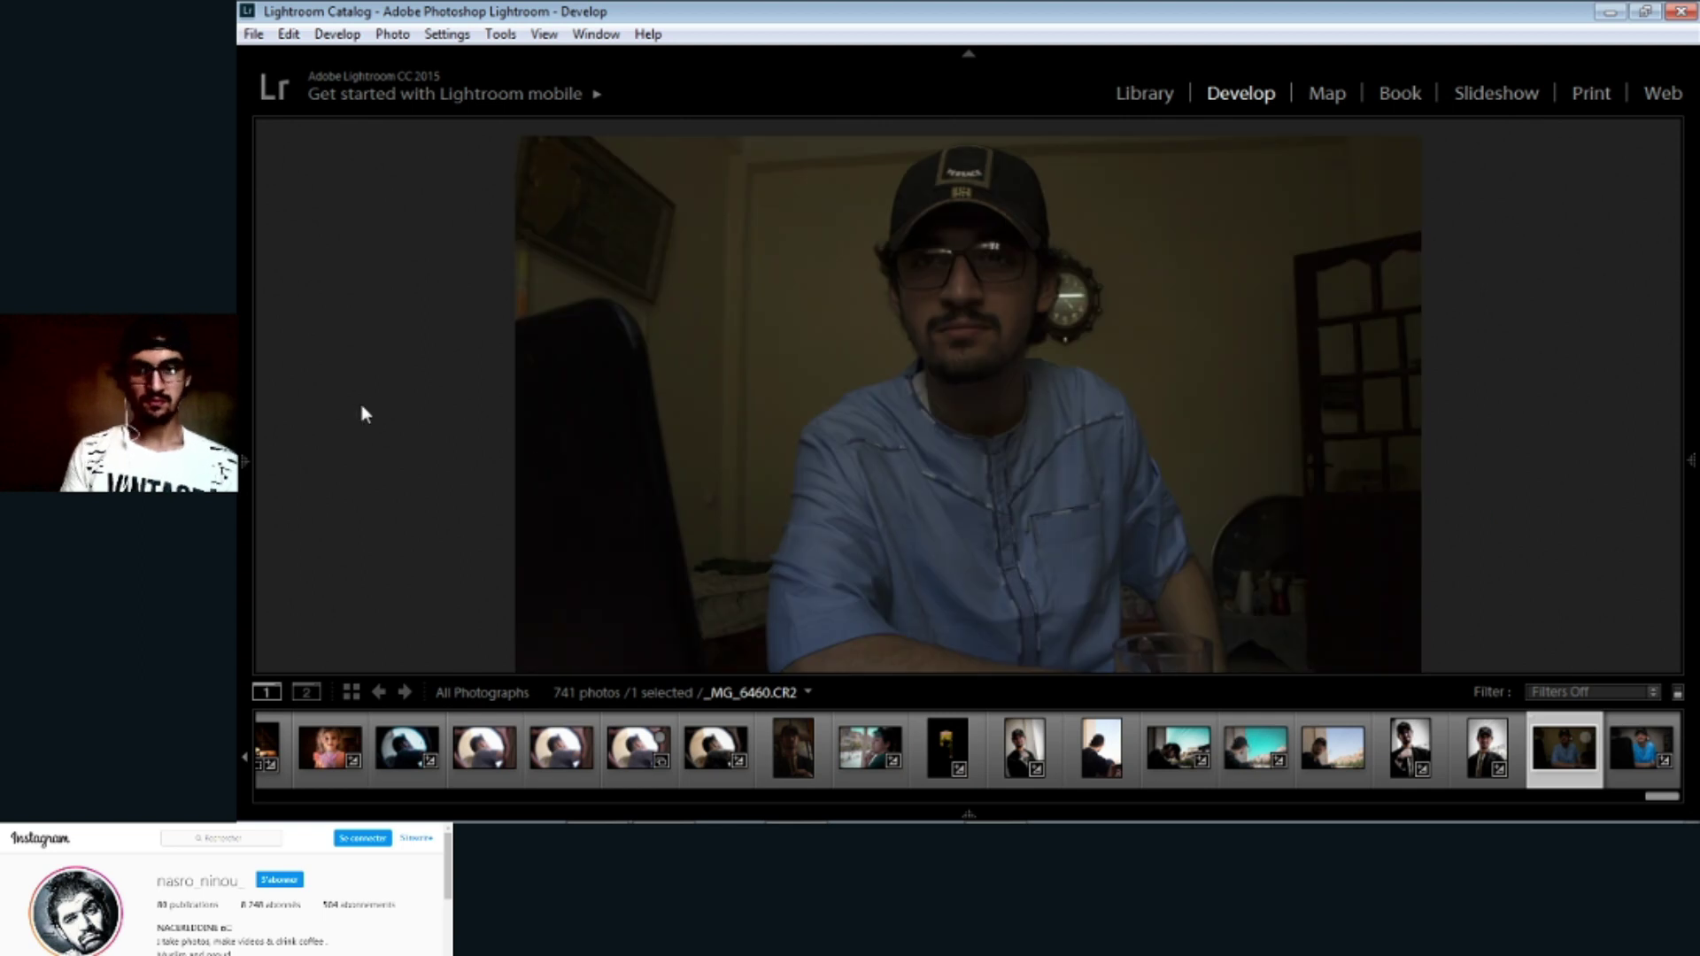
Step: Try "cofee preset" on the portrait, and replace it with the "cofee 1" preset
{"action": "mouse_move", "coordinate": [248, 460]}
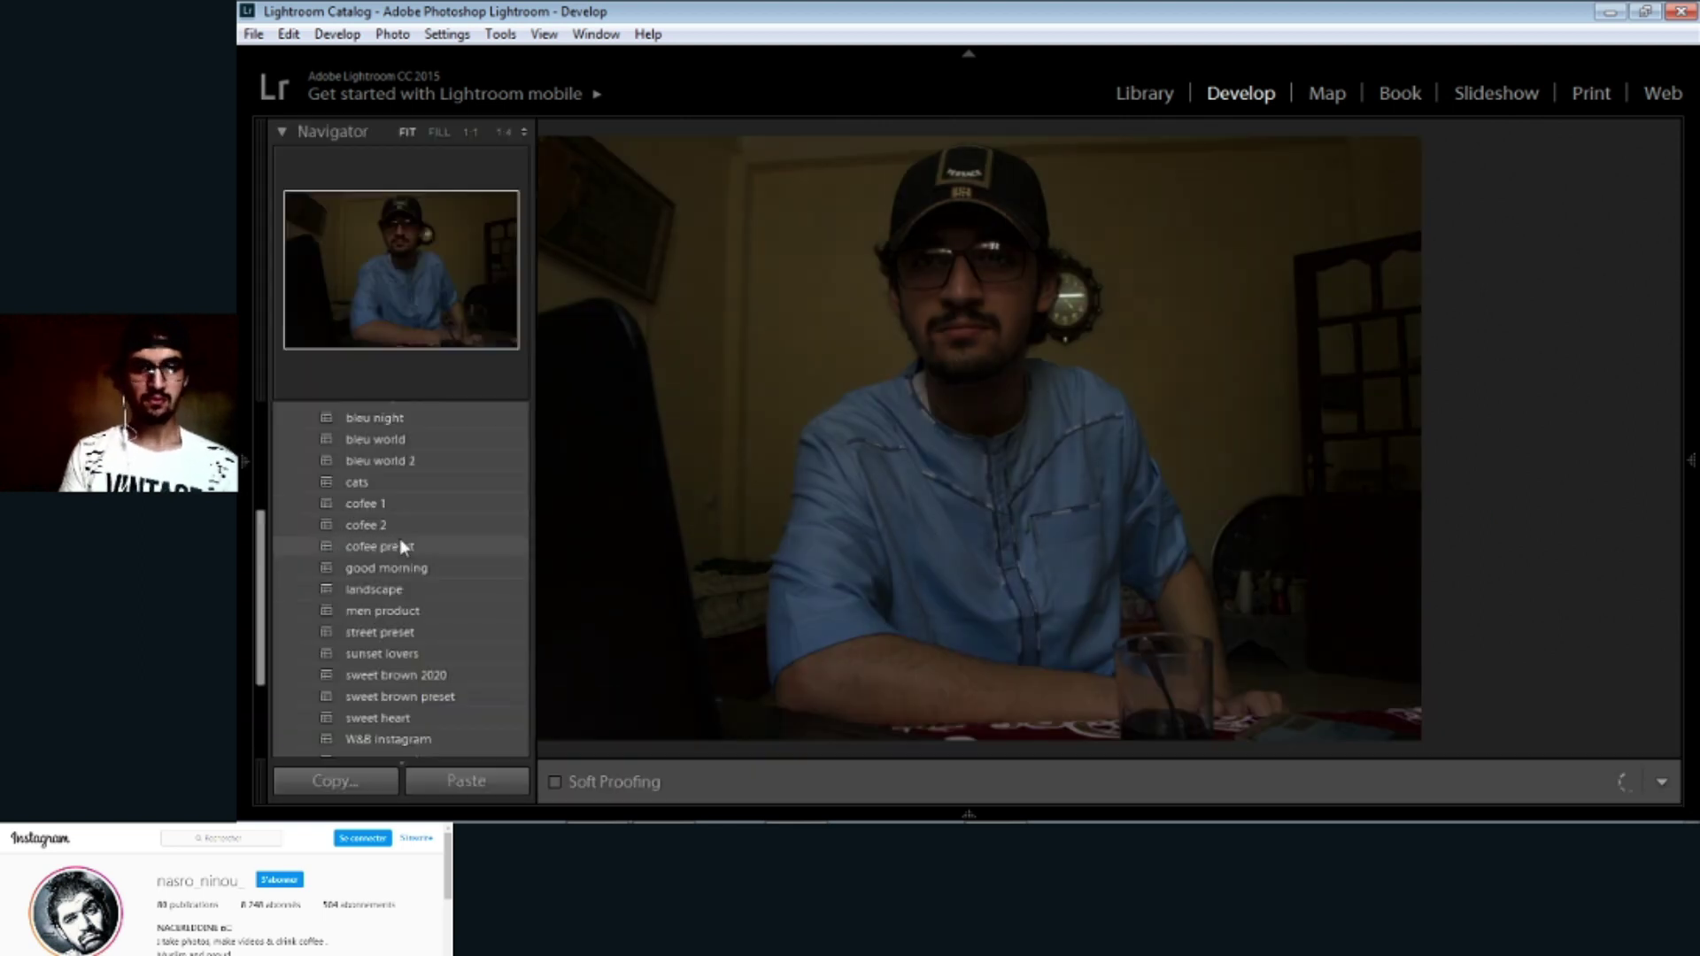
{"action": "left_click", "coordinate": [400, 546]}
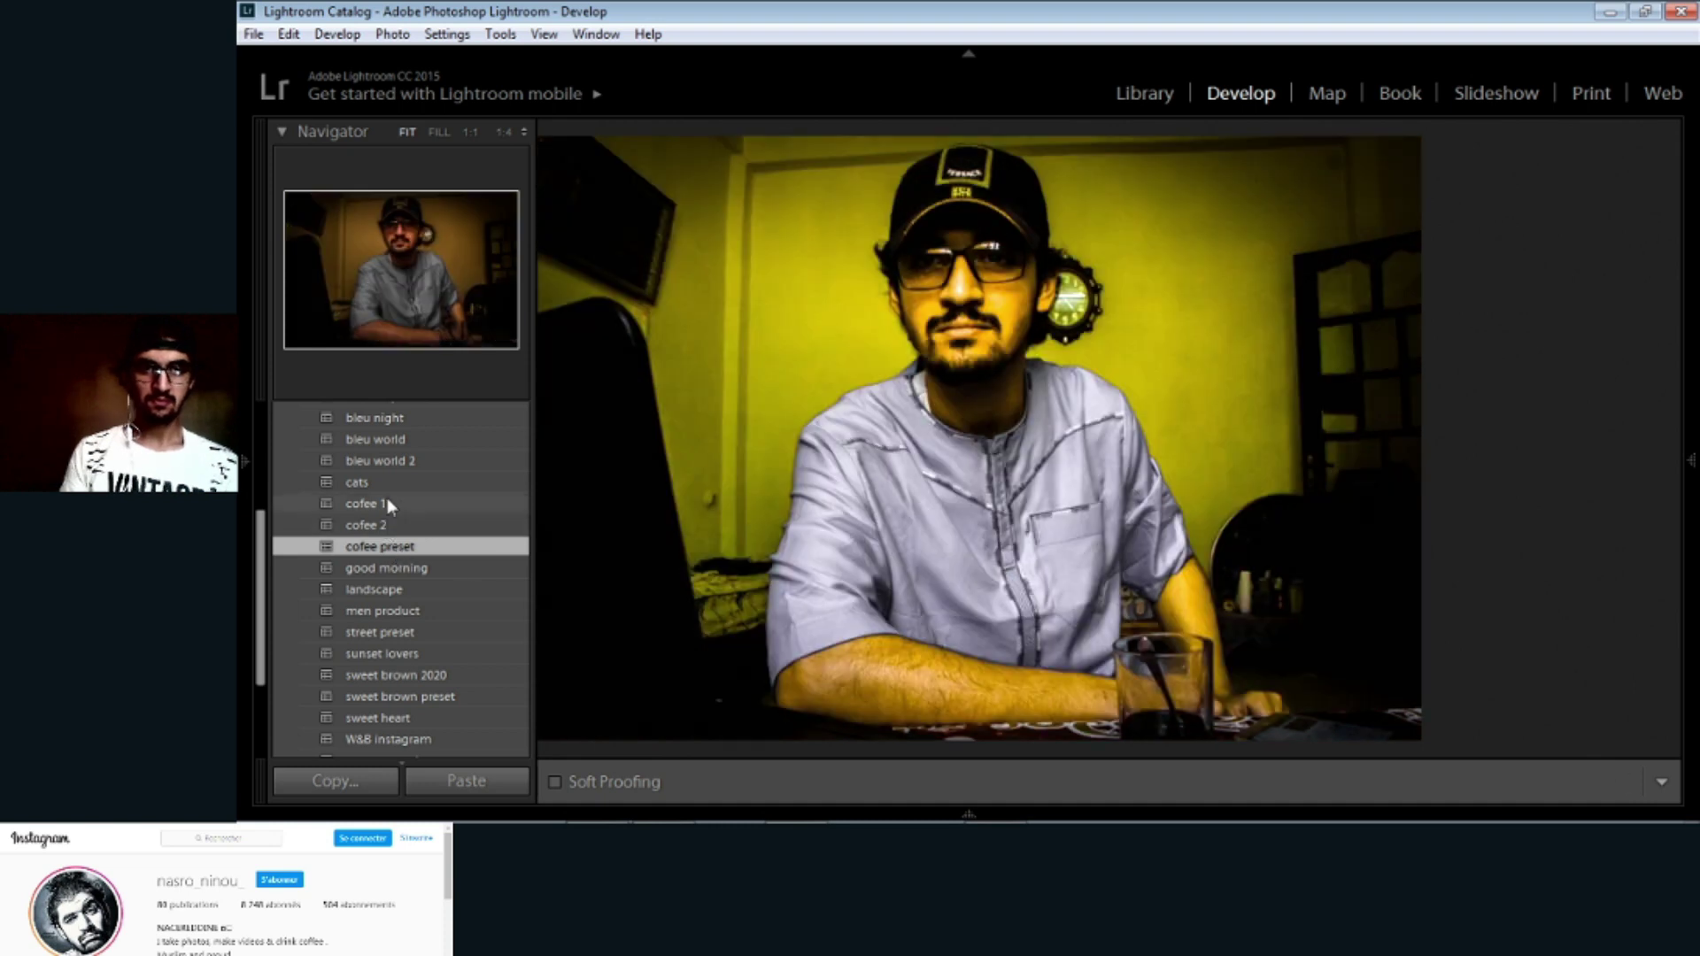
{"action": "left_click", "coordinate": [386, 501]}
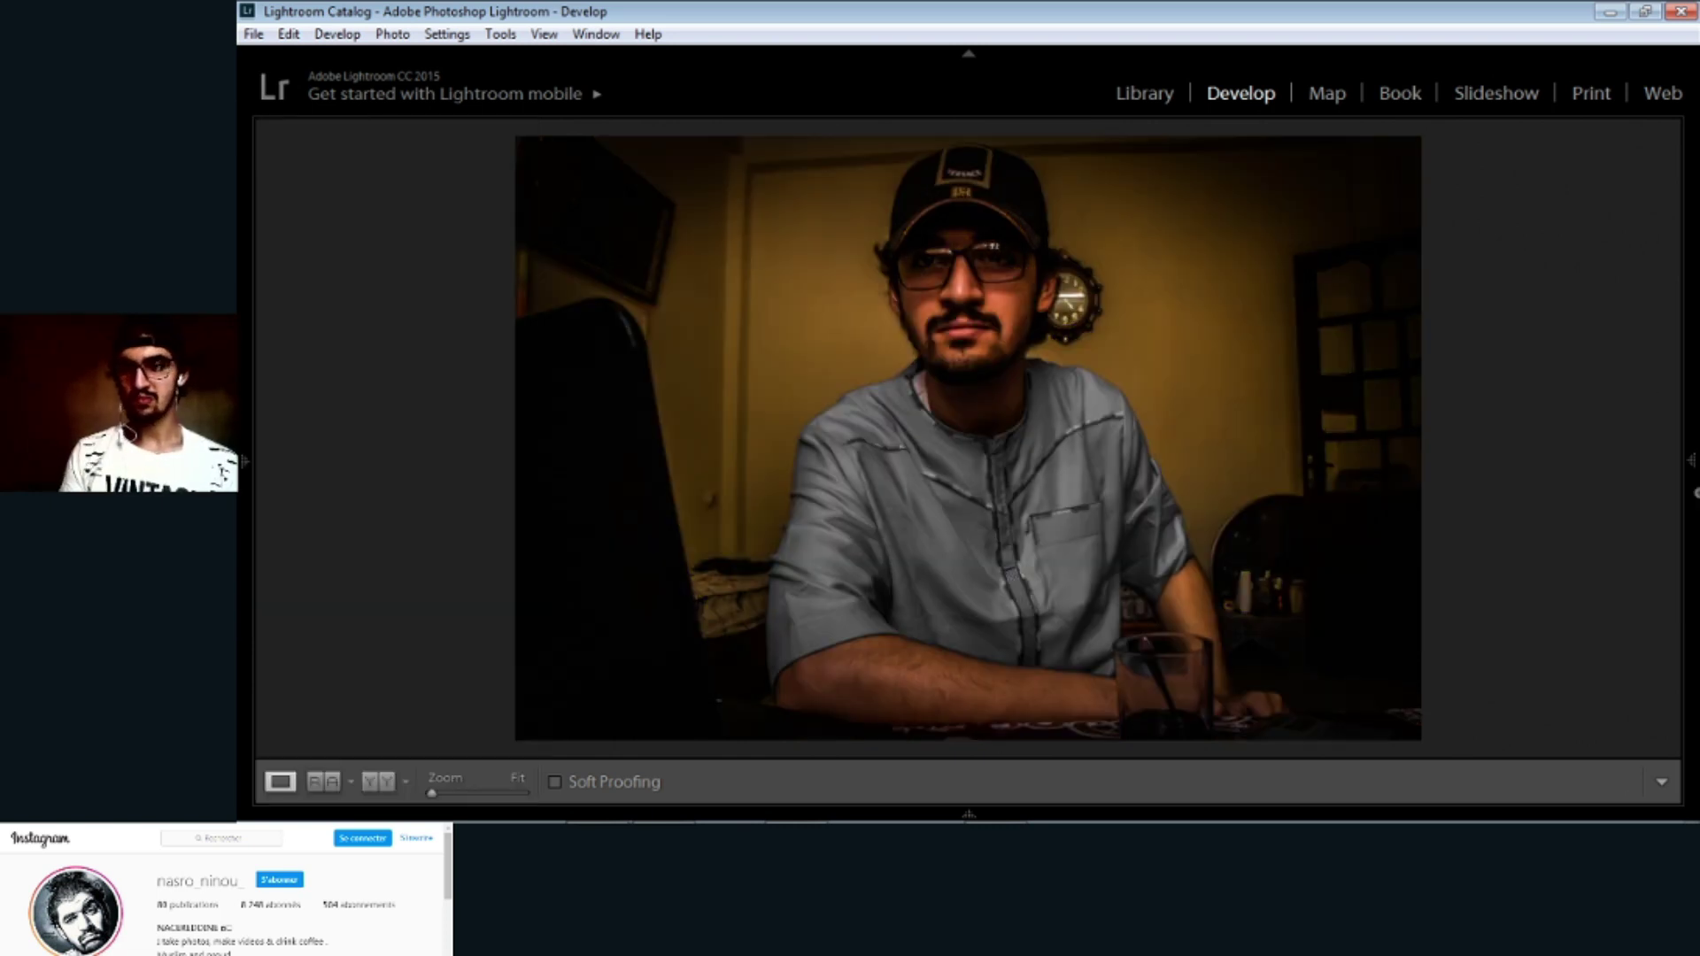
Step: Mute the portrait's warm tones by reducing Yellow saturation, setting Orange saturation to -40 and lowering Orange luminance
{"action": "mouse_move", "coordinate": [1693, 461]}
{"action": "scroll", "coordinate": [1667, 482], "scroll_direction": "down", "scroll_amount": 5}
{"action": "scroll", "coordinate": [1669, 485], "scroll_direction": "down", "scroll_amount": 3}
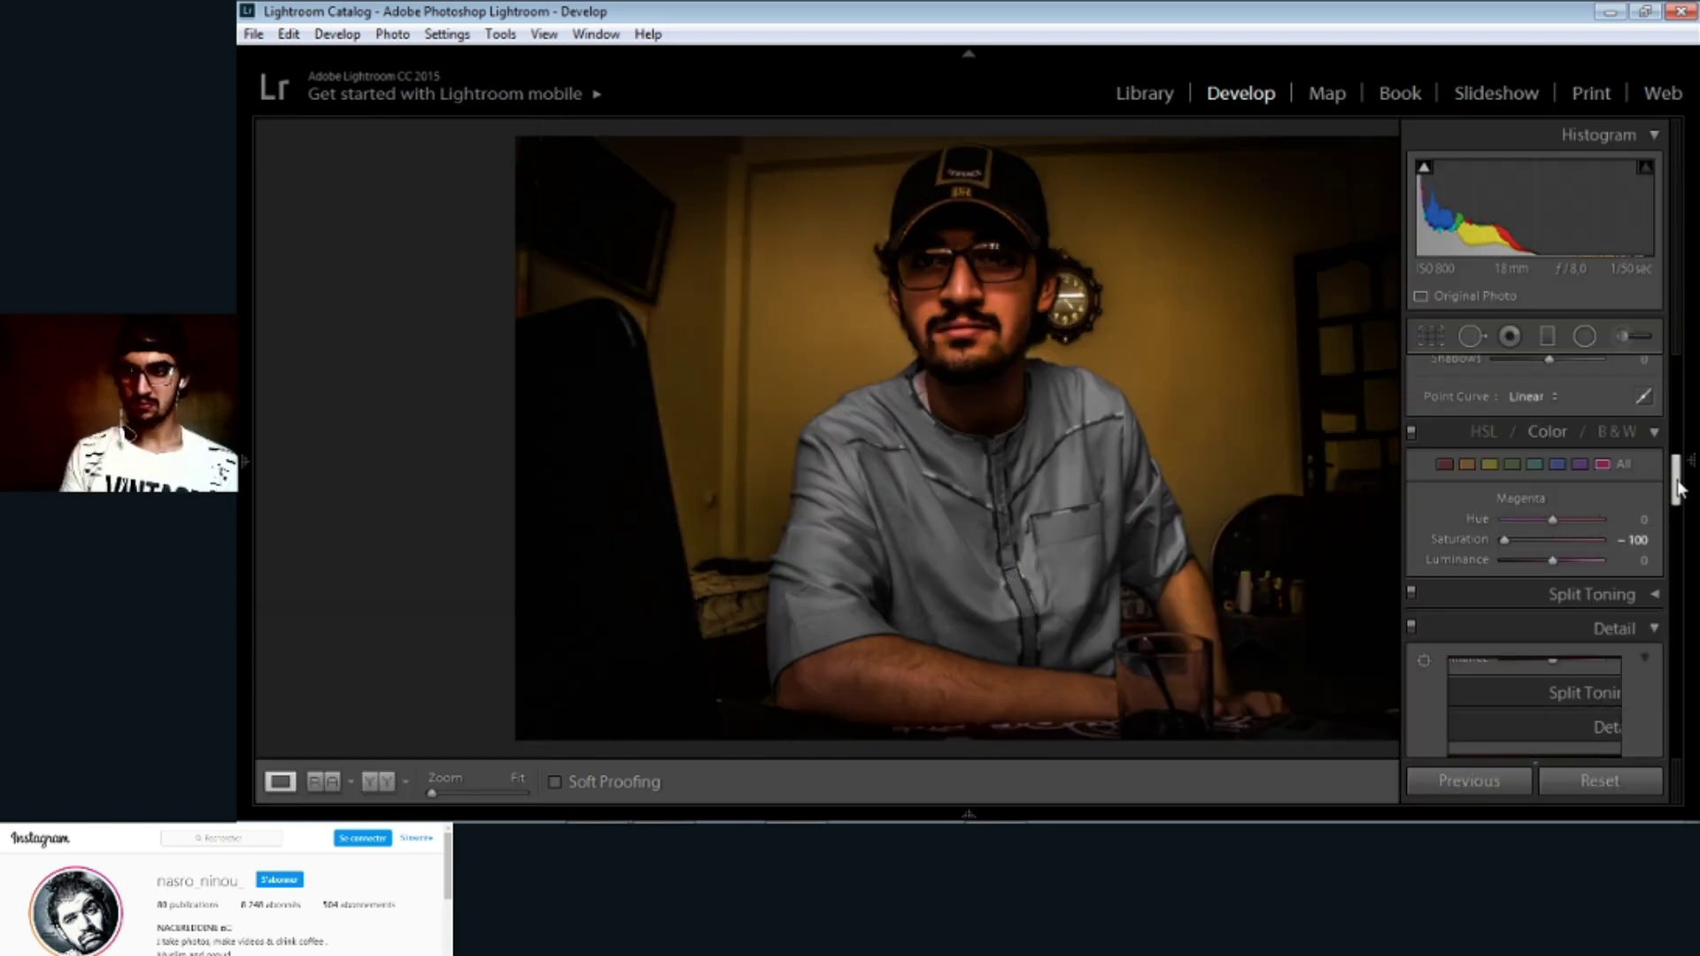
{"action": "scroll", "coordinate": [1551, 560], "scroll_direction": "up", "scroll_amount": 1}
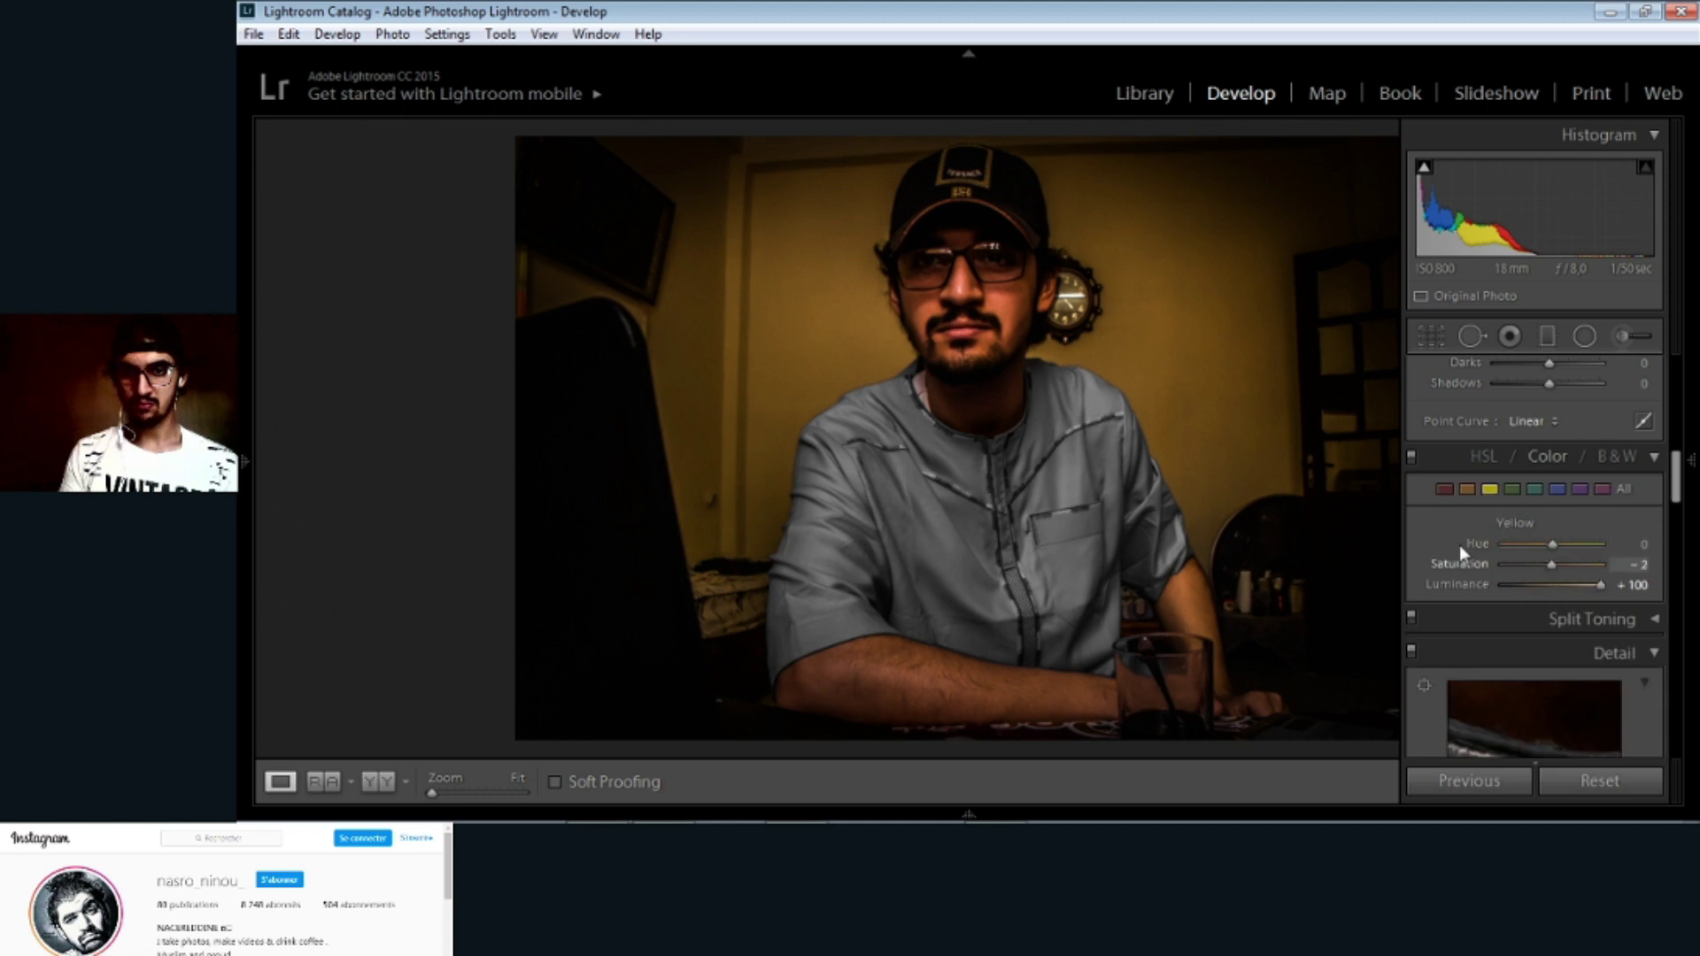
{"action": "left_click_drag", "start_coordinate": [1558, 584], "coordinate": [1438, 595]}
{"action": "left_click_drag", "start_coordinate": [1552, 555], "coordinate": [1457, 549]}
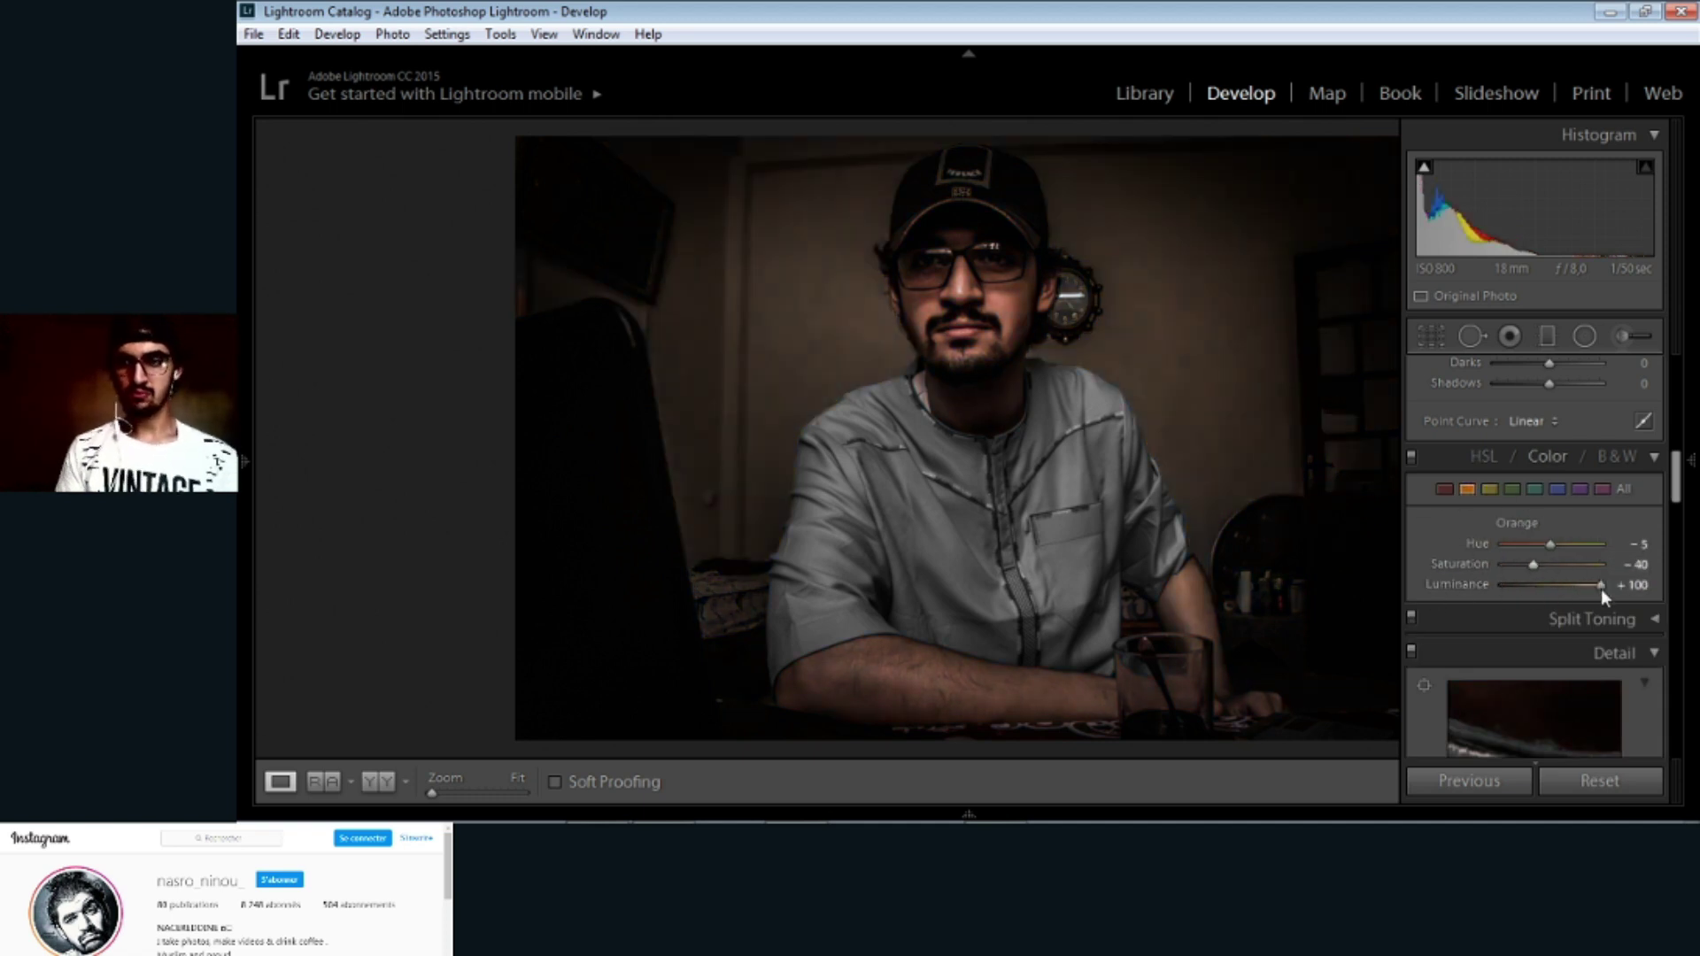
{"action": "left_click_drag", "start_coordinate": [1601, 587], "coordinate": [1578, 586]}
Step: Crop the portrait to a 1 x 1 aspect ratio, shifting the frame so the man sits slightly left of centre
{"action": "left_click_drag", "start_coordinate": [1676, 475], "coordinate": [1692, 370]}
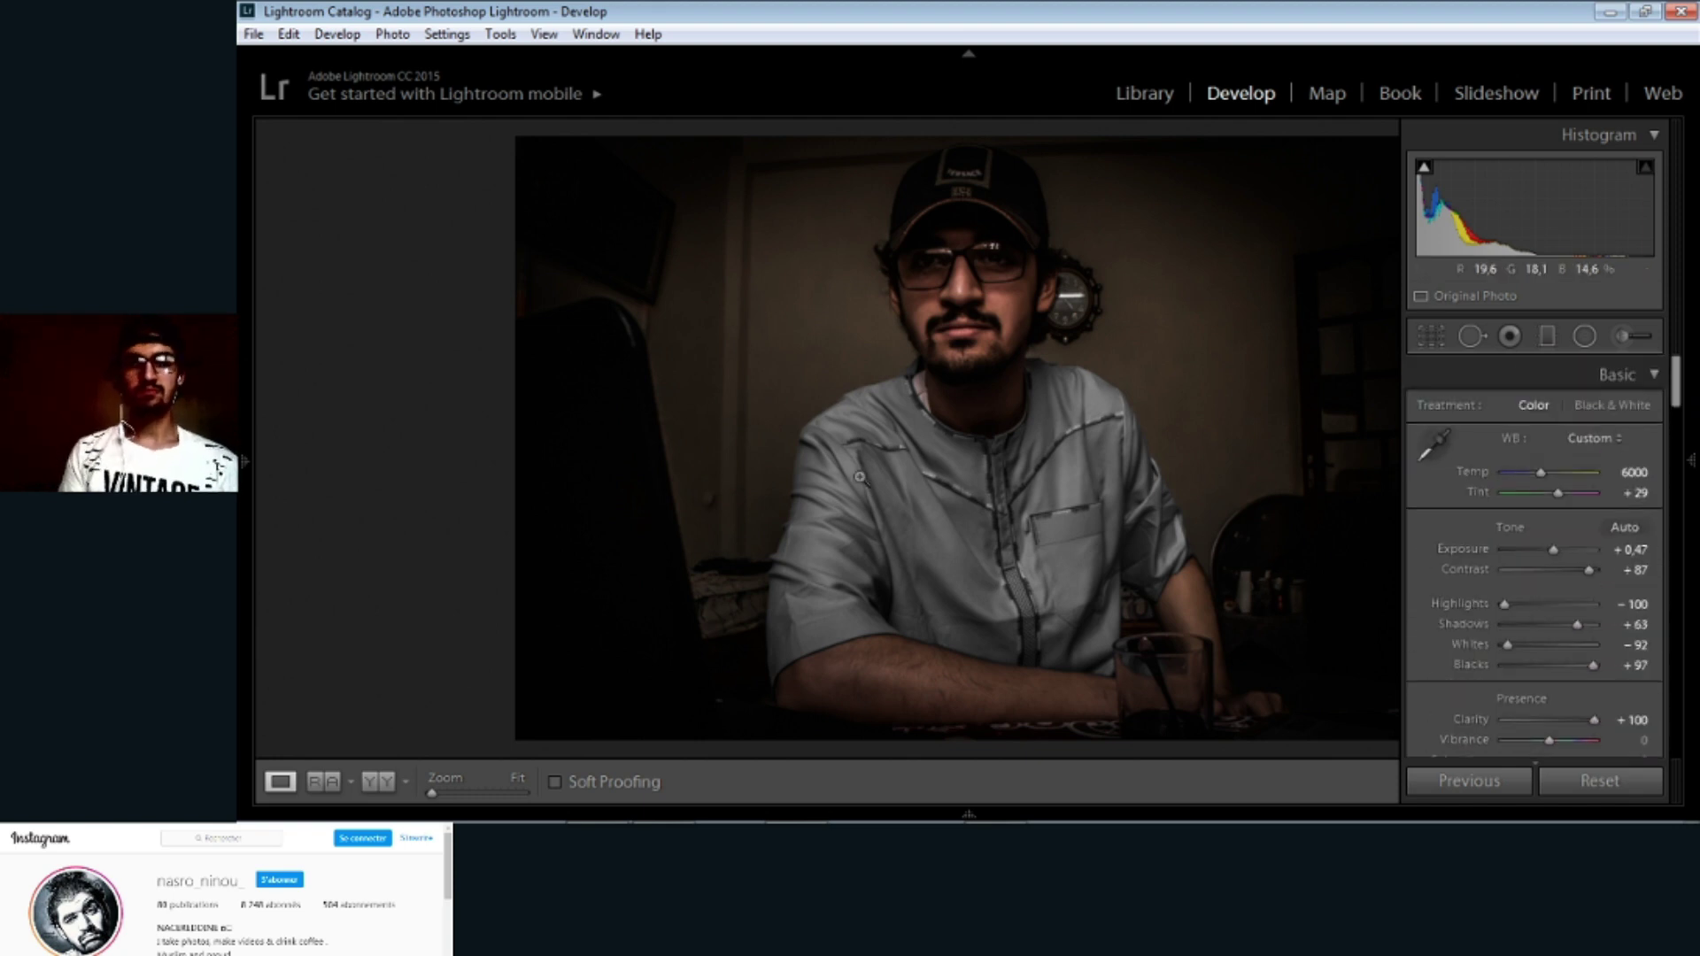
{"action": "key", "text": "r"}
{"action": "left_click", "coordinate": [1591, 409]}
{"action": "left_click", "coordinate": [1558, 516]}
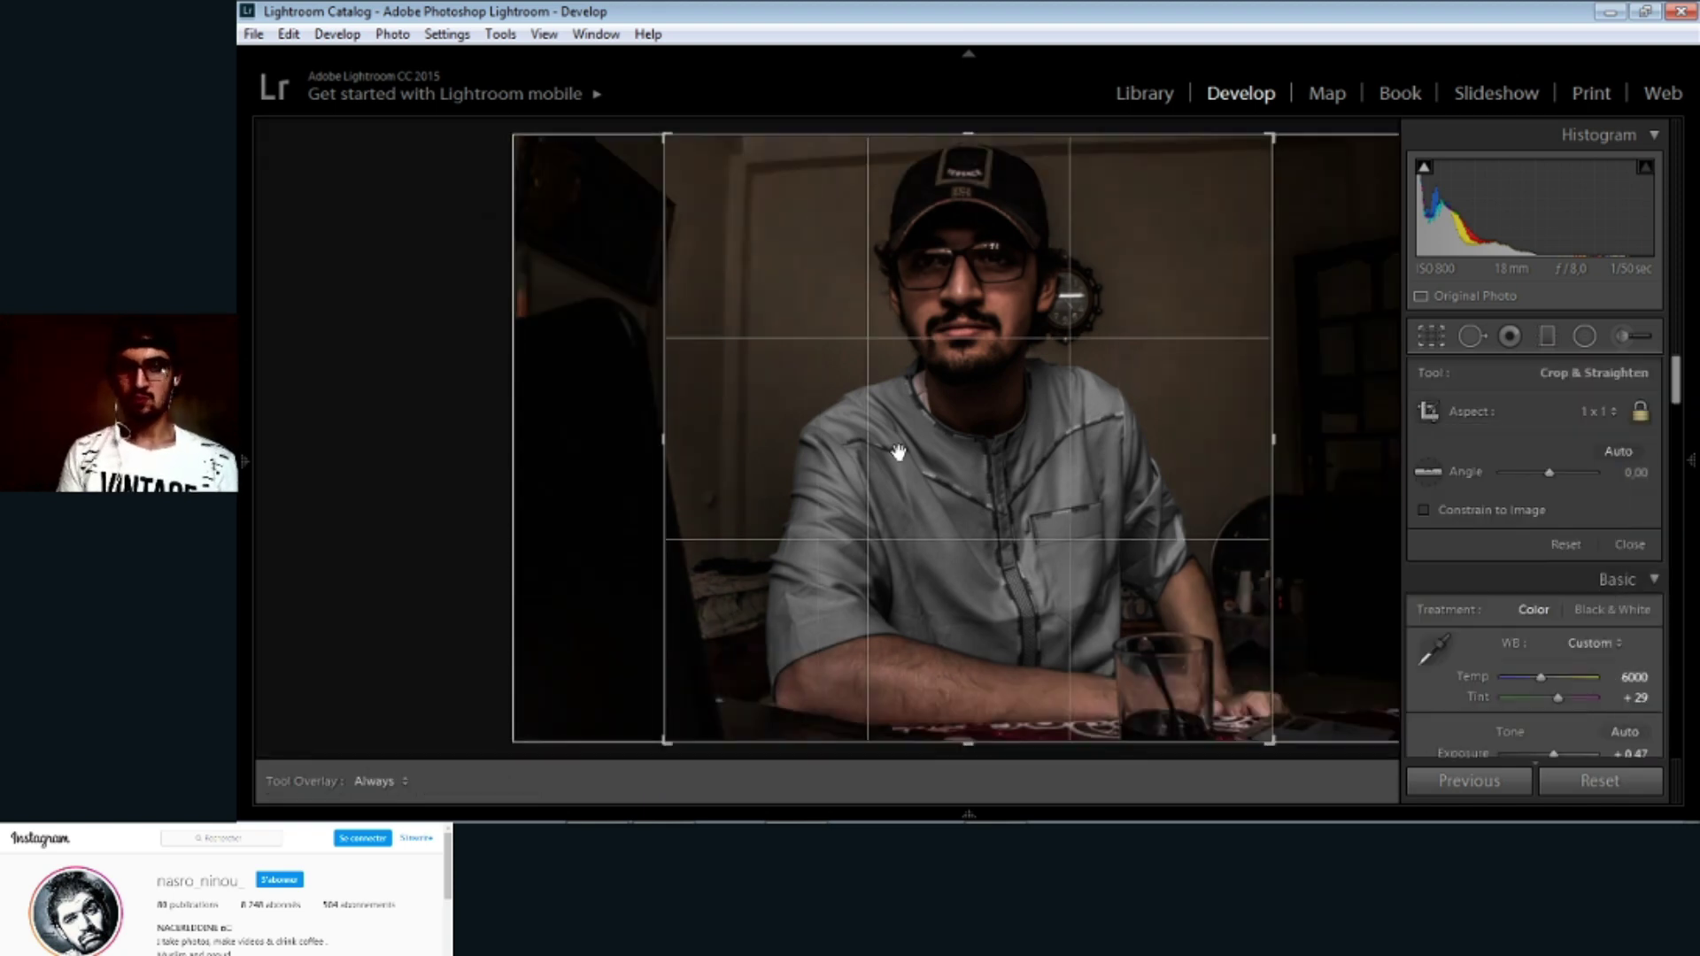
{"action": "left_click_drag", "start_coordinate": [892, 453], "coordinate": [818, 447]}
{"action": "left_click", "coordinate": [1642, 781]}
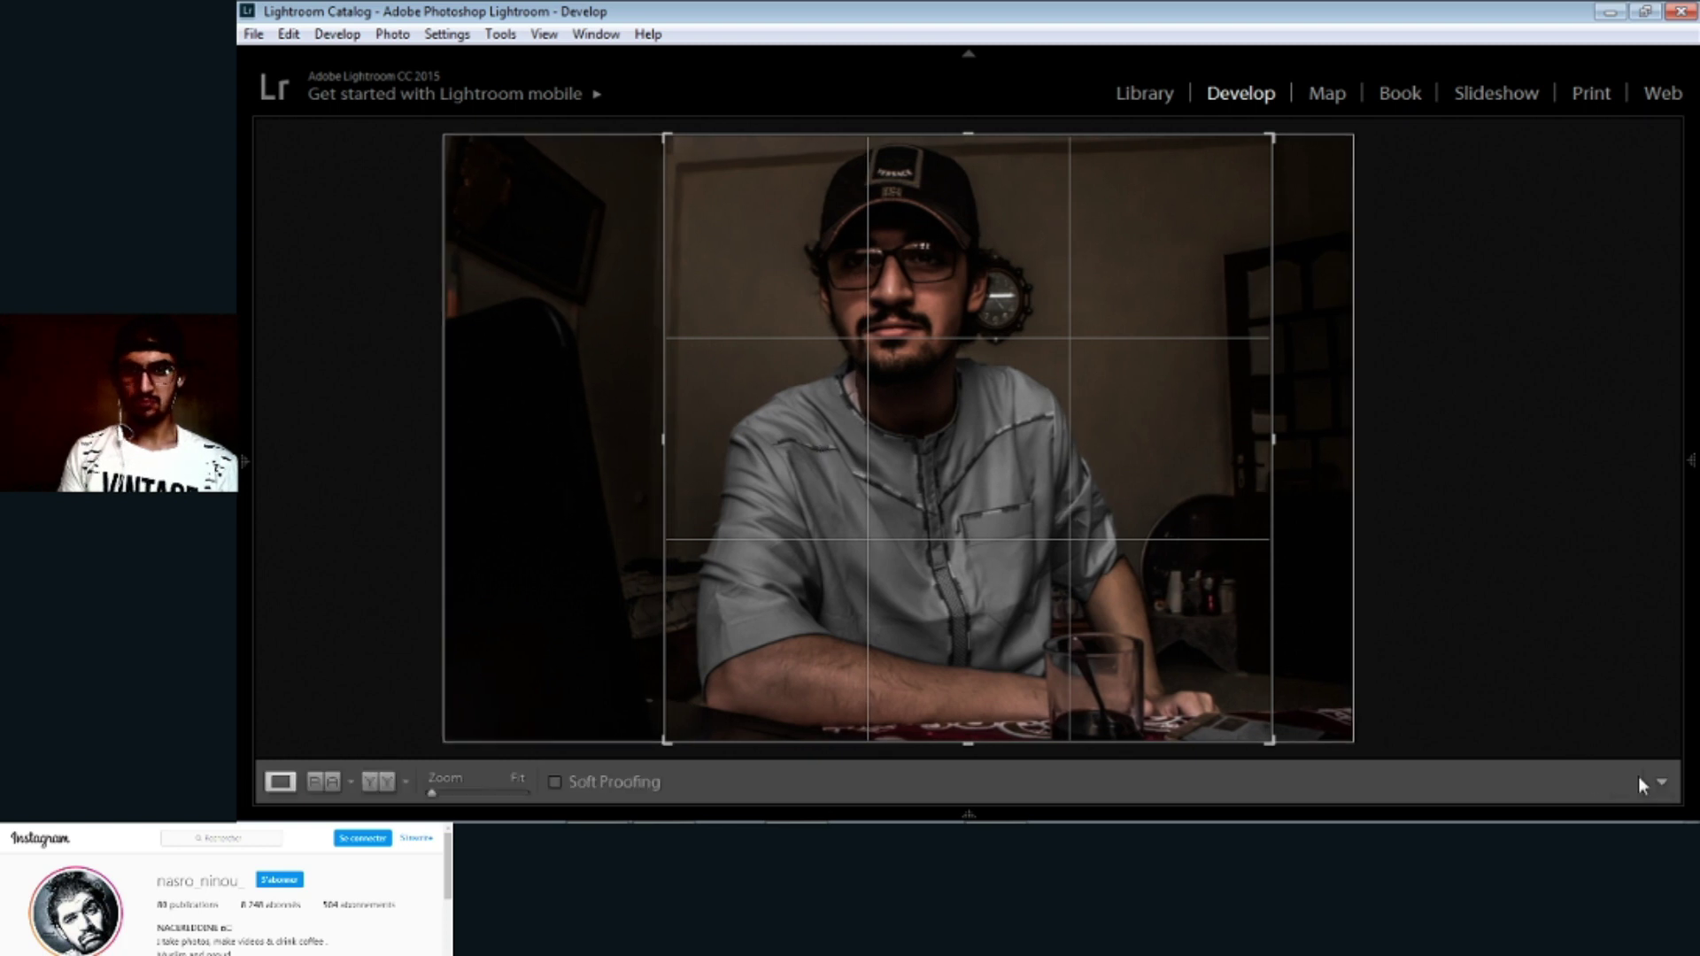
Step: Set the portrait's white balance temperature to 5300 and draw an oval radial filter over the face
{"action": "mouse_move", "coordinate": [1686, 569]}
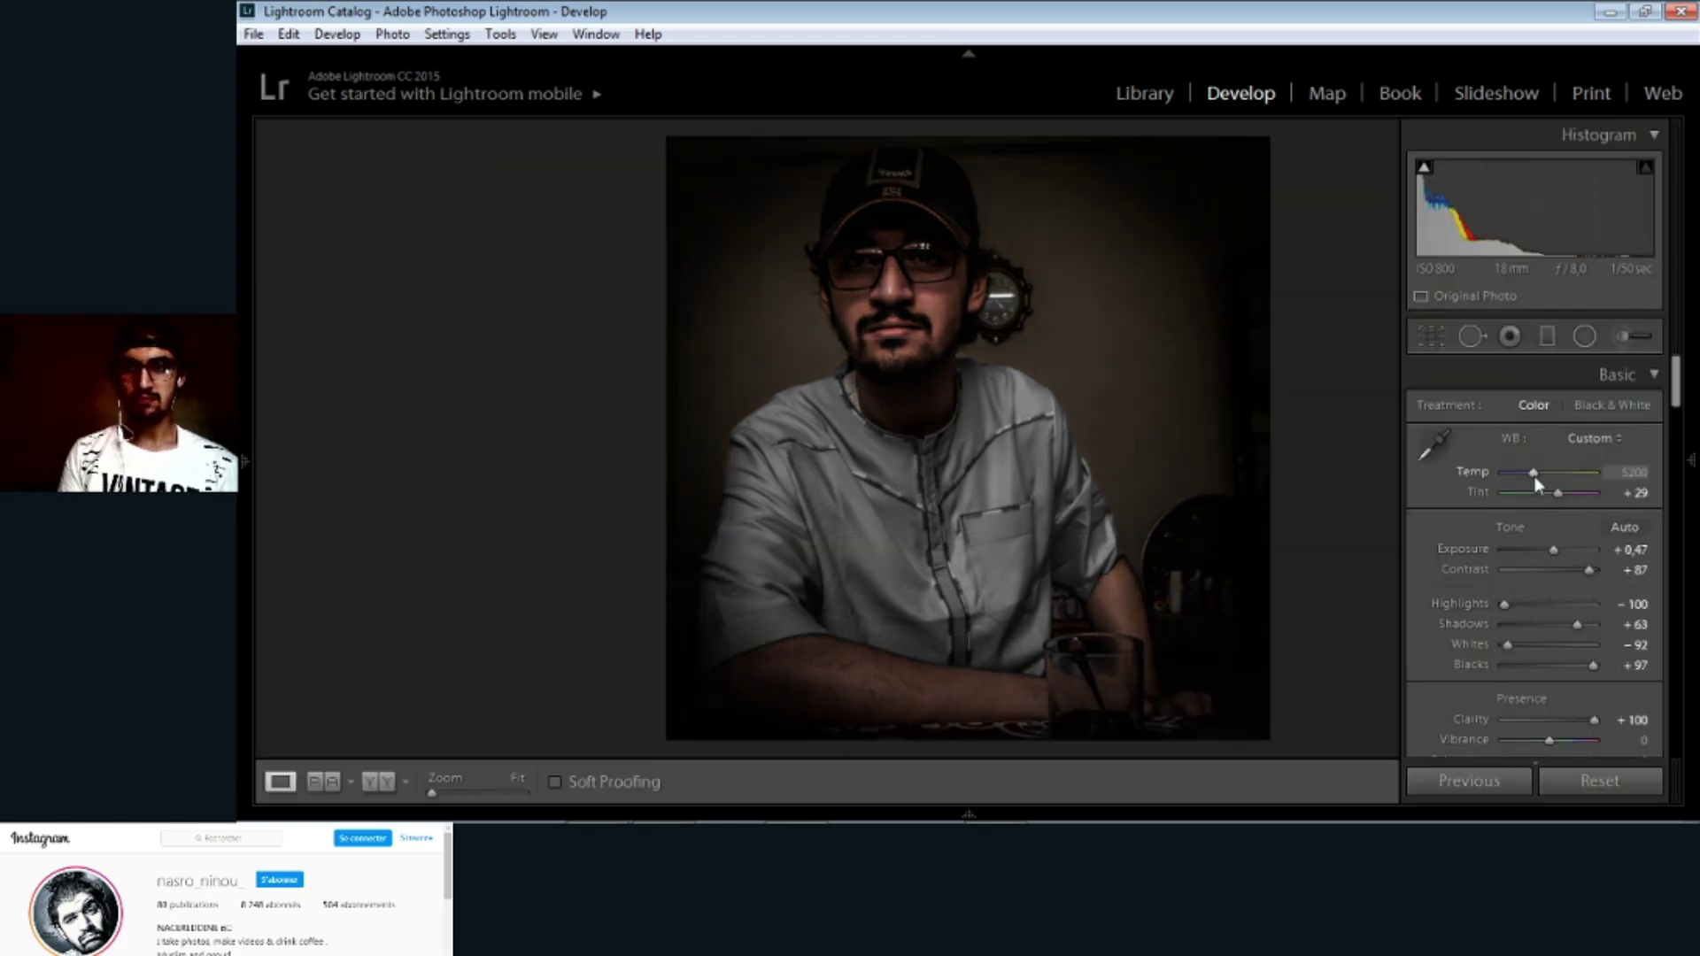
{"action": "left_click", "coordinate": [1586, 340]}
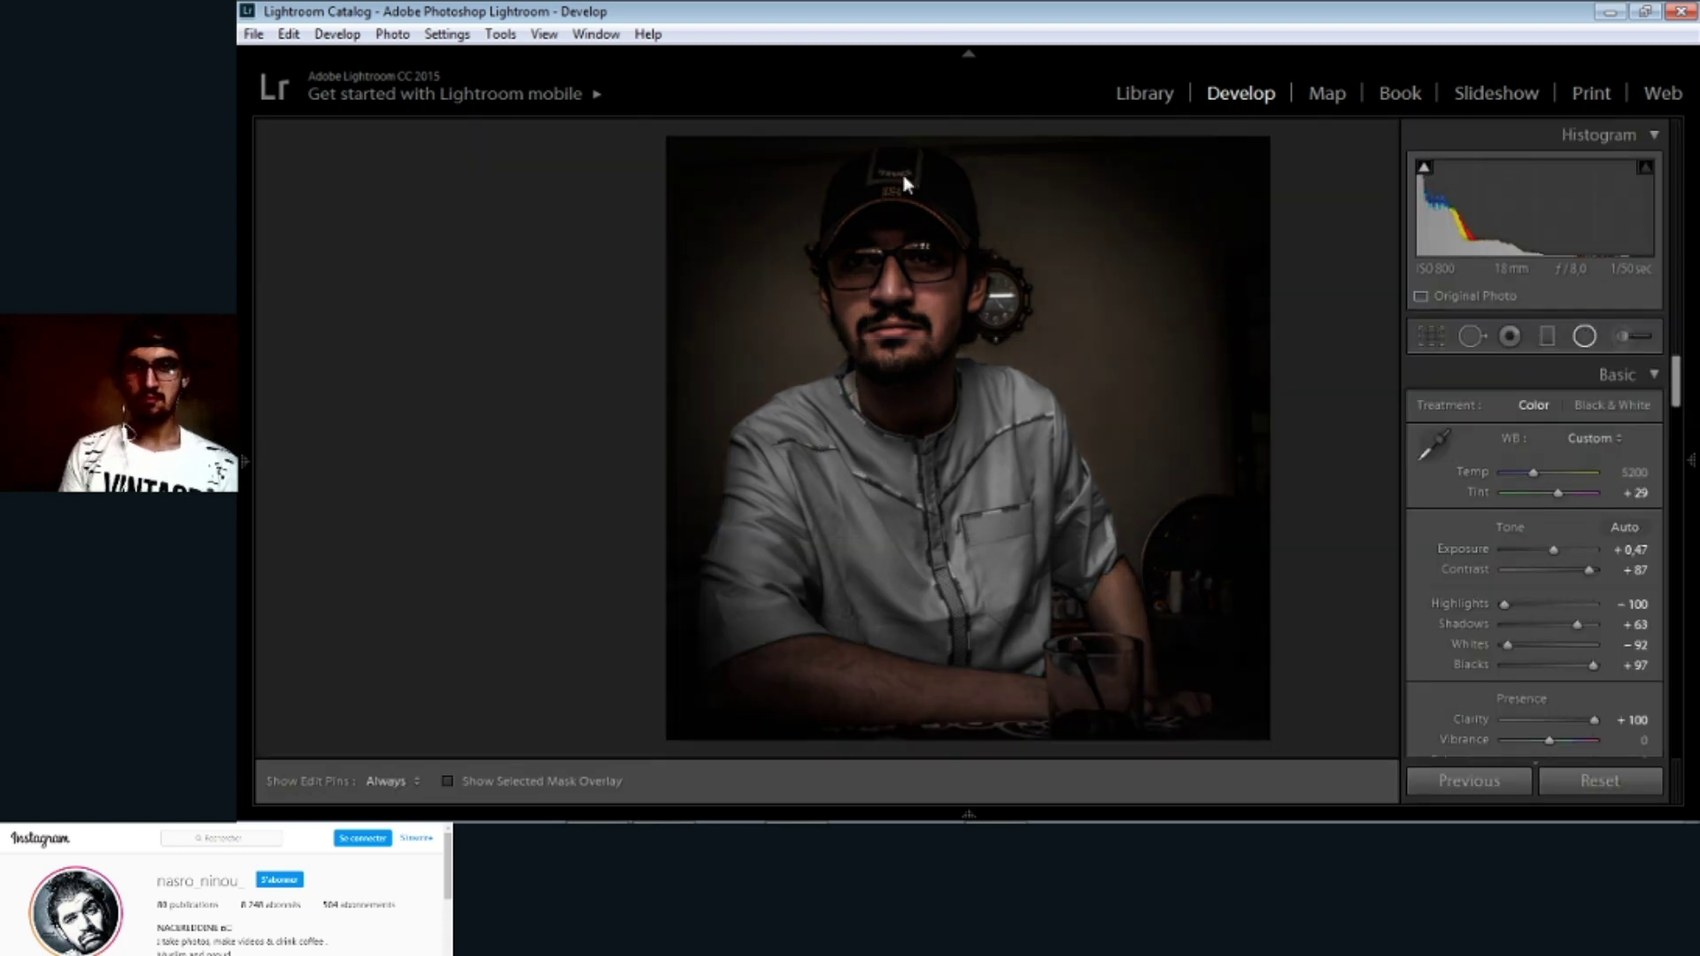
{"action": "mouse_move", "coordinate": [893, 205]}
{"action": "left_mouse_down"}
{"action": "mouse_move", "coordinate": [967, 293]}
{"action": "mouse_move", "coordinate": [885, 217]}
{"action": "mouse_move", "coordinate": [898, 293]}
{"action": "left_mouse_up"}
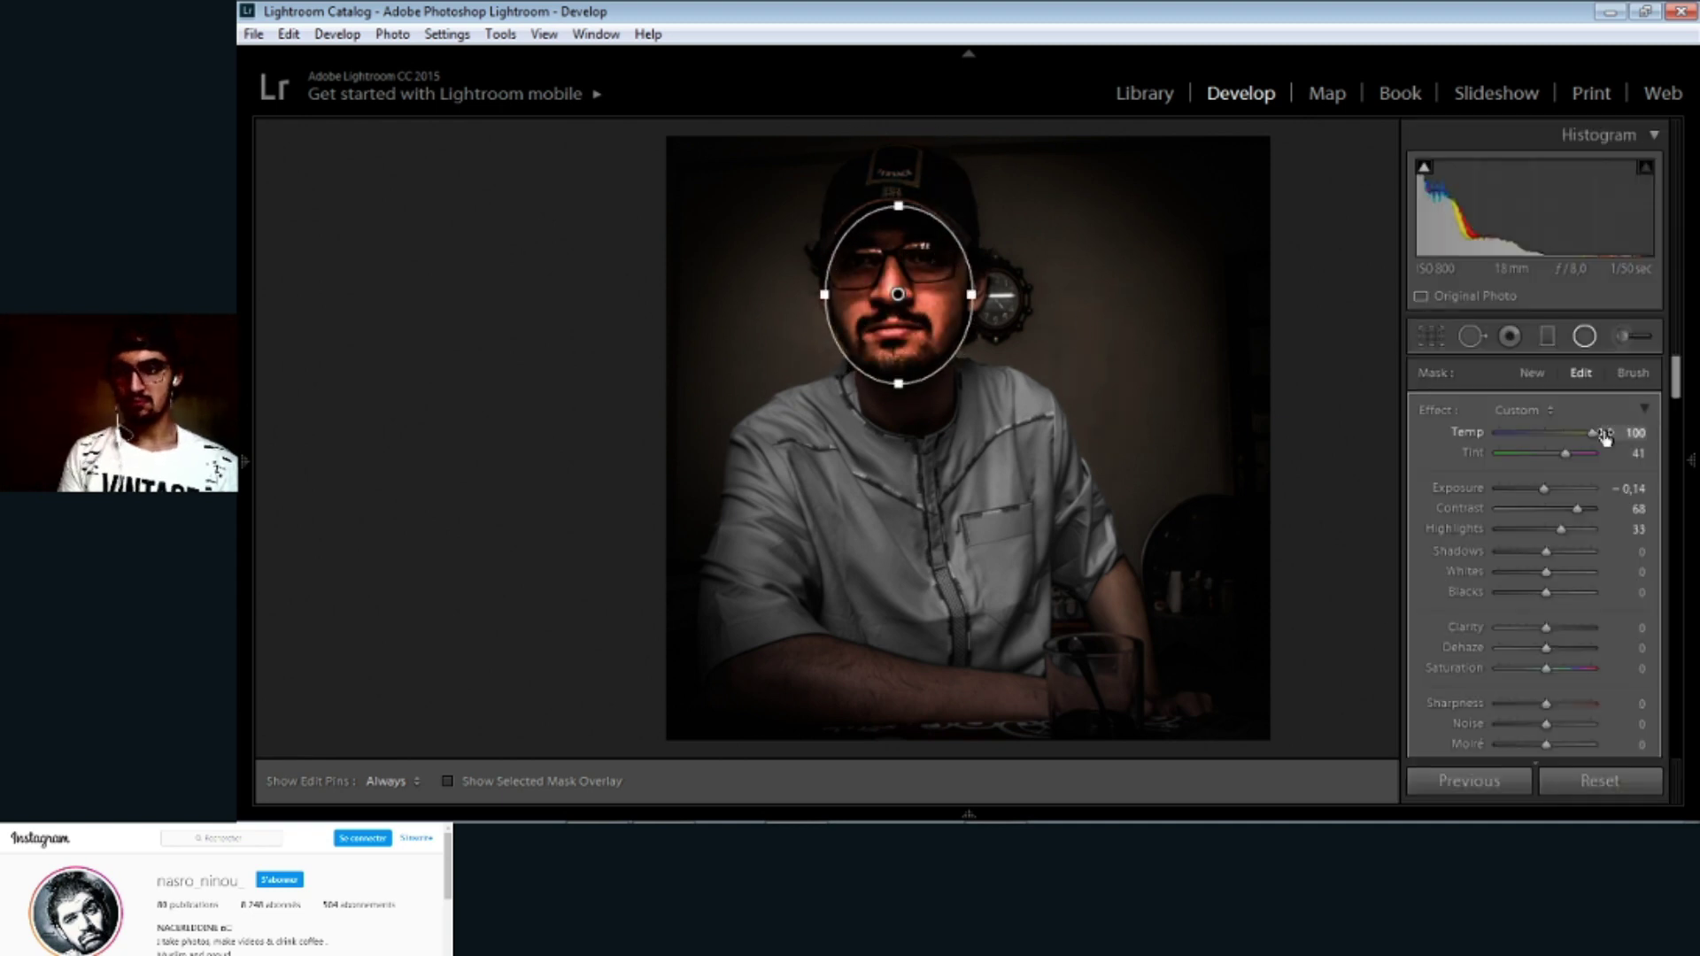
Step: Brighten the face with the radial filter at Temp 20, Exposure 0,56, Contrast -17, Highlights 10 and Shadows 100, and make the oval slightly taller
{"action": "left_click_drag", "start_coordinate": [1575, 431], "coordinate": [1553, 431]}
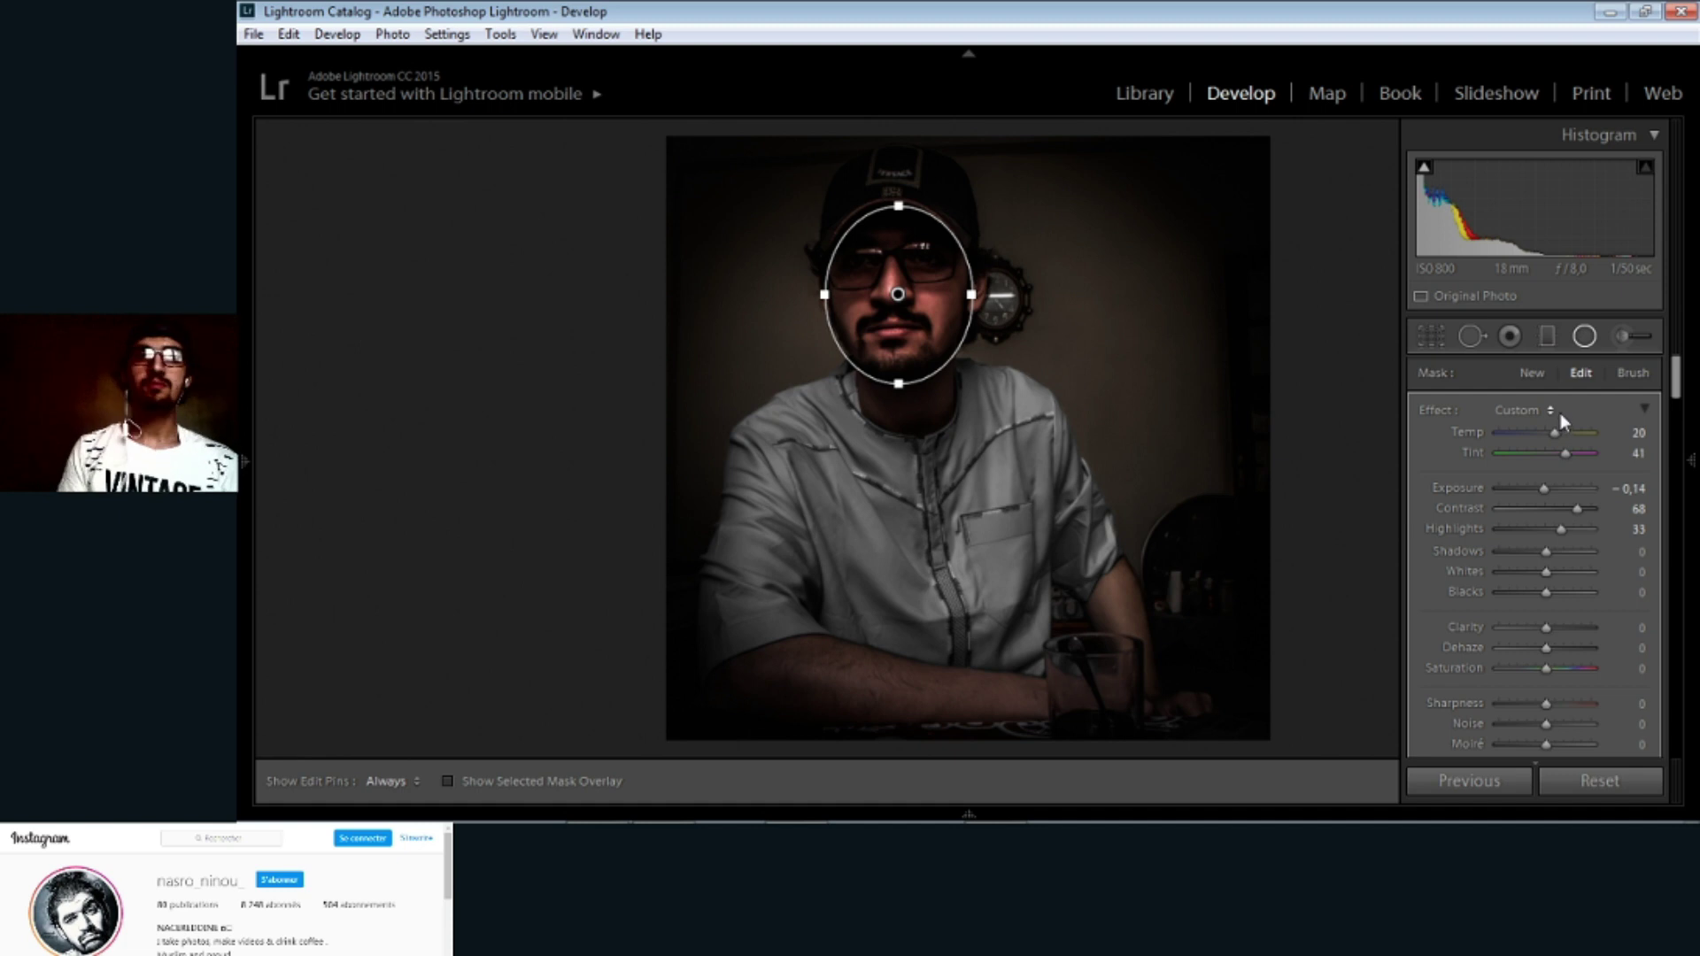
{"action": "left_click_drag", "start_coordinate": [1544, 489], "coordinate": [1597, 549]}
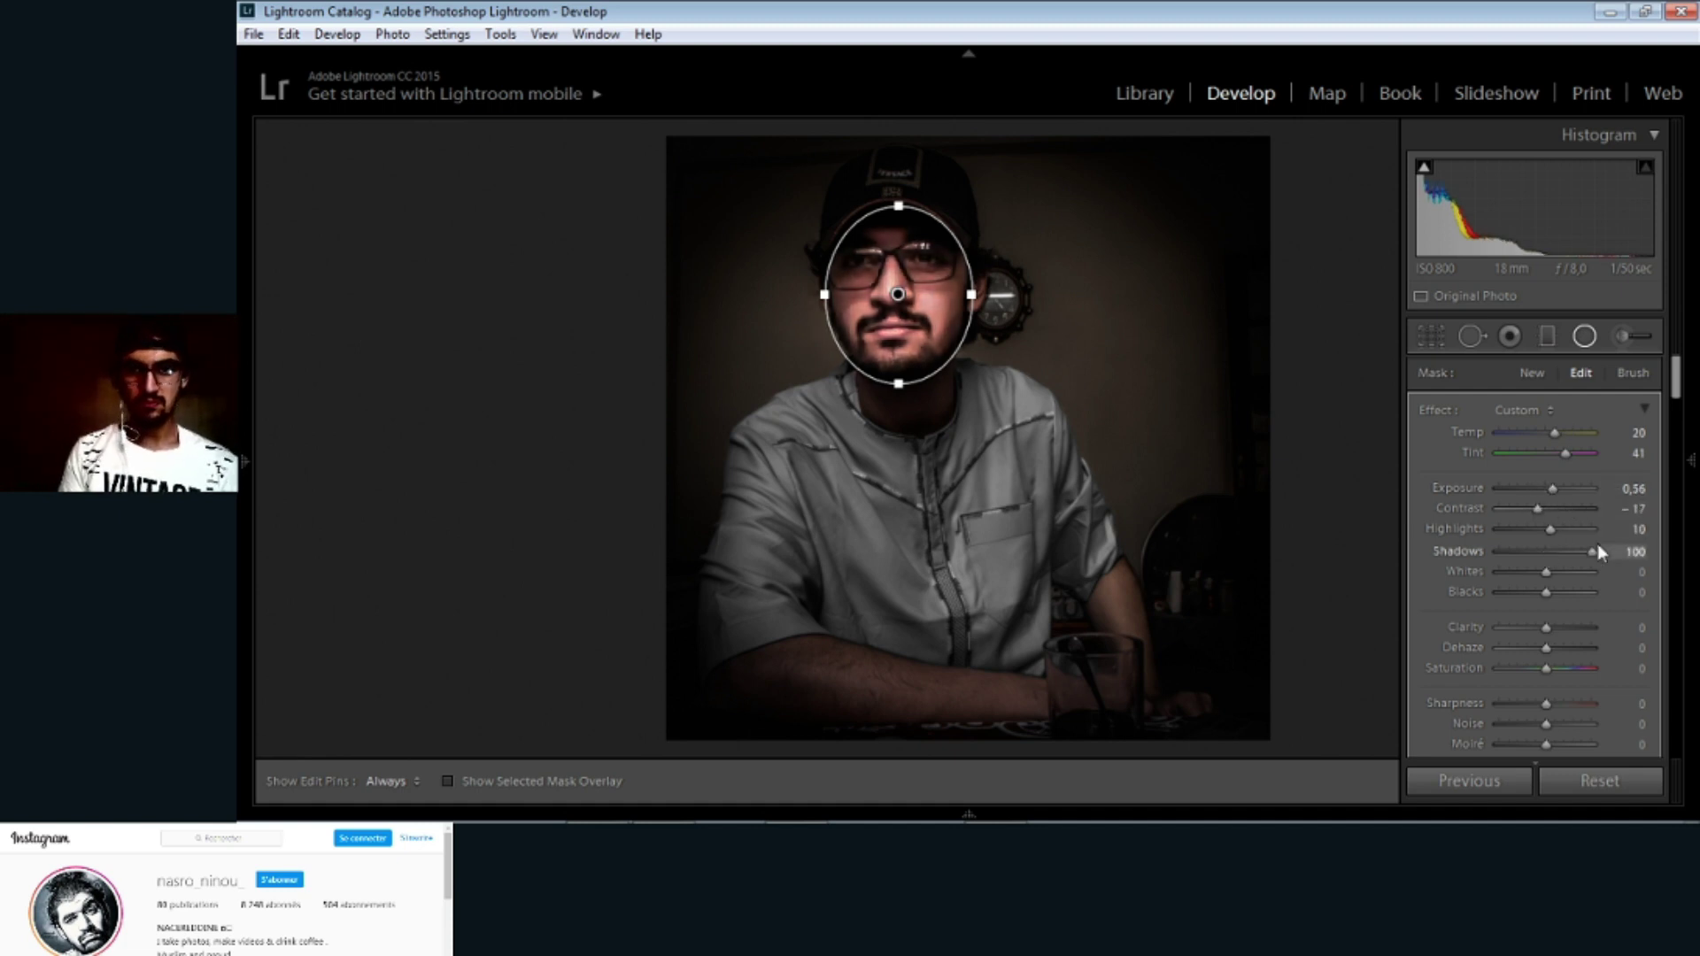
{"action": "key", "text": "Tab"}
{"action": "left_click_drag", "start_coordinate": [898, 205], "coordinate": [898, 191]}
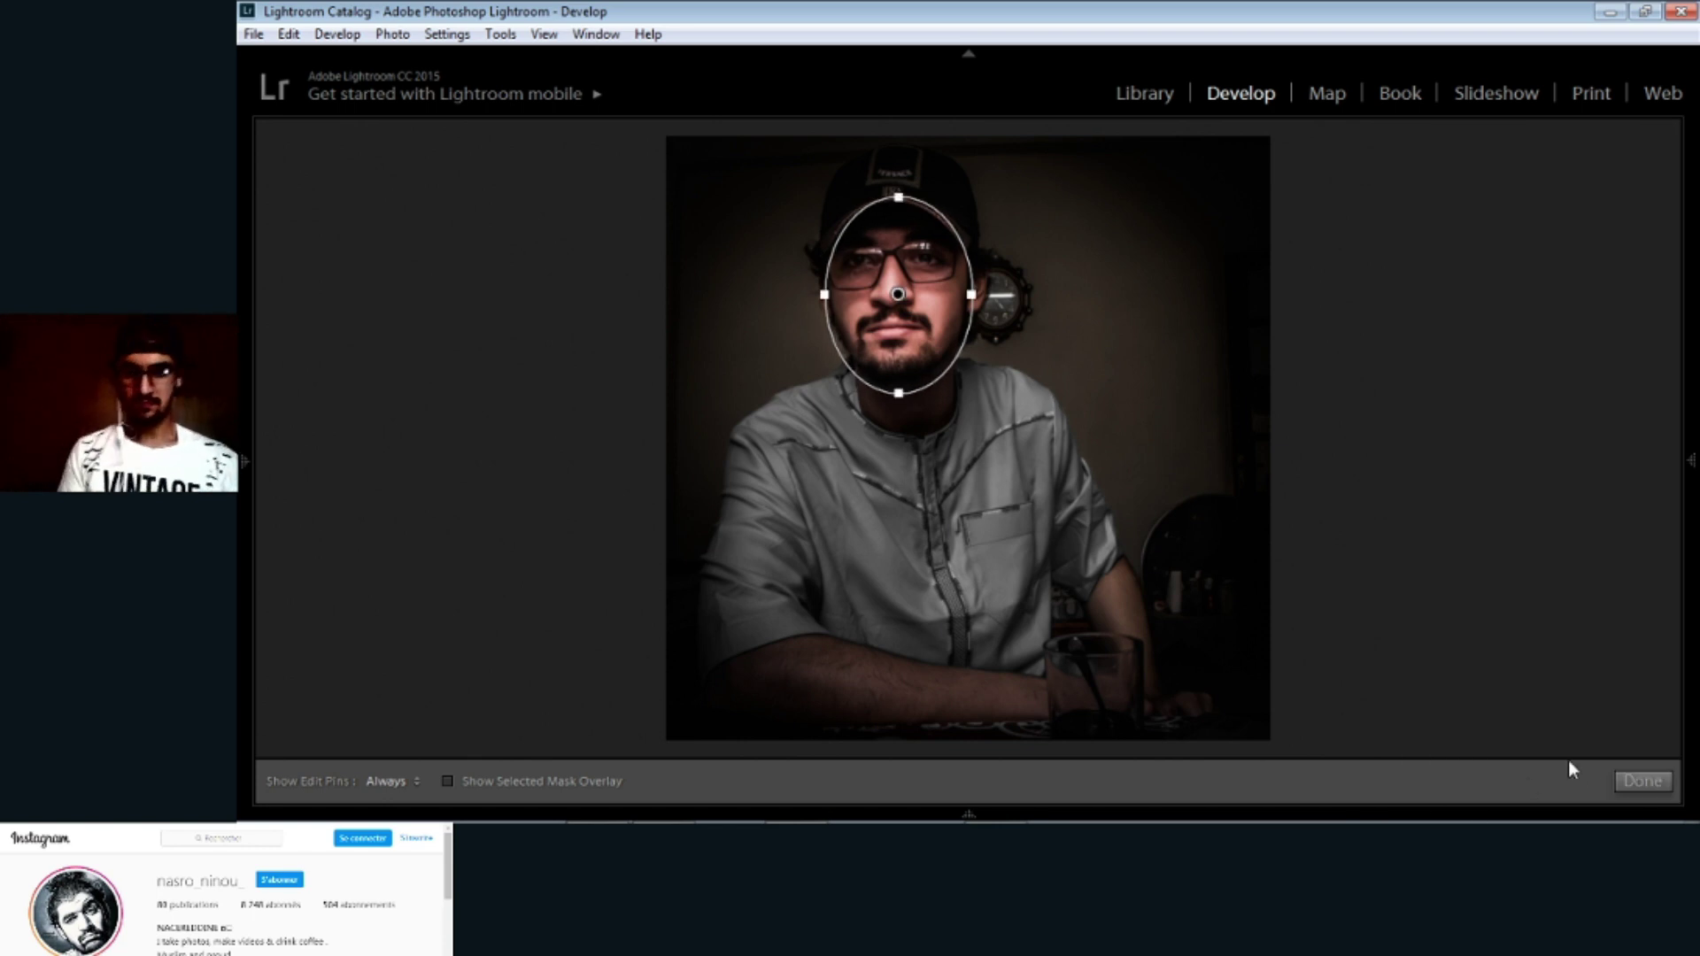
{"action": "left_click", "coordinate": [1643, 781]}
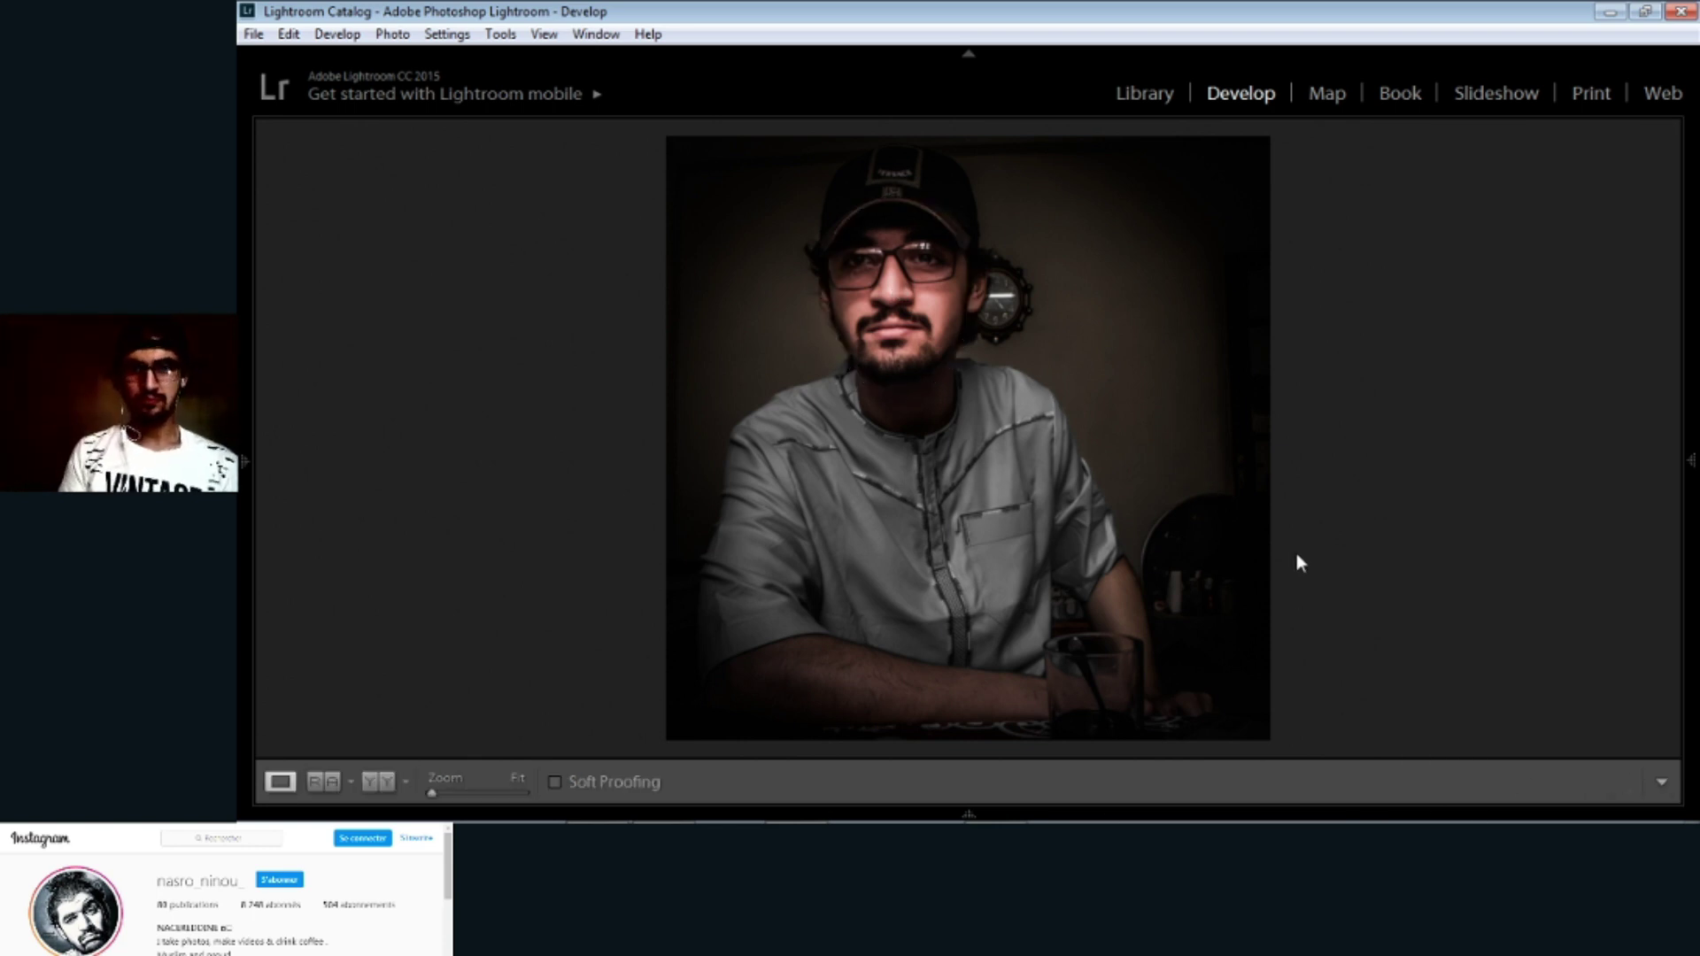
Step: Export the finished portrait to the hard drive with the existing export settings
{"action": "left_click_drag", "start_coordinate": [936, 276], "coordinate": [1168, 293]}
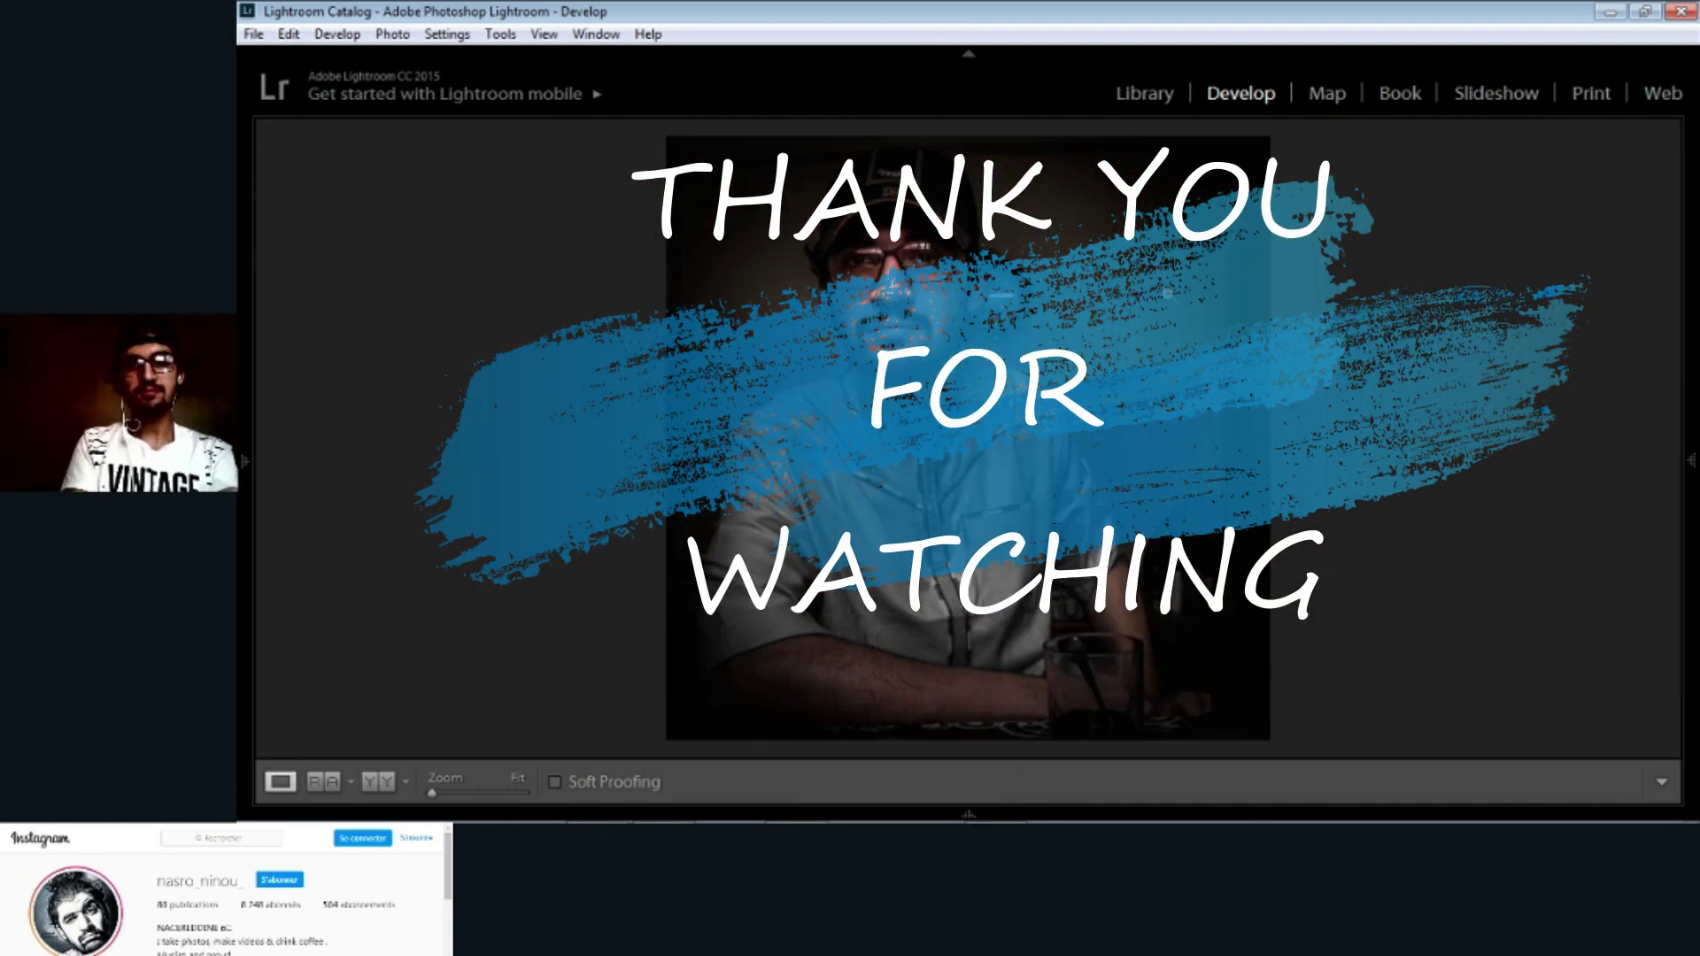
{"action": "key", "text": "ctrl+shift+e"}
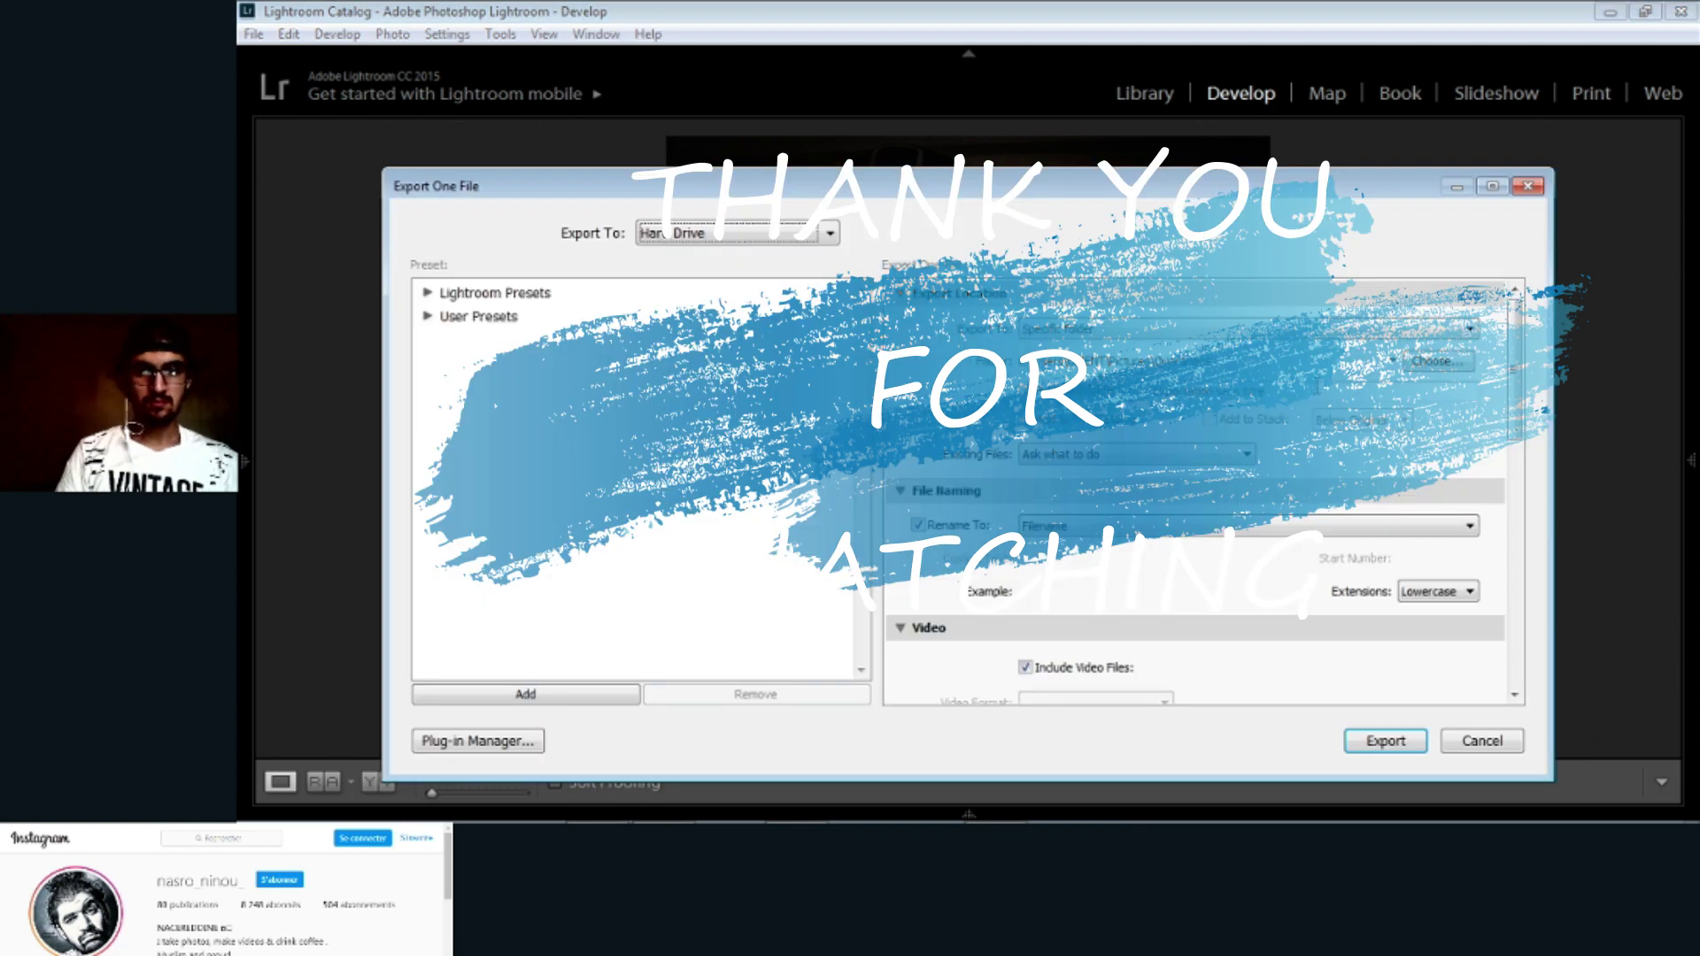
{"action": "key", "text": "Return"}
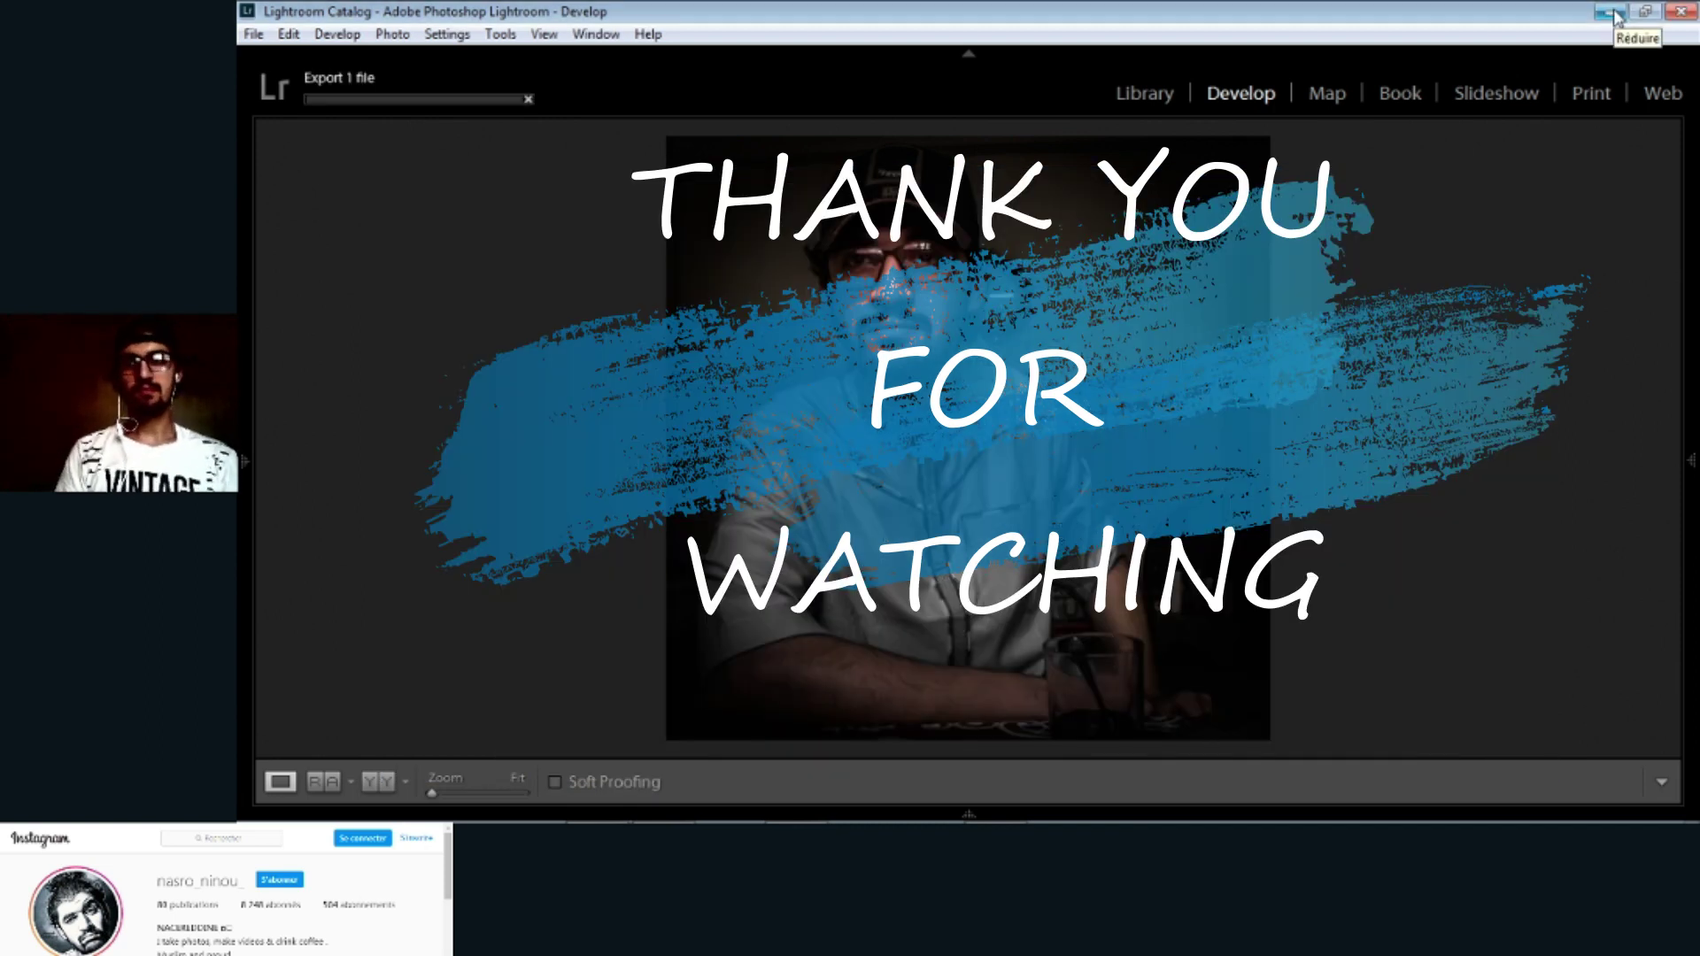